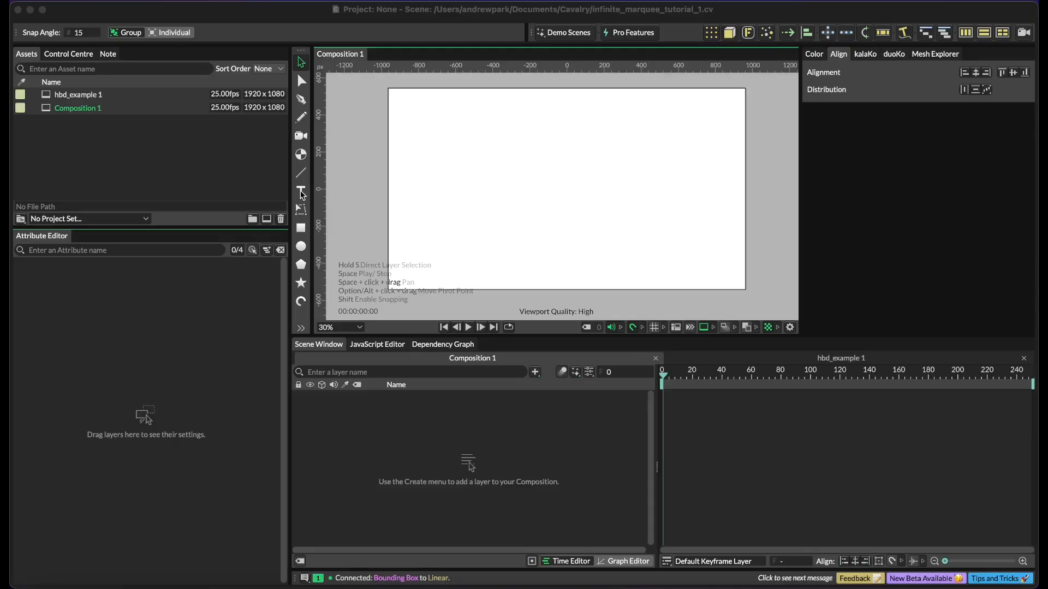
- Create a text shape in the composition reading HAPPY BIRTHDAY
left_click(300, 192)
left_click(140, 474)
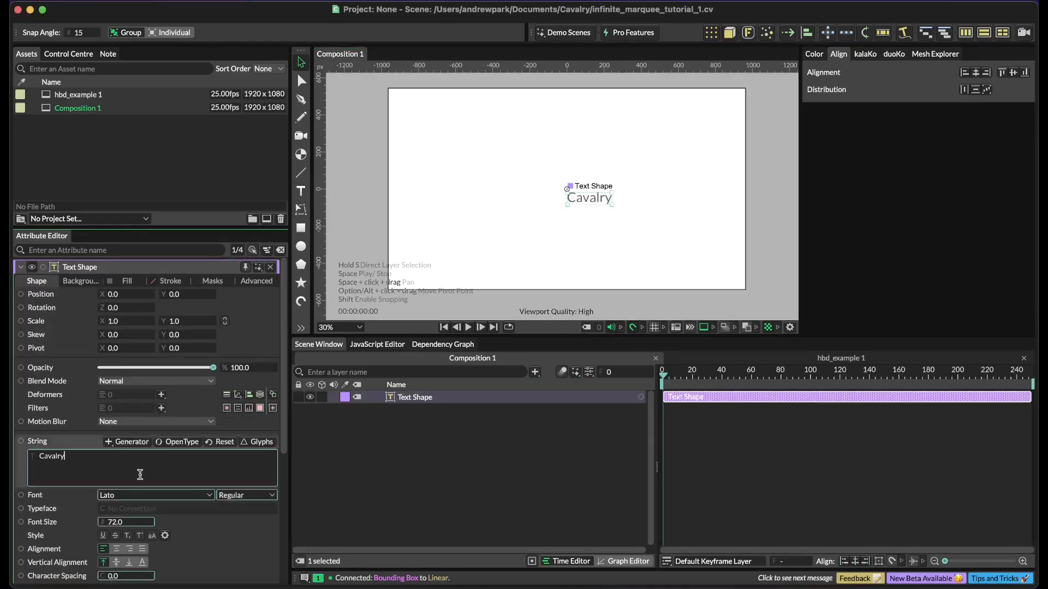
key("super+a")
type("HAPPY")
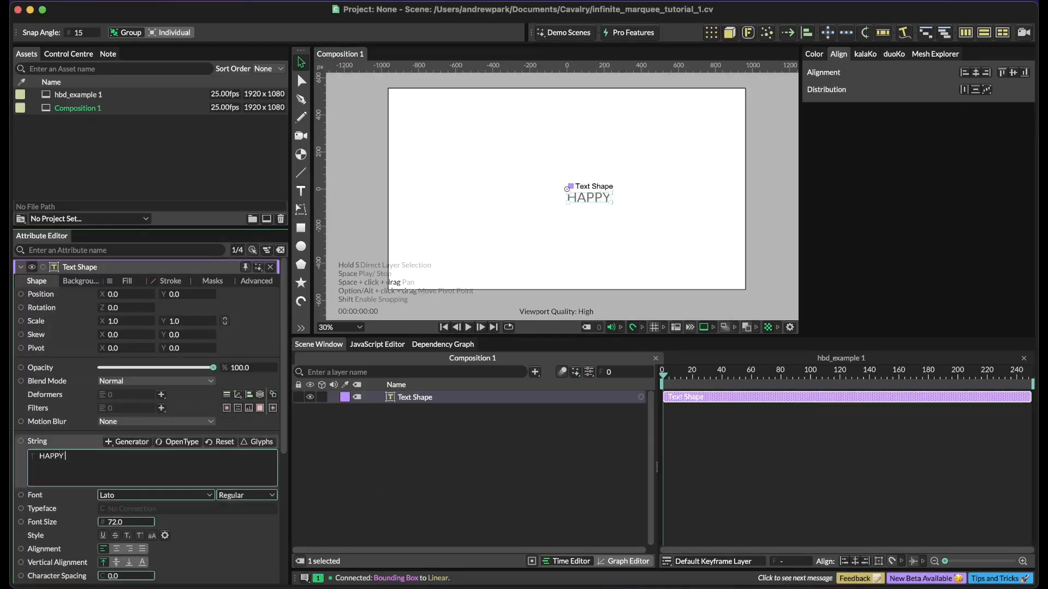
type(" BIRTHDAY")
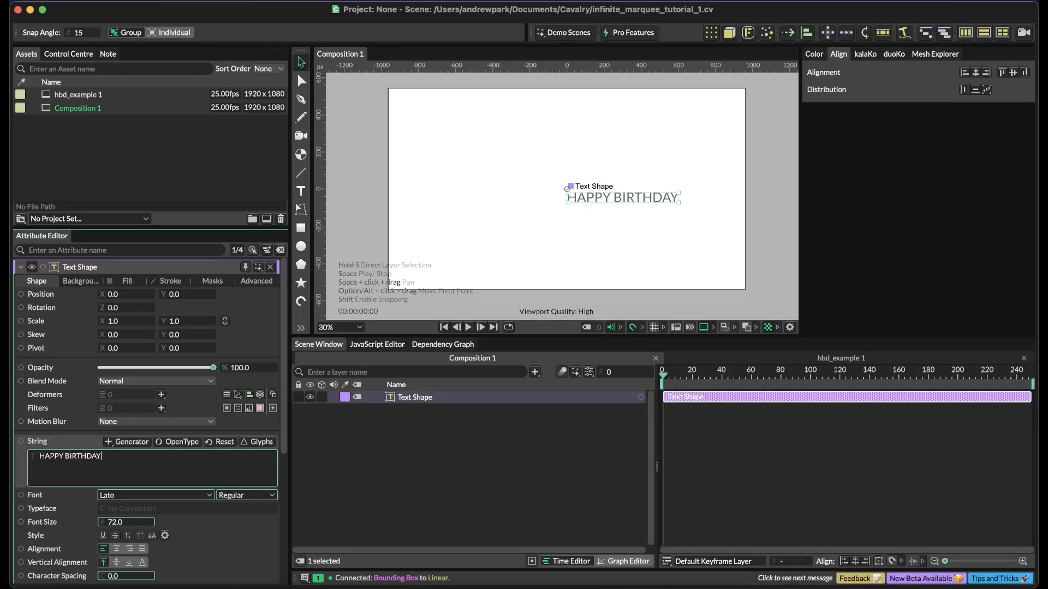
- Set the HAPPY BIRTHDAY text's font to TWK Lausanne with weight 700
left_click(134, 495)
type("twk")
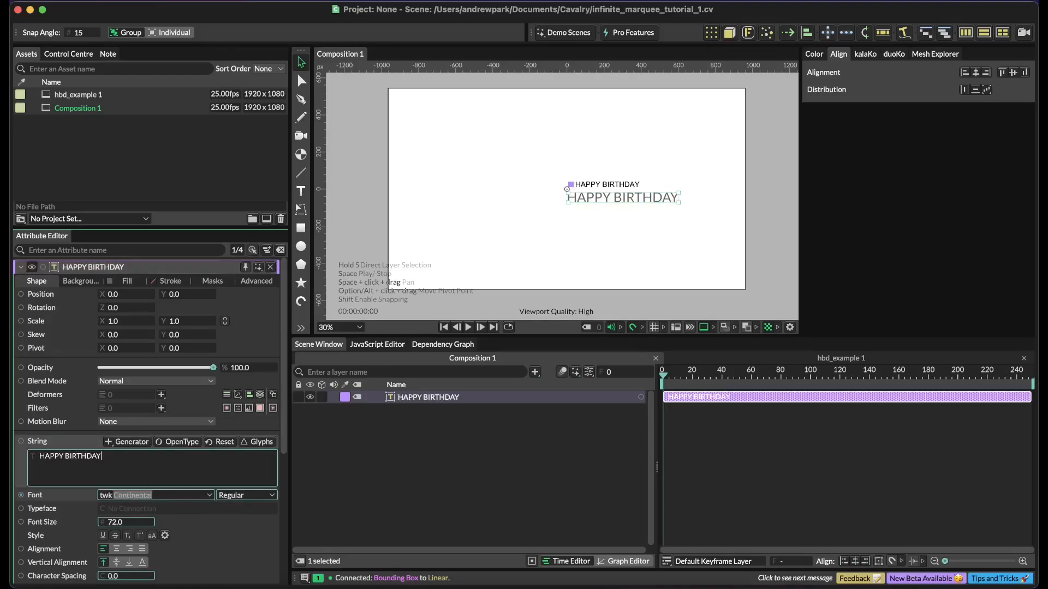
type(" Lausanne")
key("Return")
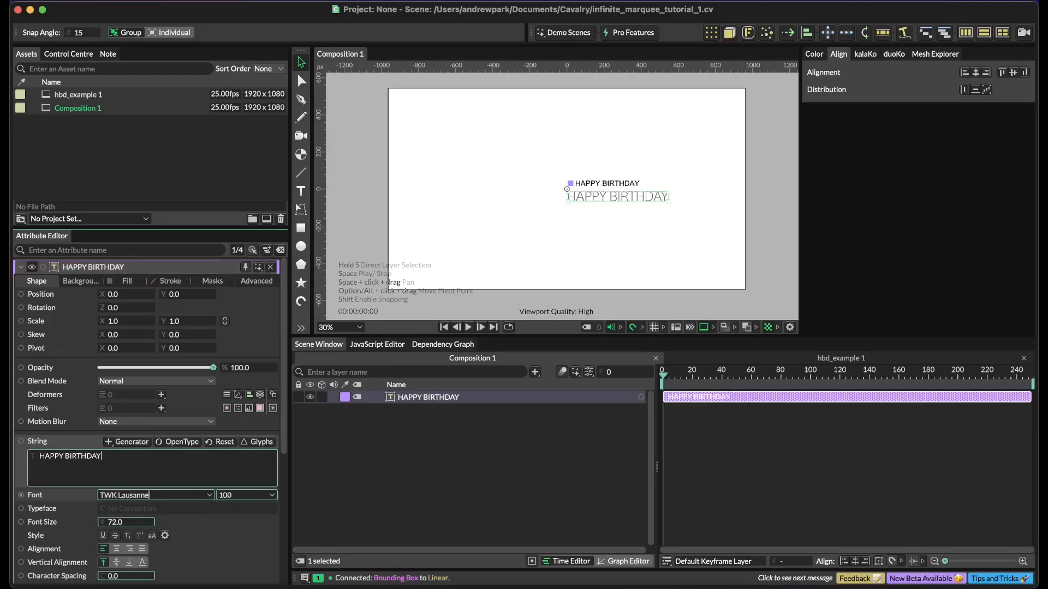
double_click(234, 492)
type("700")
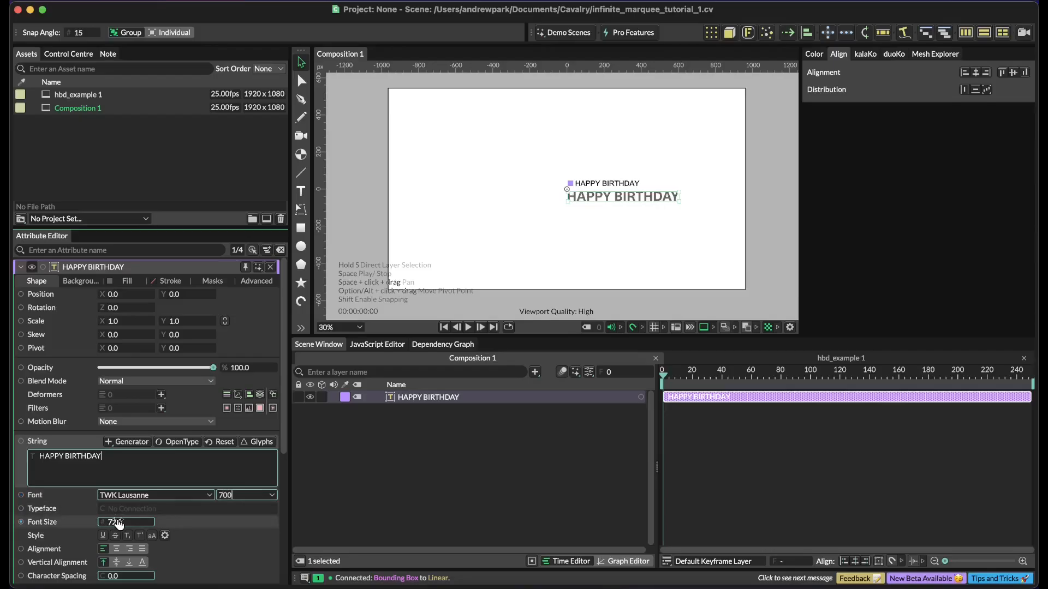
- Set the text's font size to 120 and centre it horizontally and vertically in the composition
double_click(119, 522)
type("120")
key("Return")
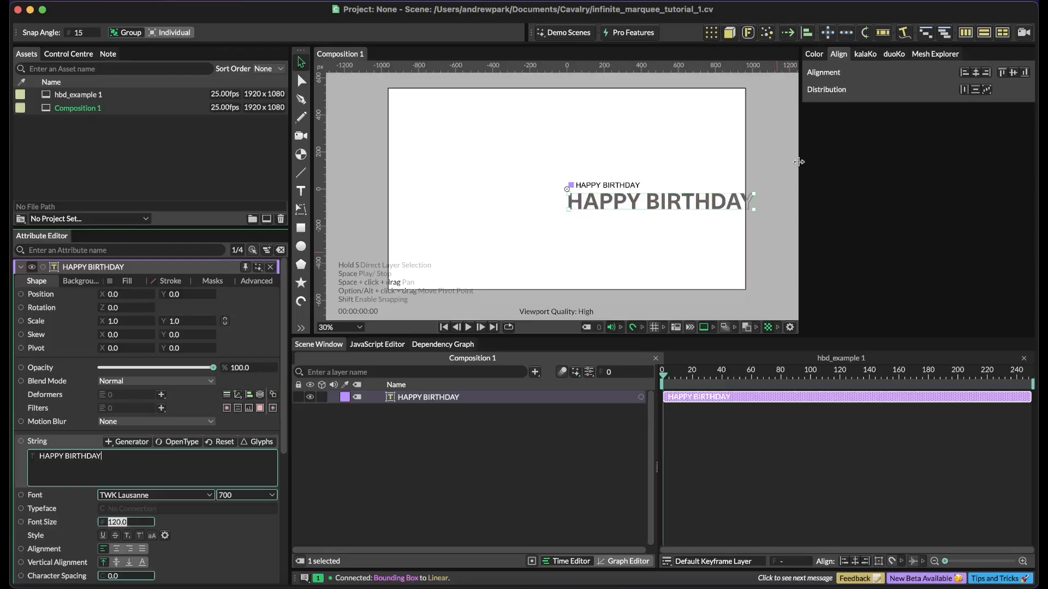
left_click(975, 73)
left_click(1012, 73)
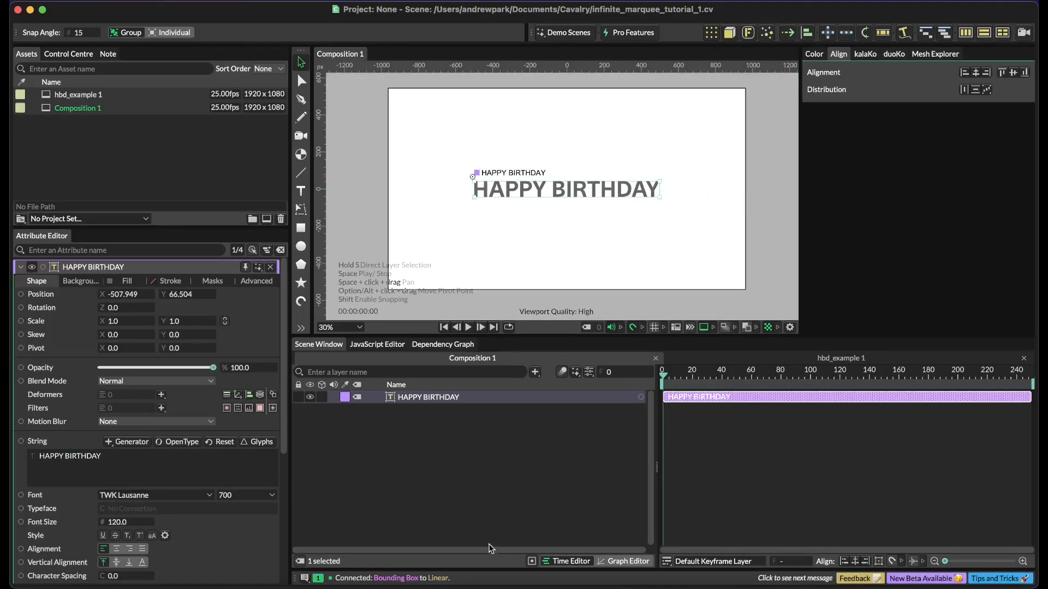
- Add a background shape to the HAPPY BIRTHDAY text and set its width padding to 50
left_click(86, 283)
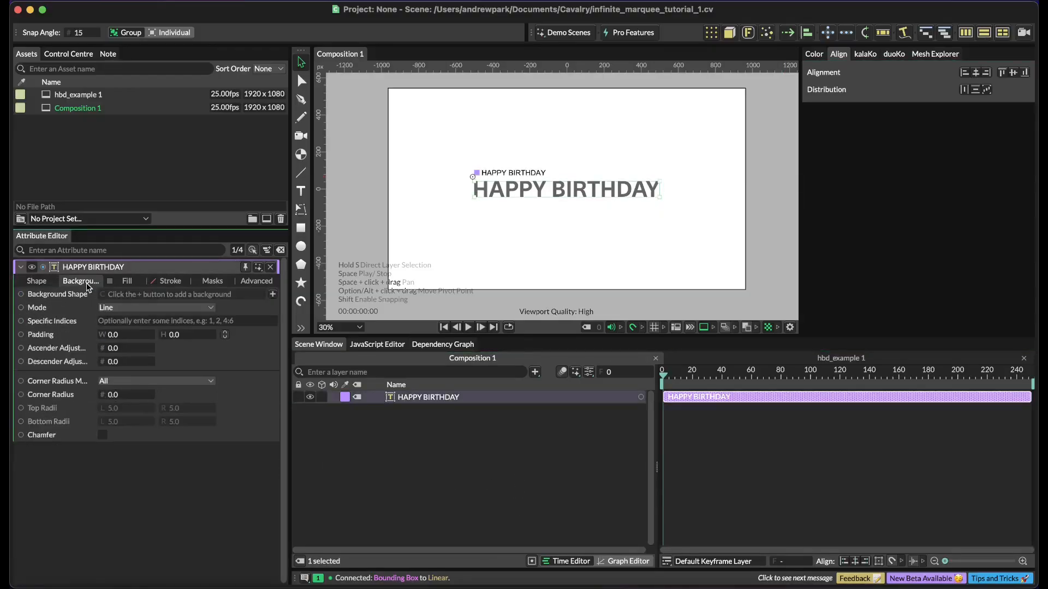
left_click(272, 294)
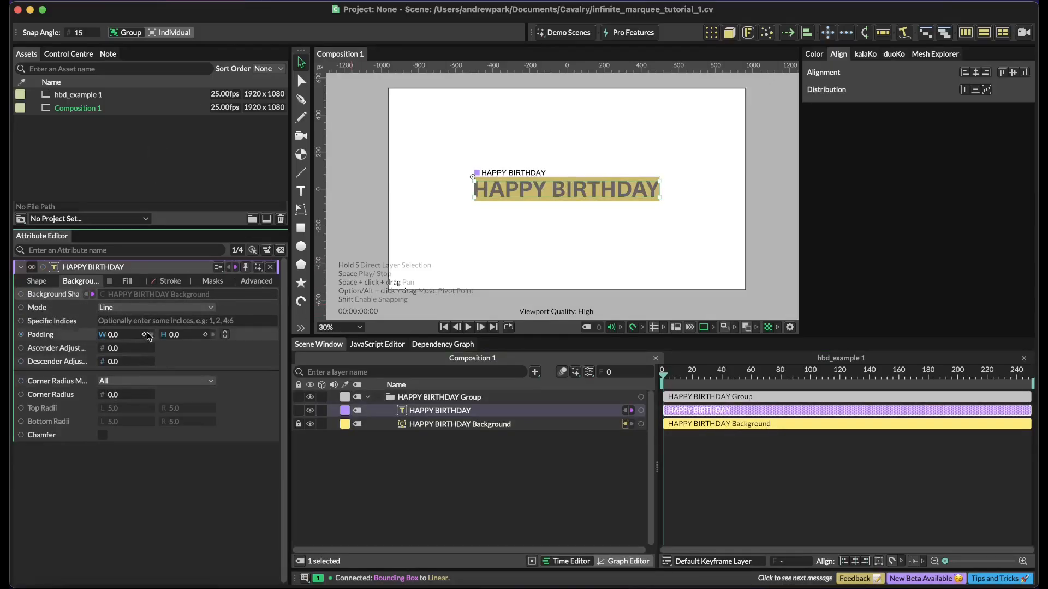
left_click(128, 334)
type("50")
key("Return")
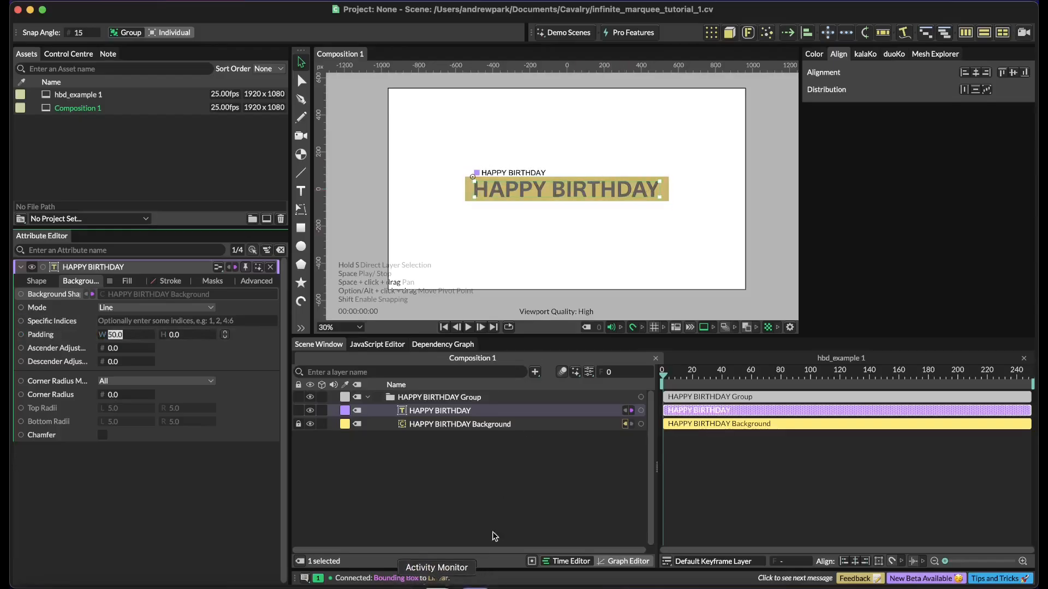
- Turn off the fill of the HAPPY BIRTHDAY Background layer
left_click(490, 425)
left_click(495, 426)
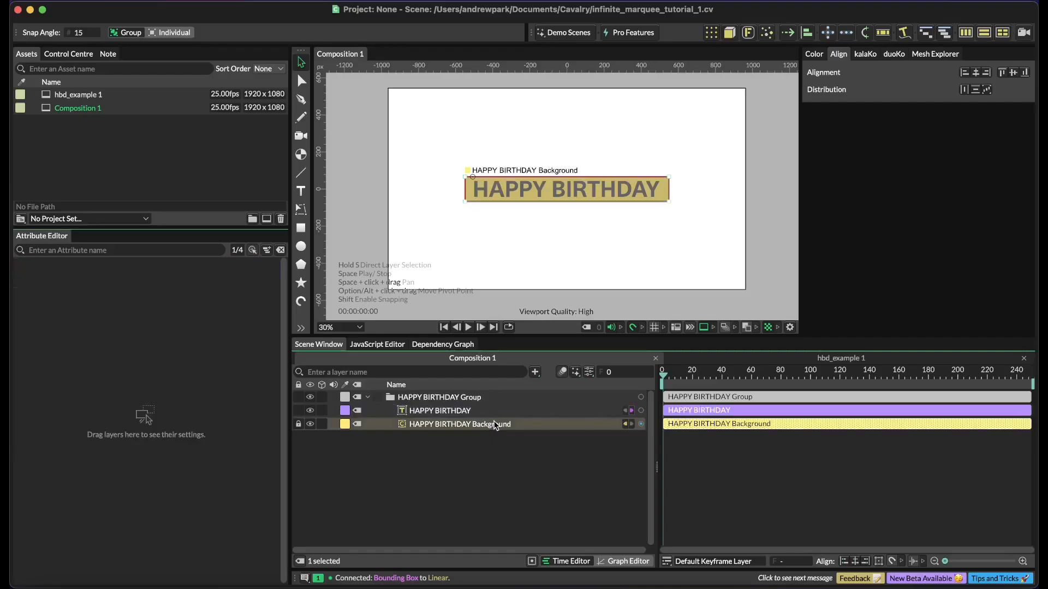
left_click(107, 280)
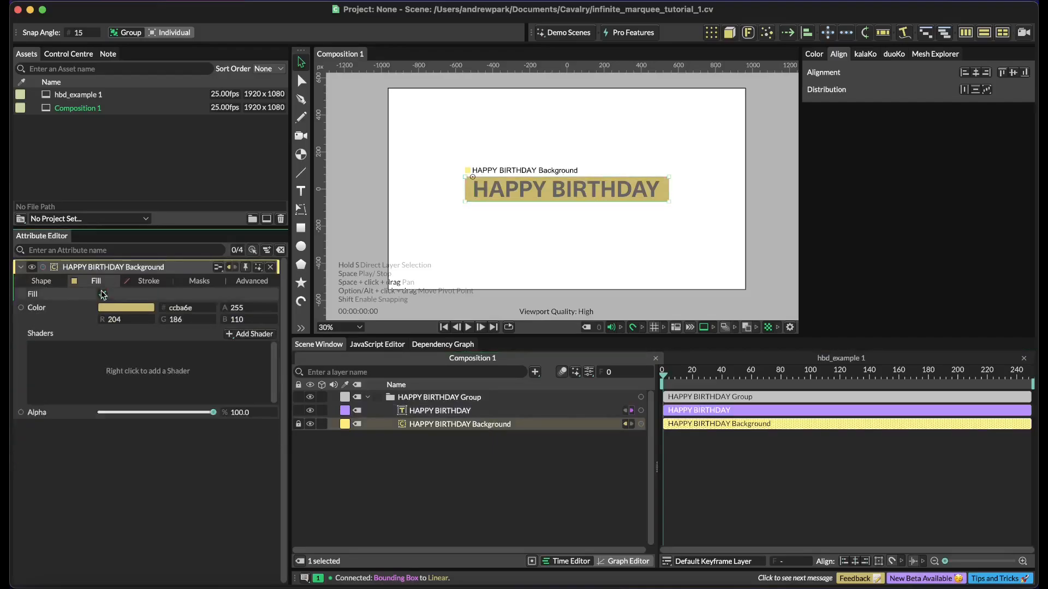
left_click(101, 295)
left_click(447, 398)
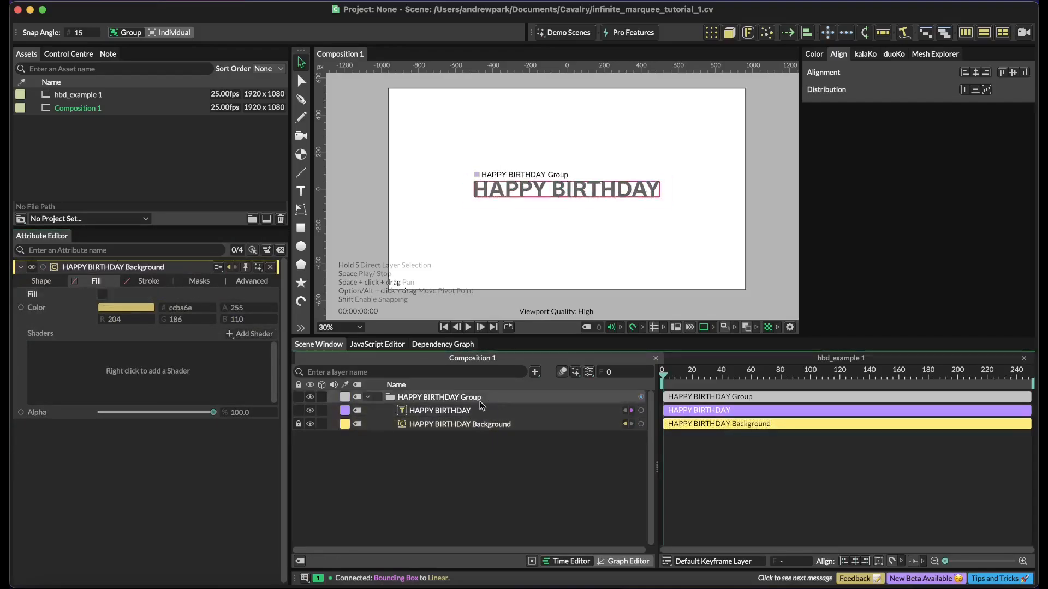
left_click(460, 407)
left_click(468, 401)
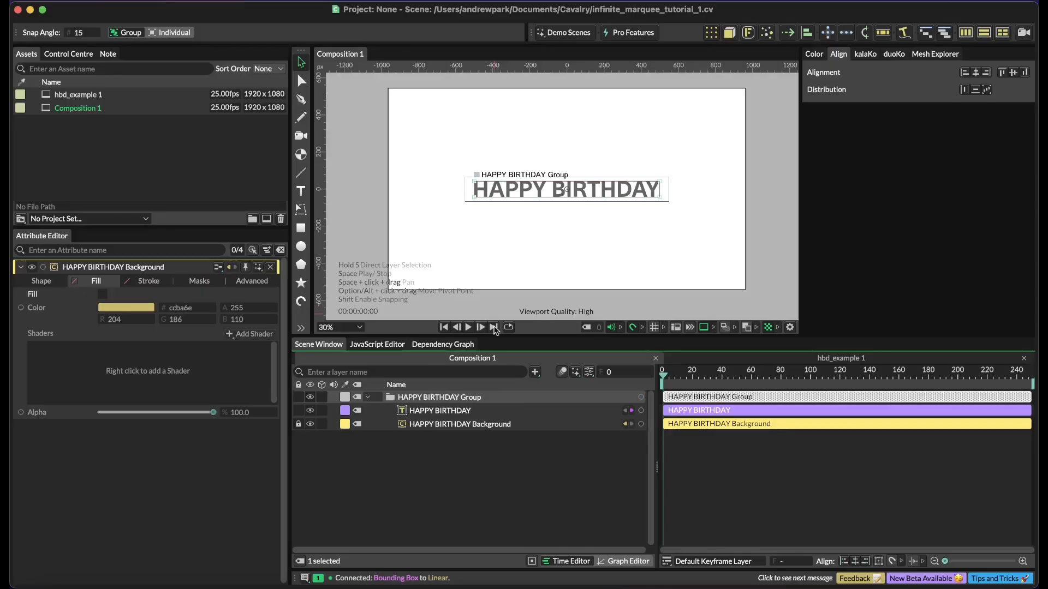
- Add a Bounding Box utility to the composition
left_click(499, 478)
key("super+period")
type("boundin")
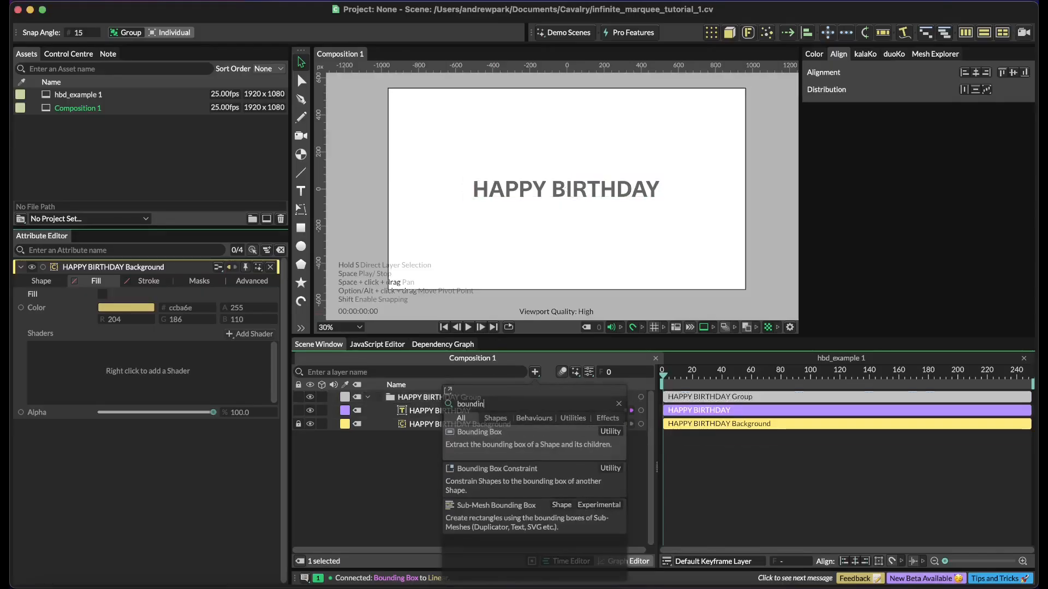
key("Return")
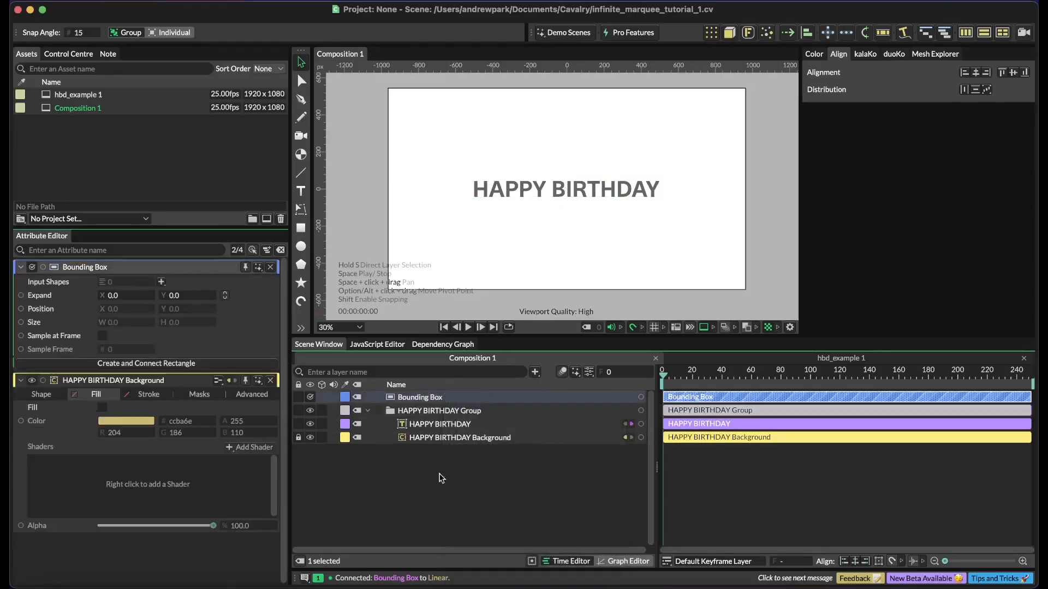
- Connect the HAPPY BIRTHDAY Background layer to the Bounding Box's Input Shapes at new index 0
left_click(491, 437)
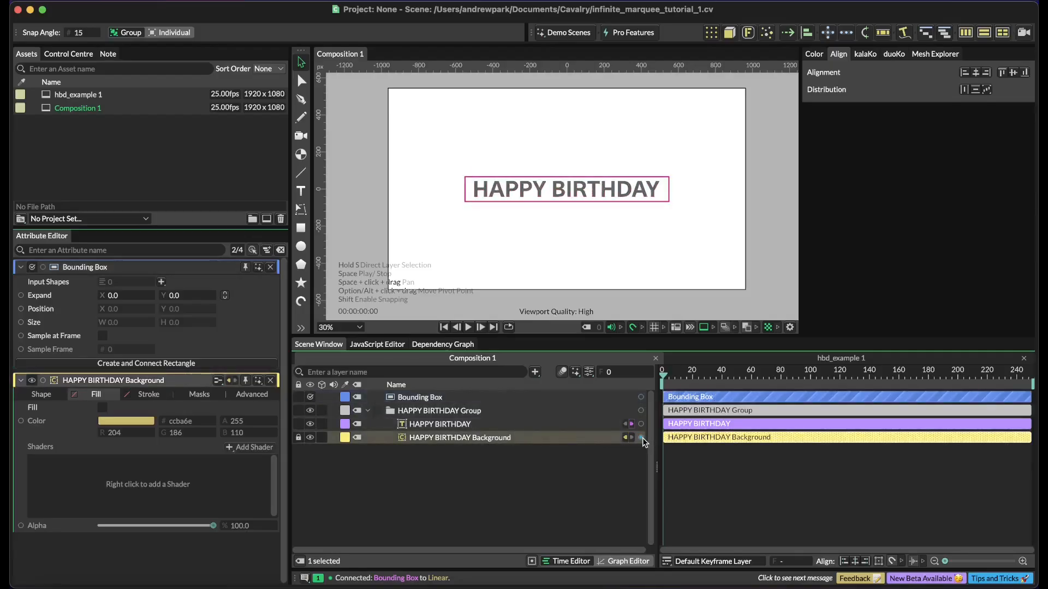
left_click_drag(641, 437, 556, 399)
mouse_move(588, 406)
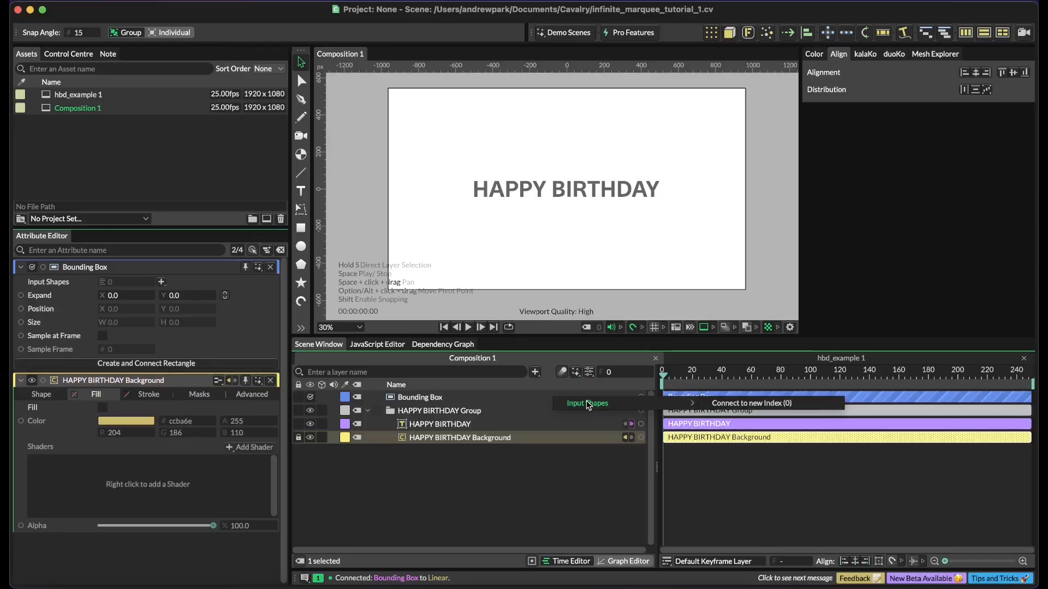
left_click(752, 403)
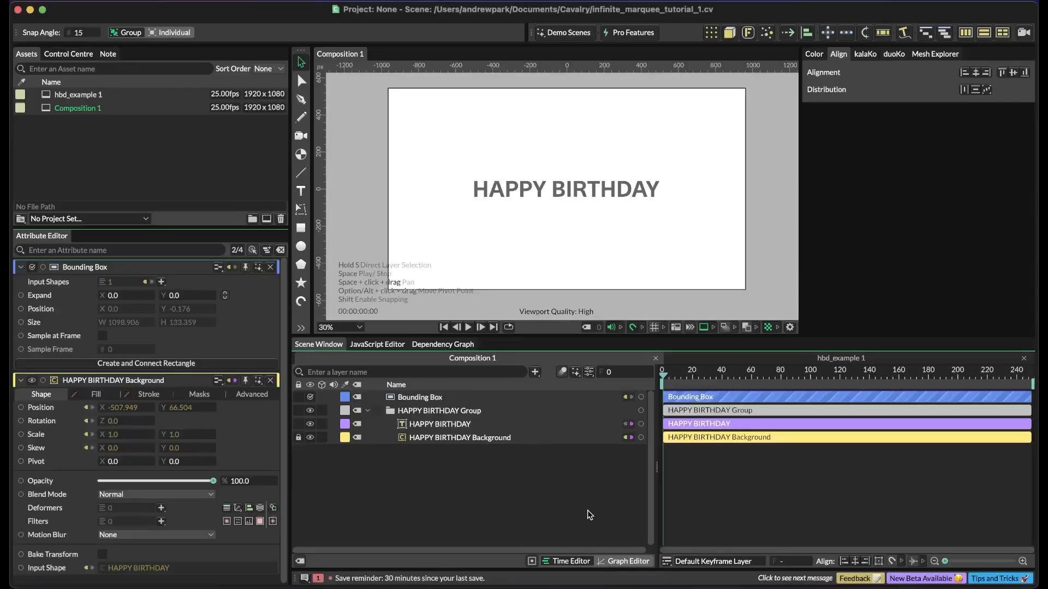
- Add a Duplicator to the composition
key("Tab")
type("dupli")
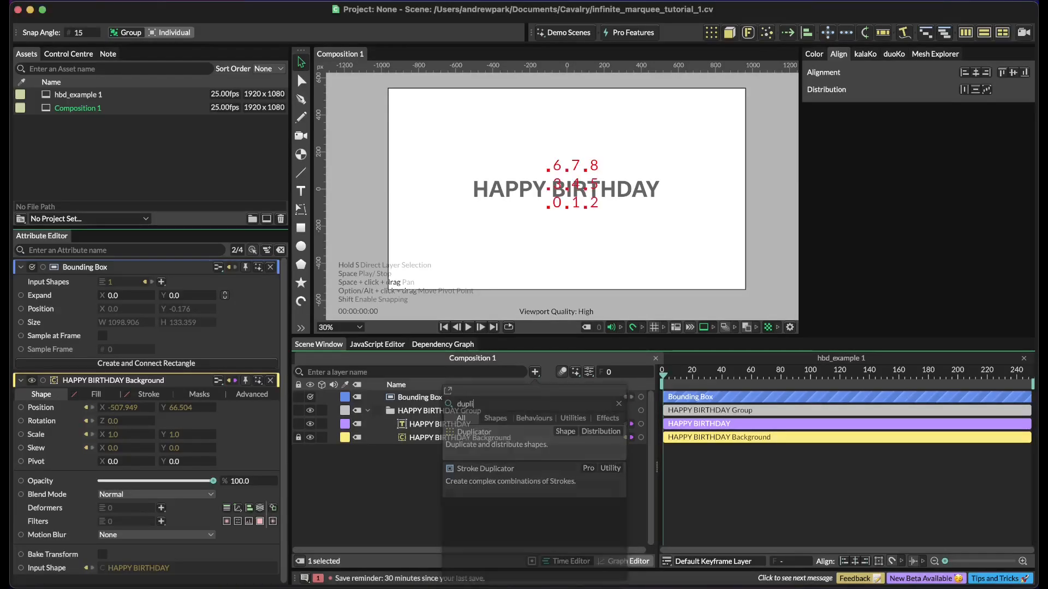
key("Return")
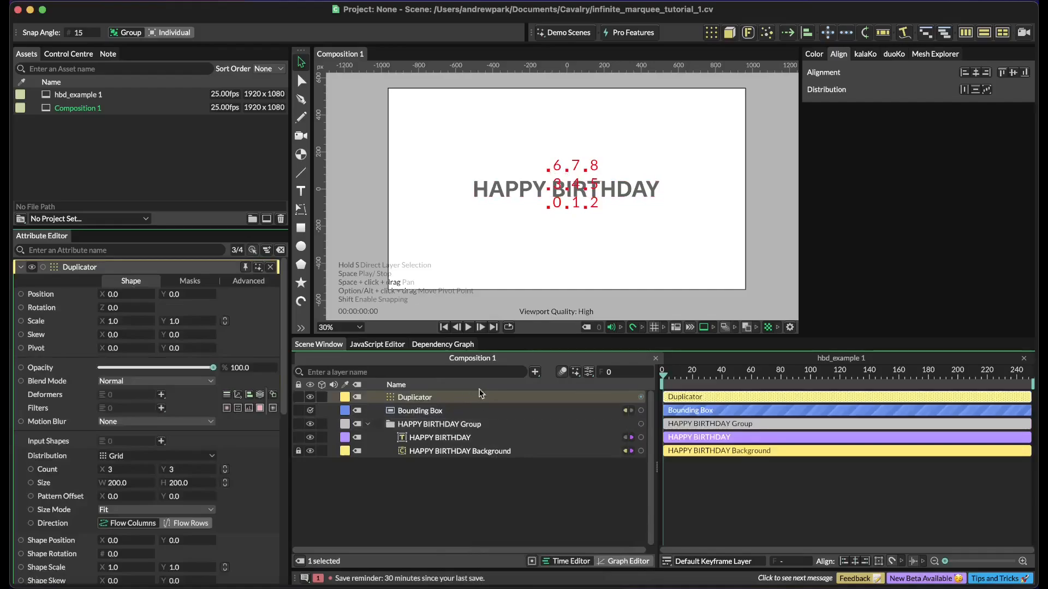
- Connect the HAPPY BIRTHDAY text layer to the Duplicator's Input Shapes at new index 0 and hide the original HAPPY BIRTHDAY Group
left_click(640, 438)
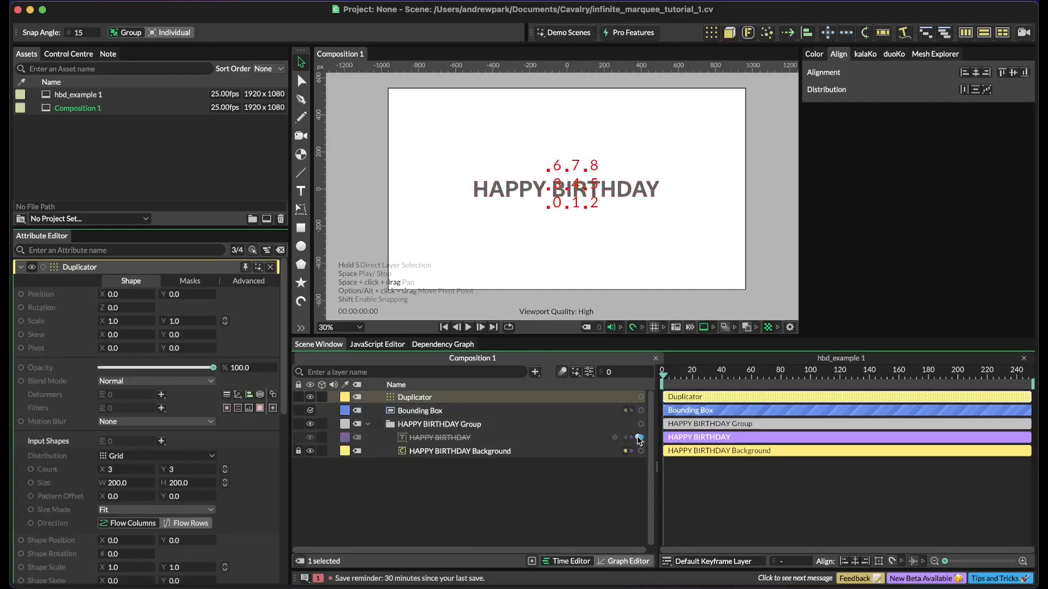
left_click_drag(639, 438, 541, 397)
mouse_move(564, 406)
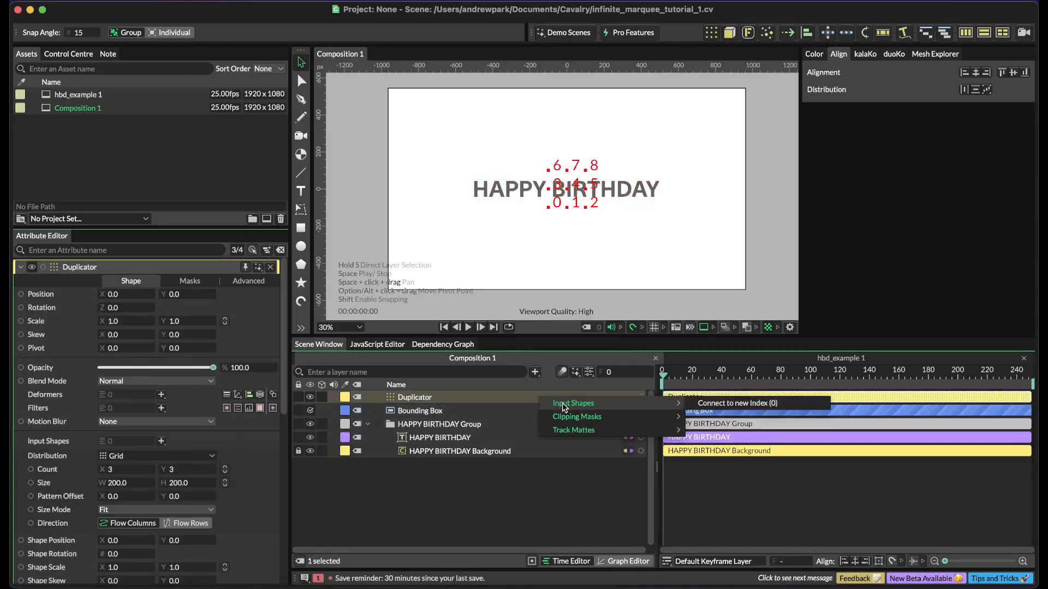
left_click(731, 403)
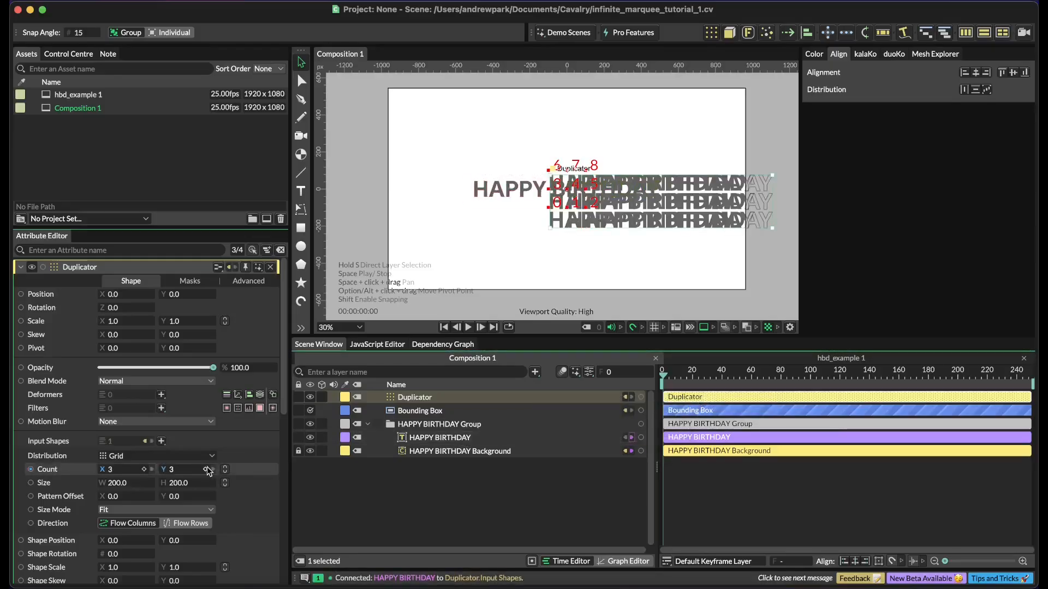
left_click(310, 424)
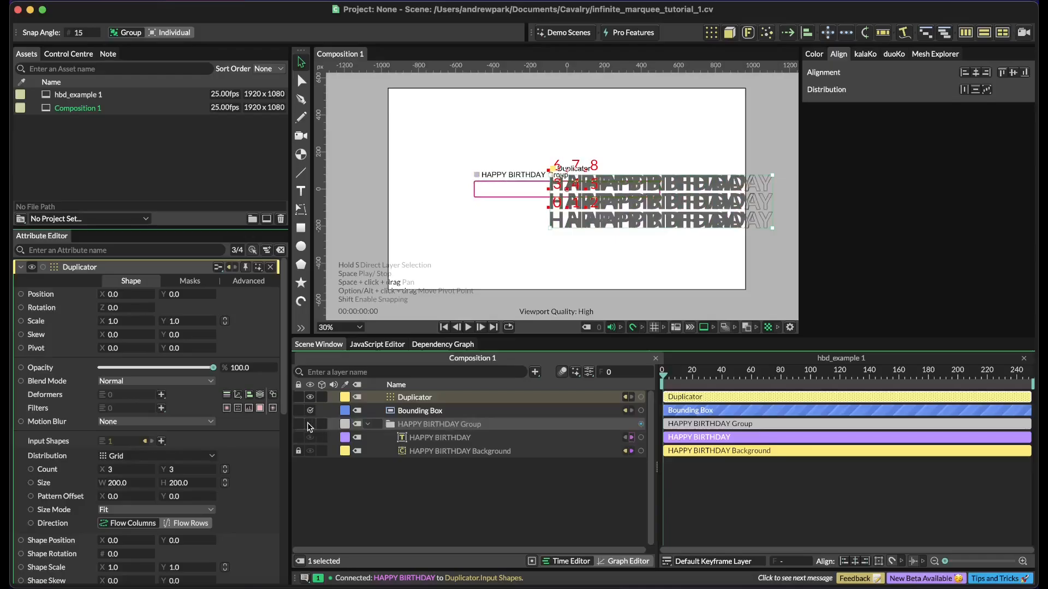
- Set the Duplicator's distribution to Linear with a count of 4 and the size mode Step
left_click(152, 455)
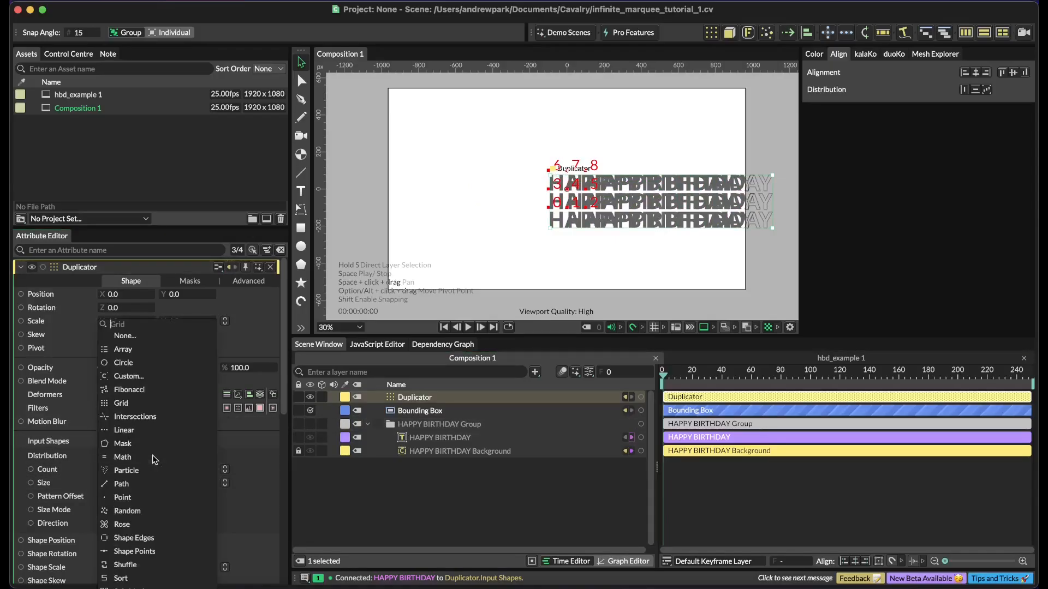
left_click(181, 430)
left_click(128, 469)
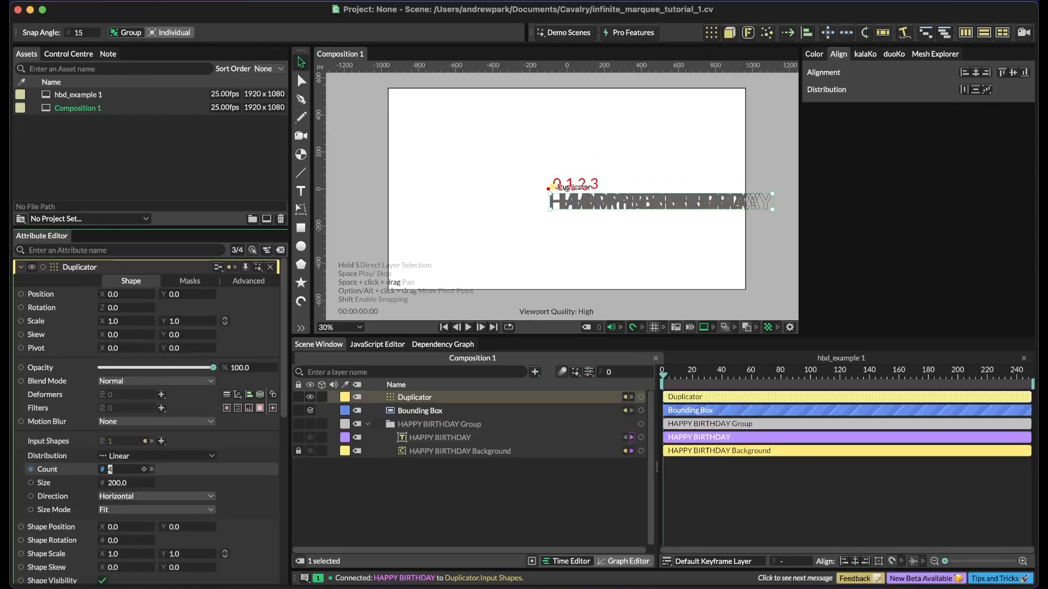
left_click(130, 510)
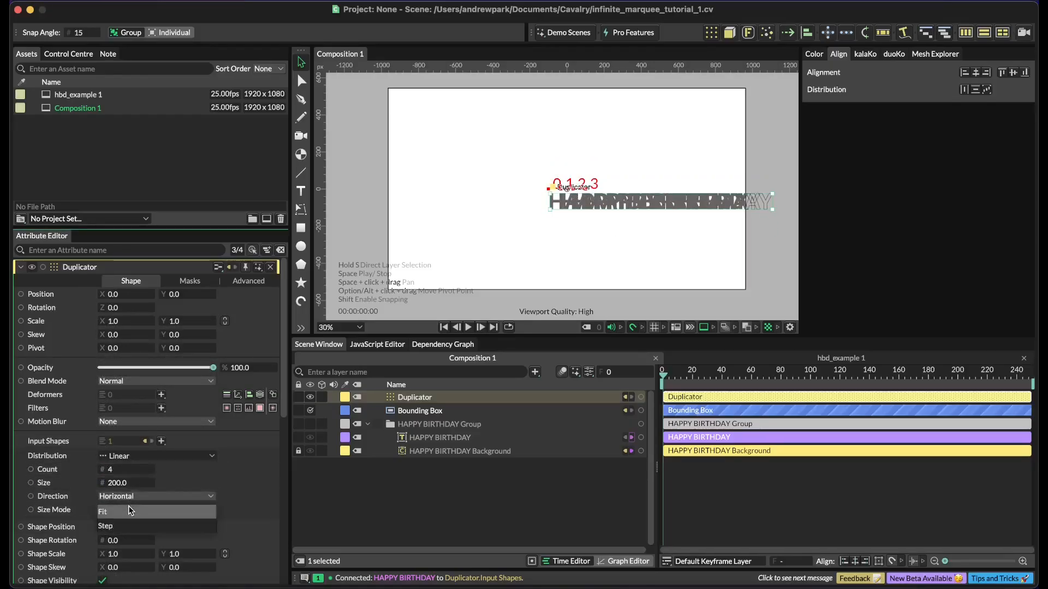
left_click(137, 525)
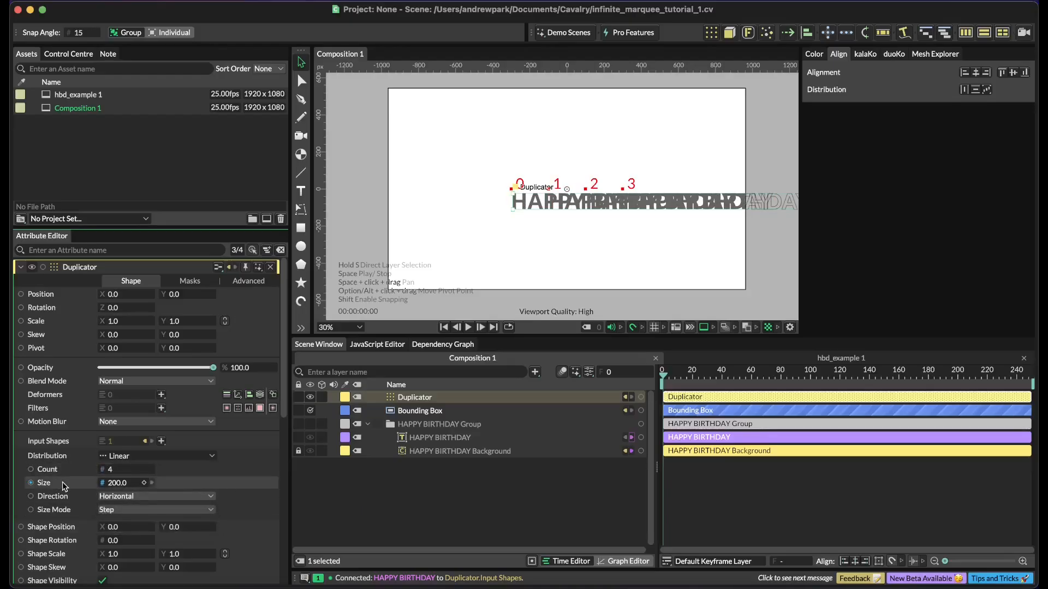
- Connect the Bounding Box's width to the Size of the Duplicator's linear distribution
left_click(437, 409)
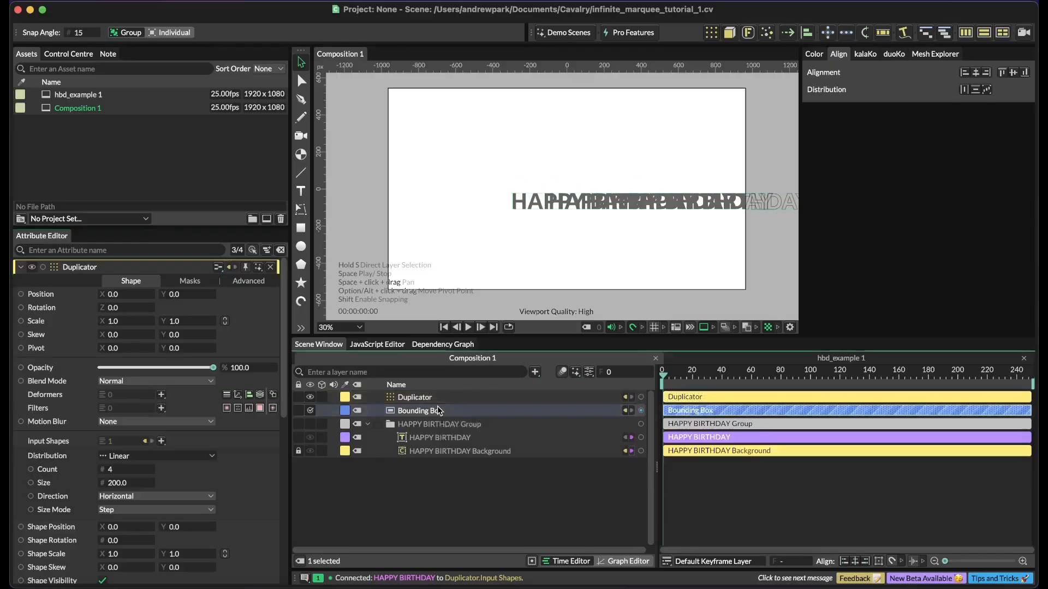
left_click(437, 398)
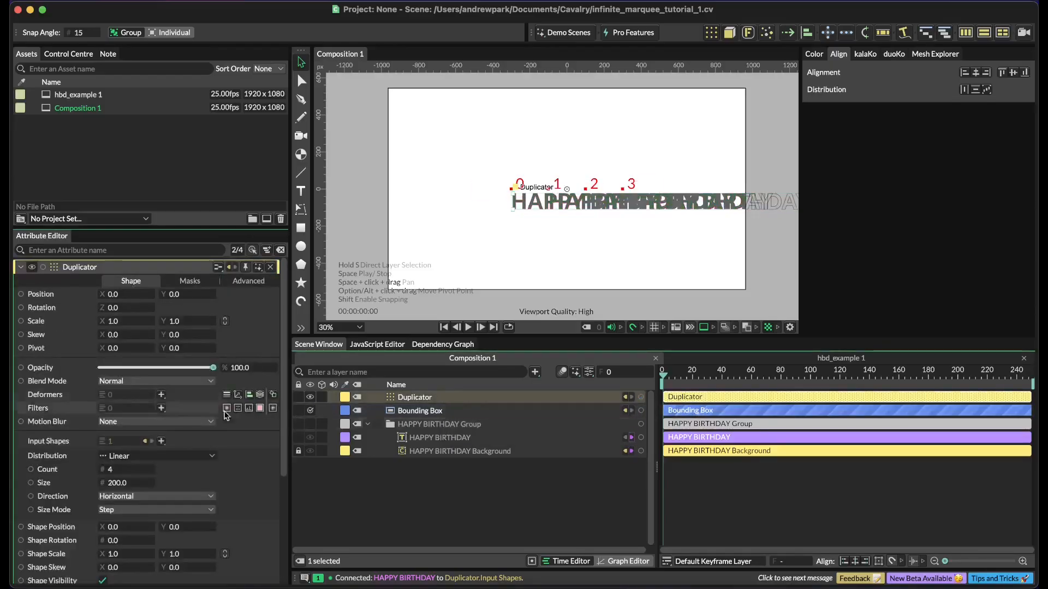
scroll(156, 347, "down", 3)
scroll(156, 347, "down", 5)
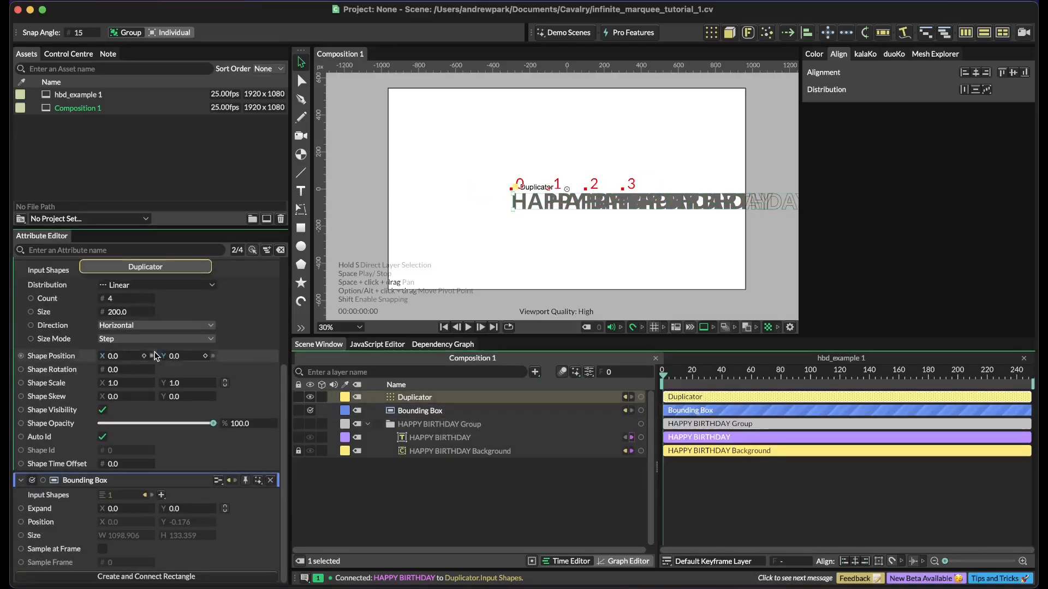
left_click_drag(102, 535, 118, 314)
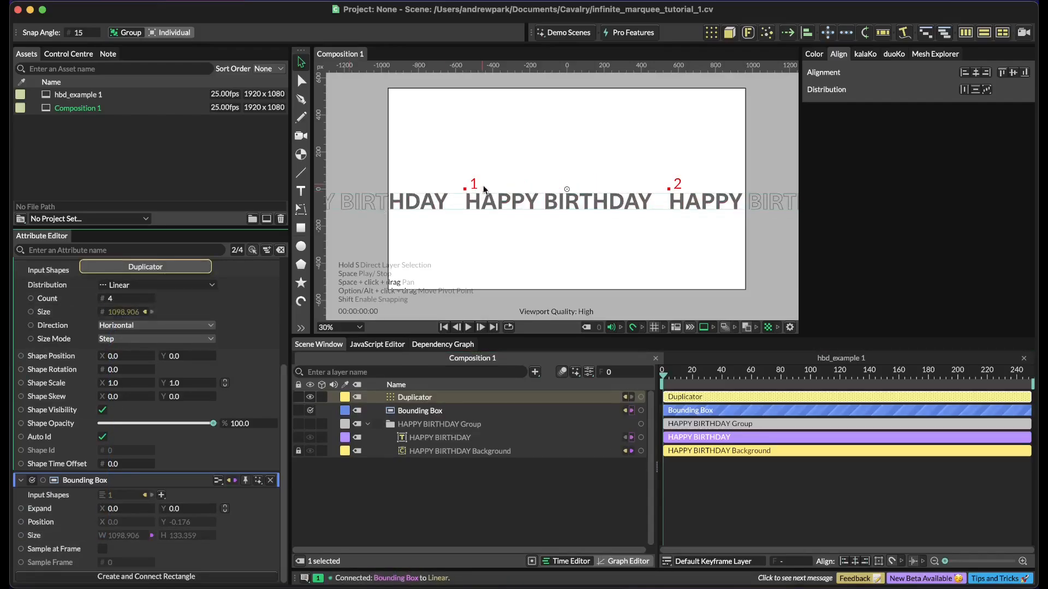
scroll(564, 131, "down", 5)
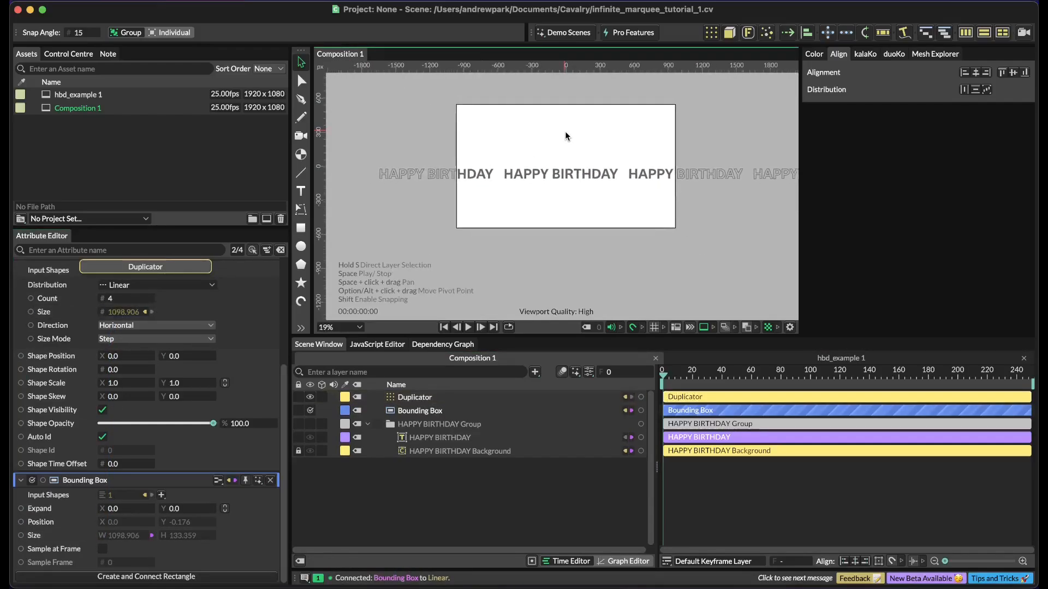
- Center the Duplicator horizontally and vertically in the composition
scroll(565, 131, "down", 1)
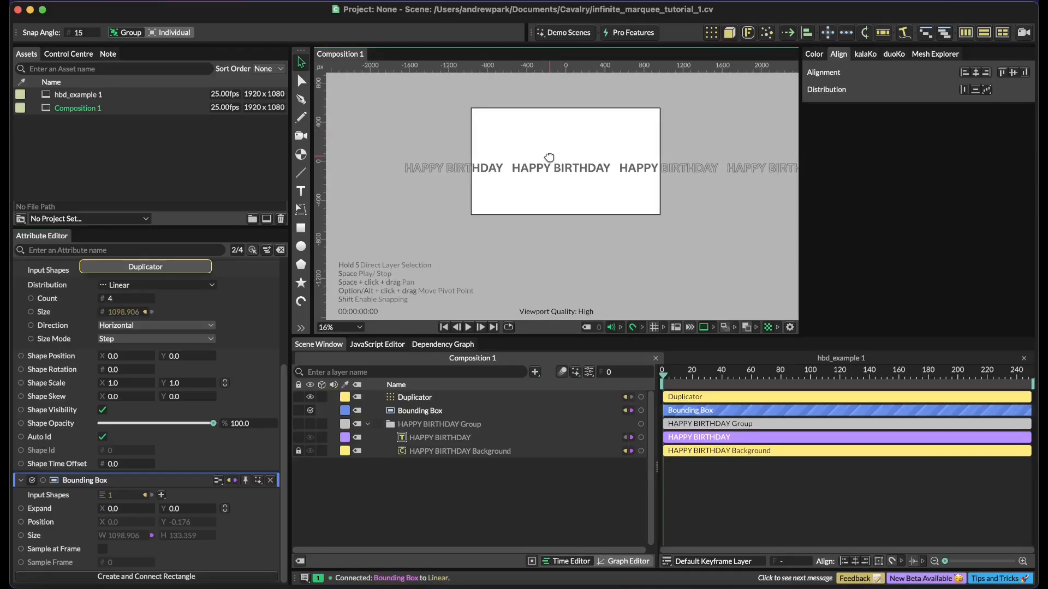
left_click_drag(548, 157, 510, 174)
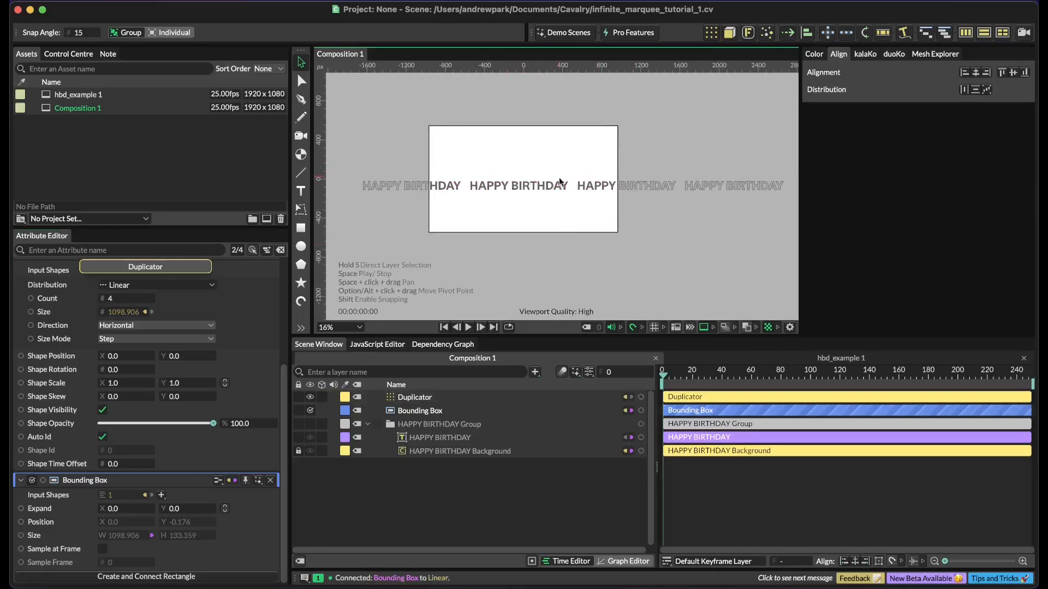
left_click(428, 189)
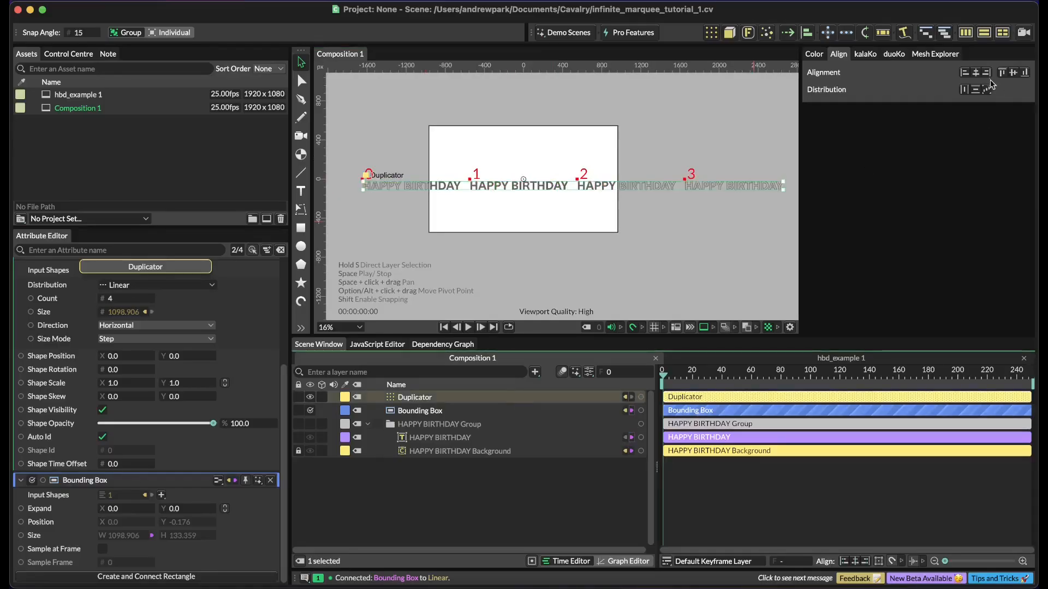
left_click(975, 73)
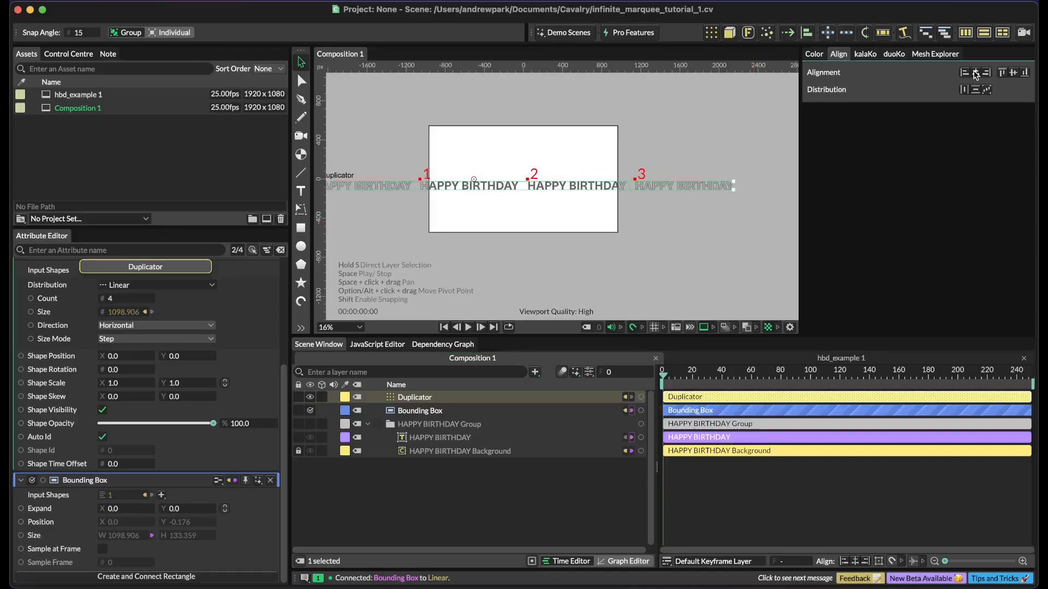
left_click(1013, 74)
left_click(653, 257)
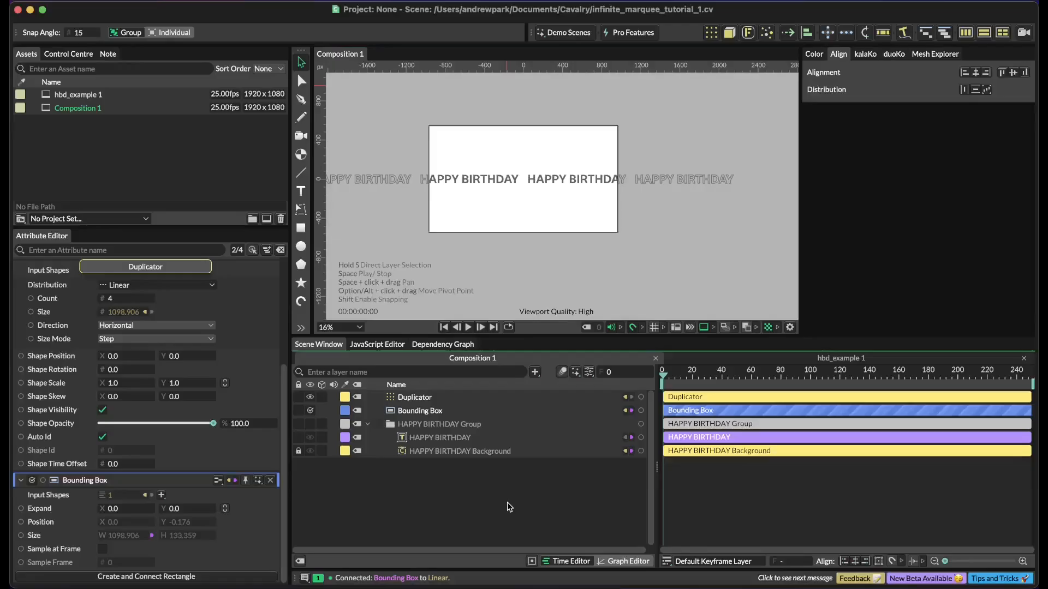
- Add a JavaScript math layer and name it "Jsmath 1 - Multiply Time"
key("super+period")
type("js")
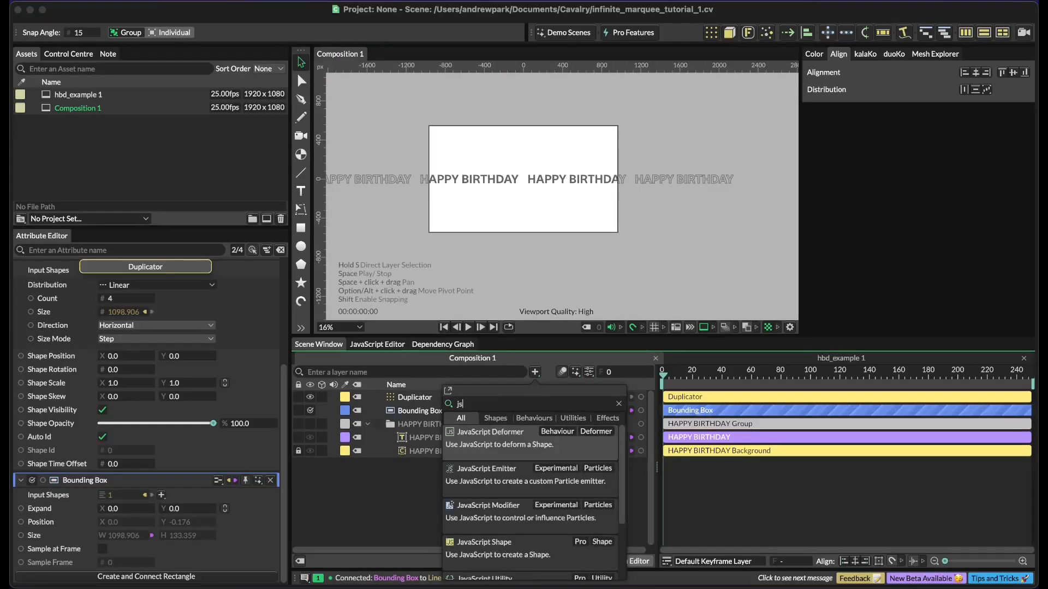
key("Return")
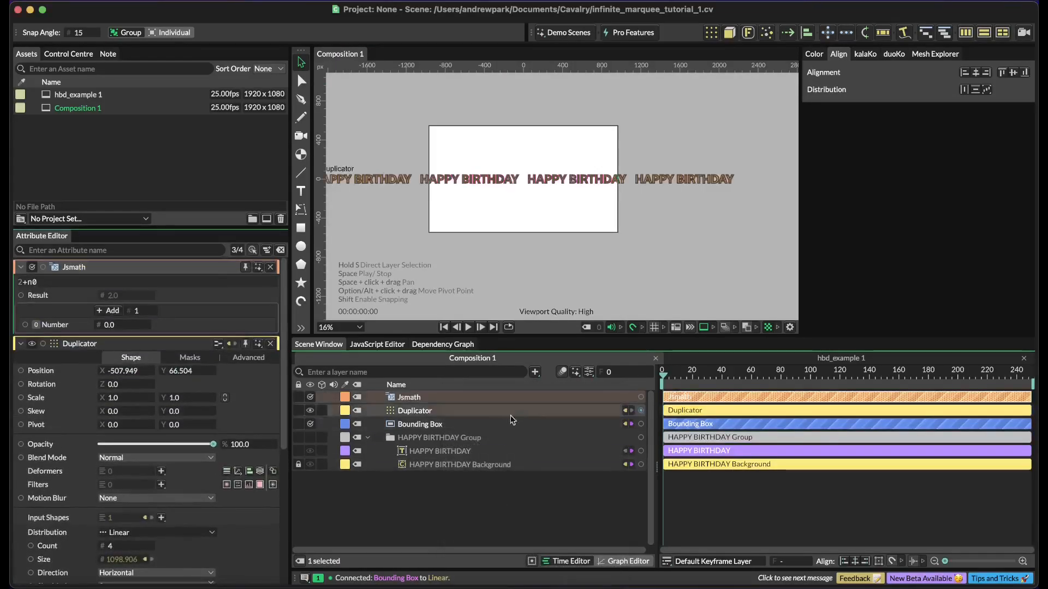
double_click(440, 398)
type("1")
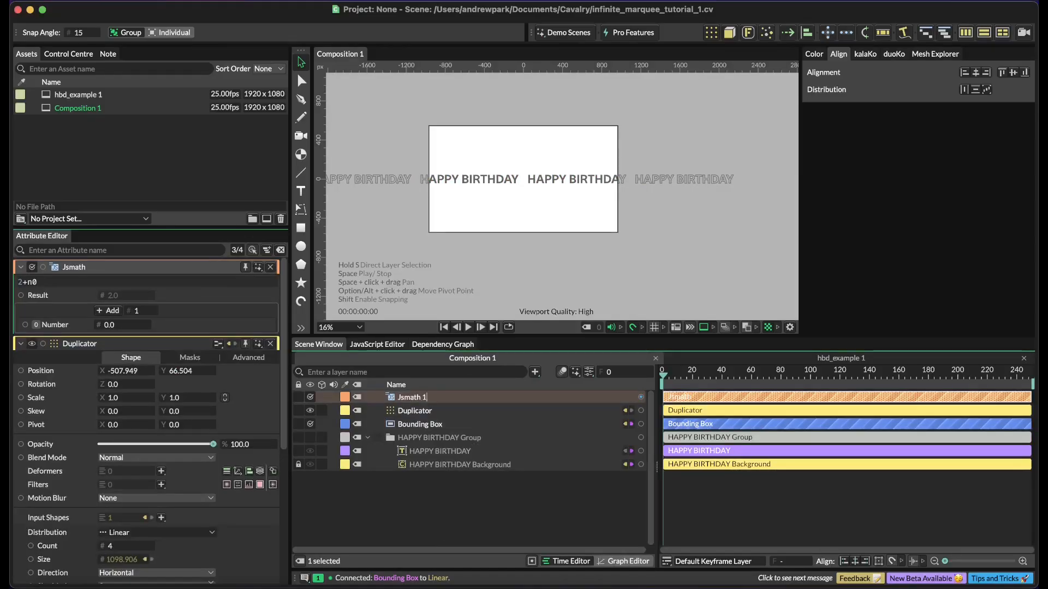
type(" - Multiply Time")
key("Return")
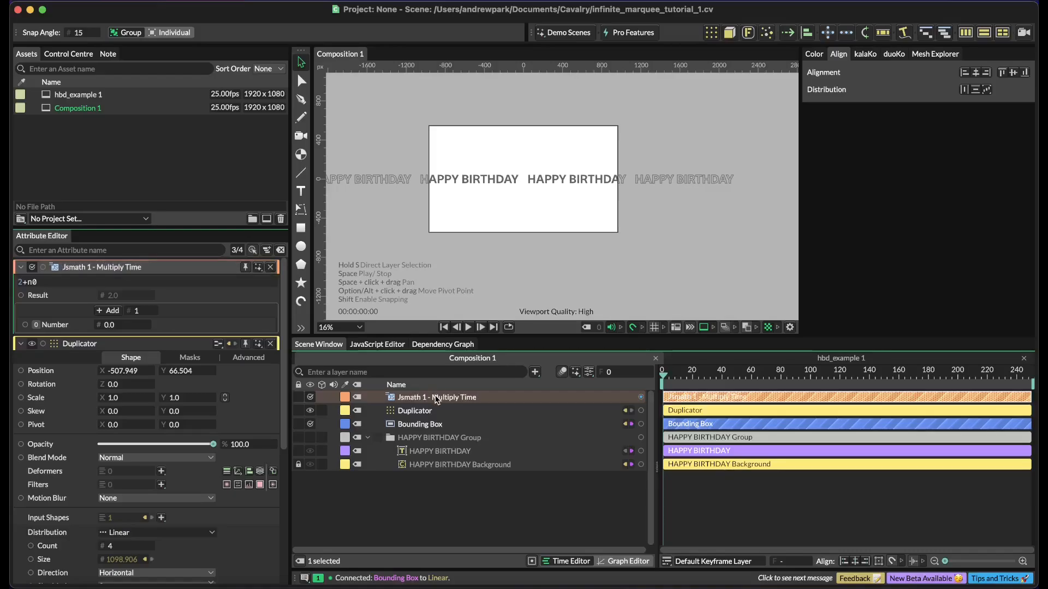
- Add a second number input to Jsmath 1 - Multiply Time and rename its input 0 as comp_time
left_click(434, 400)
left_click(111, 310)
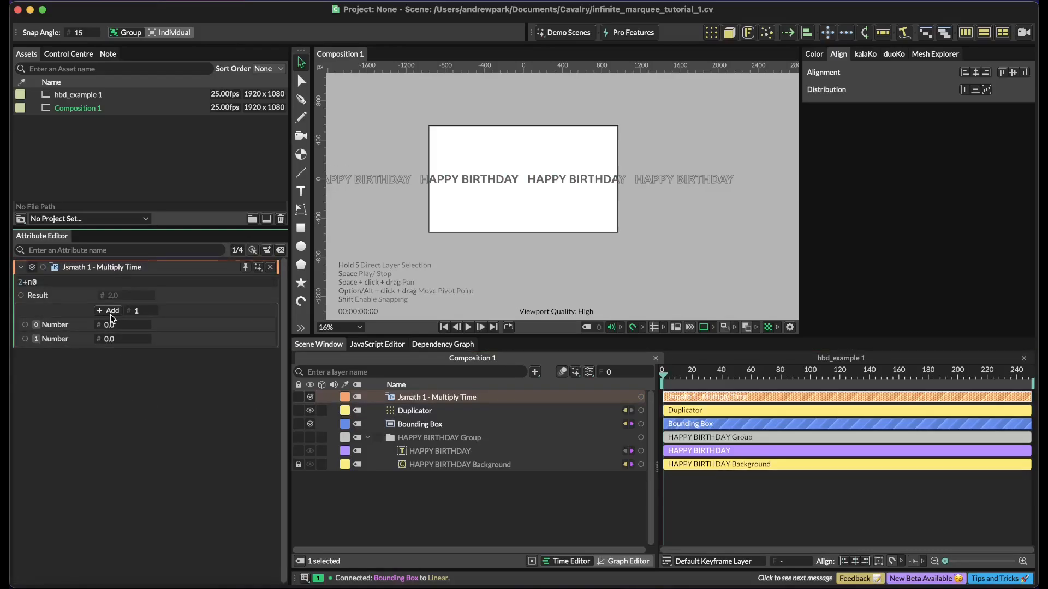
left_click(101, 280)
left_click(58, 326)
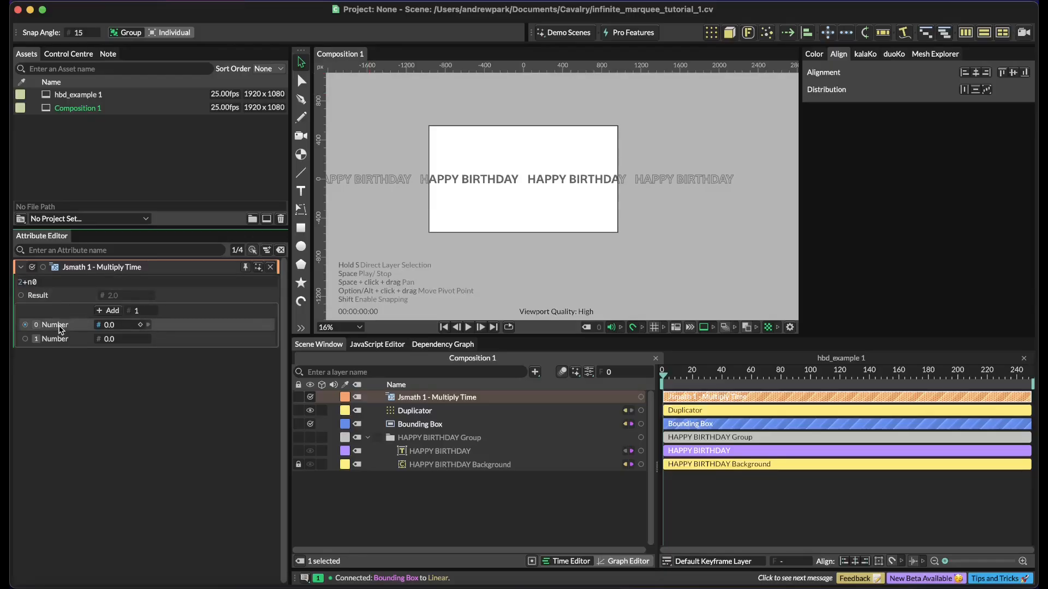
right_click(58, 329)
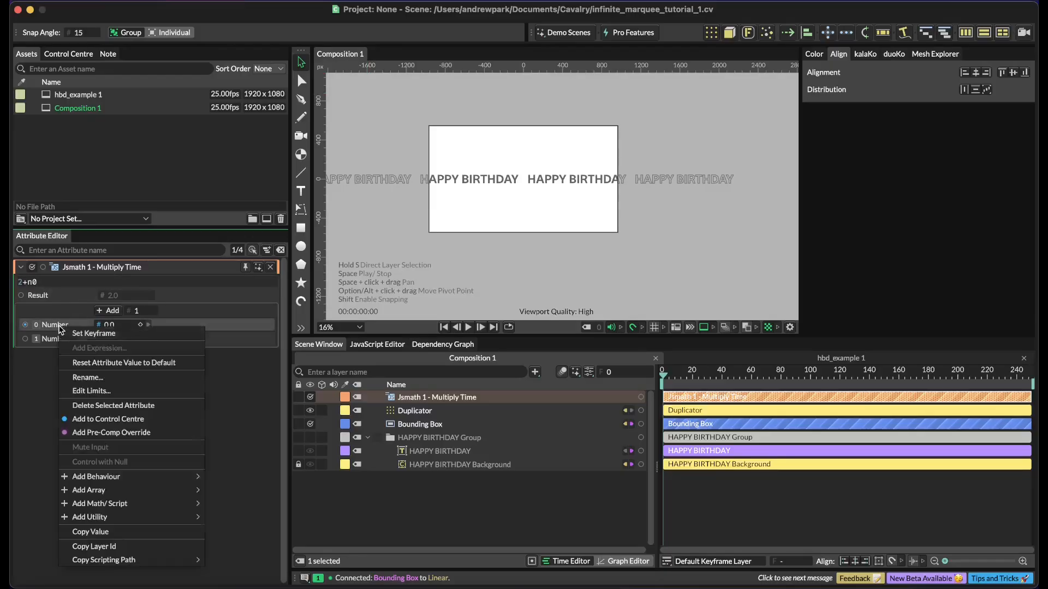
left_click(90, 378)
type("comp_t")
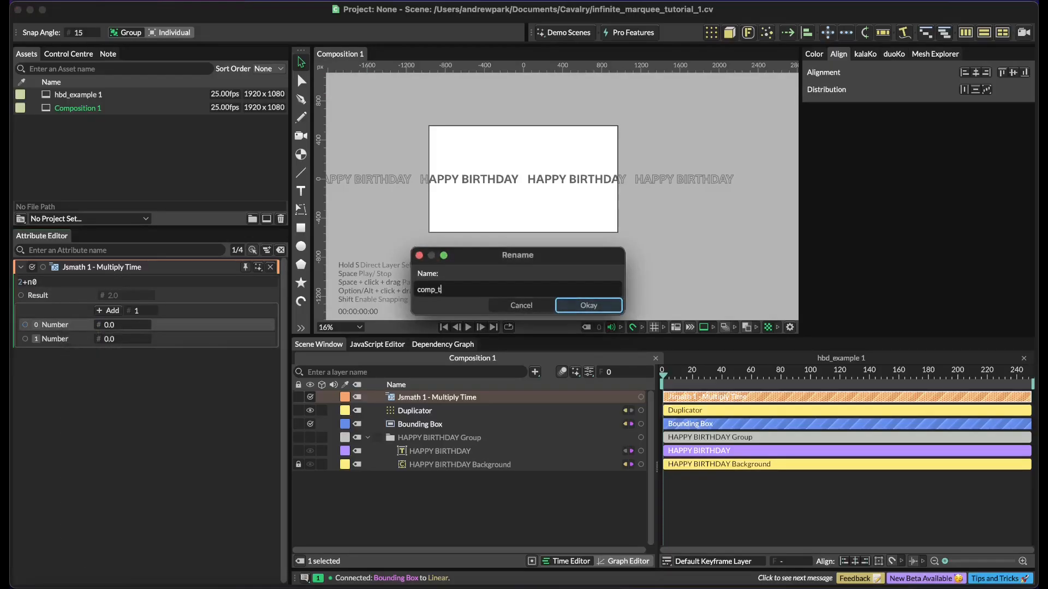
type("ime")
key("Return")
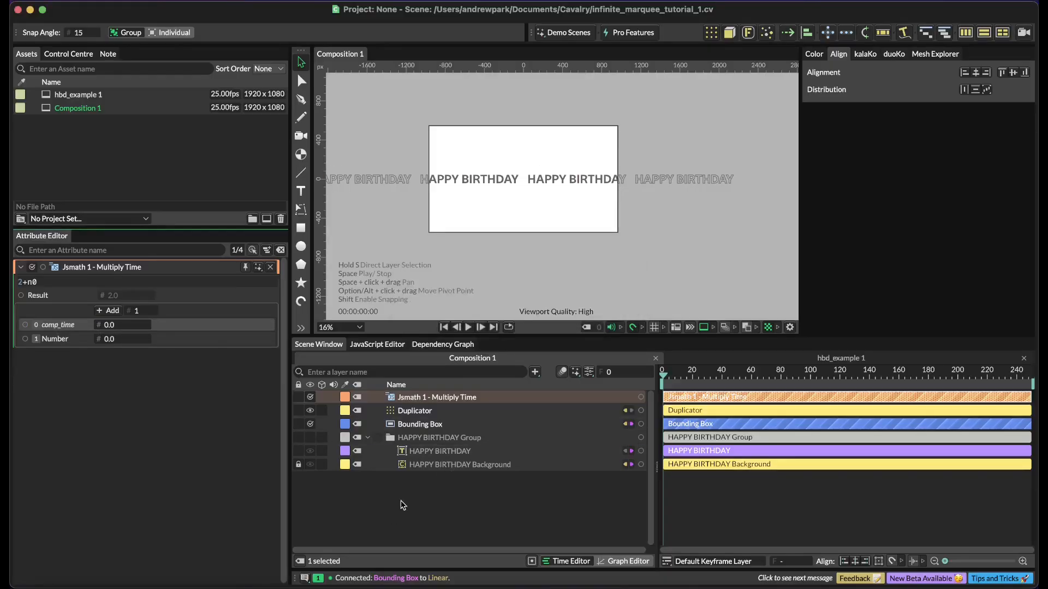
- Connect the composition's Time setting to the comp_time input of Jsmath 1 - Multiply Time
left_click(395, 518)
left_click(588, 358)
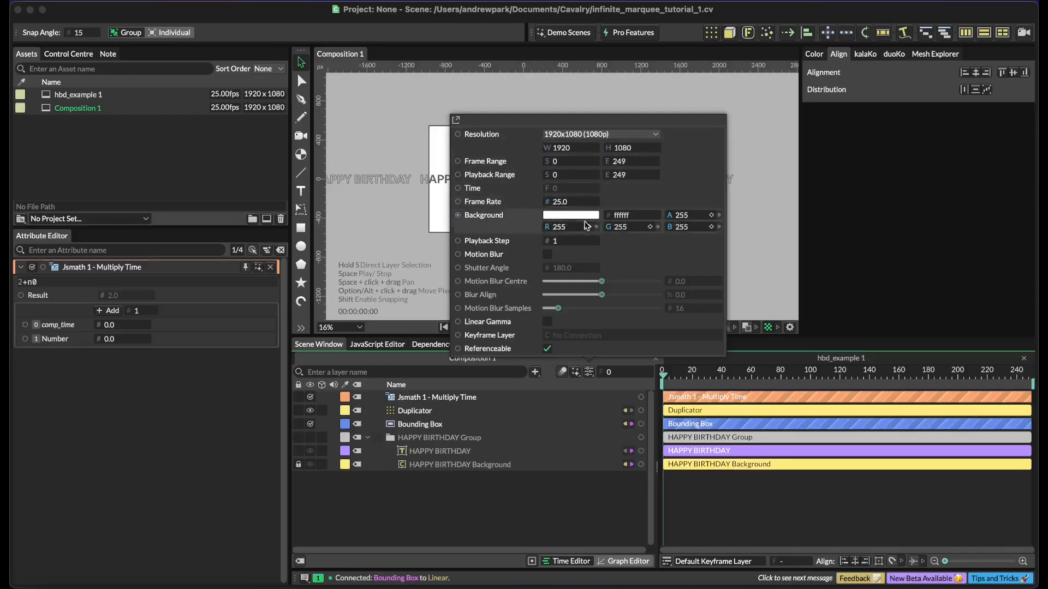
left_click_drag(546, 188, 110, 326)
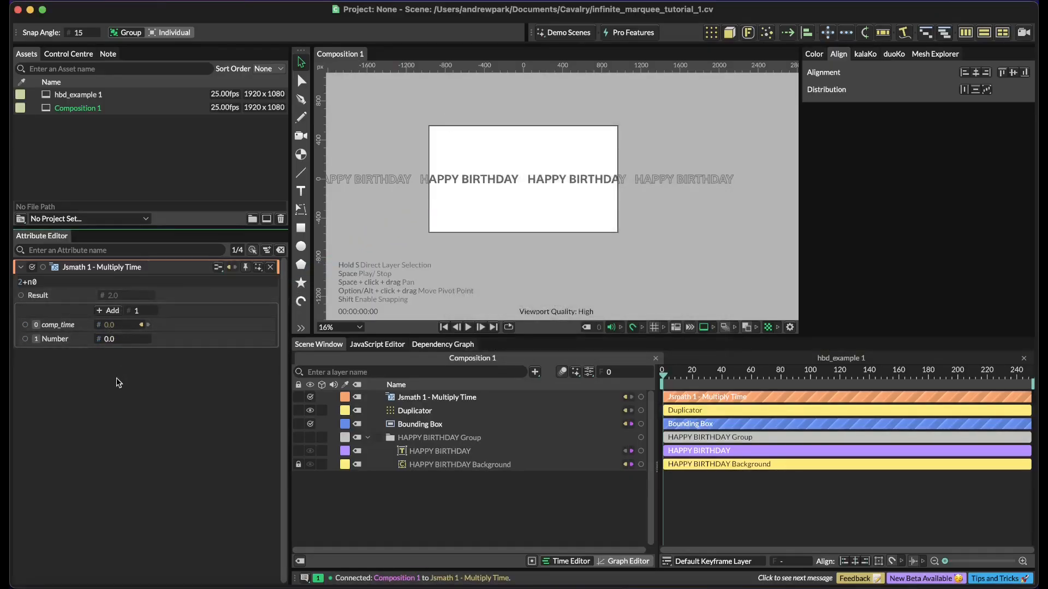
- Rename input 1 of Jsmath 1 - Multiply Time as time_multiplier
right_click(70, 337)
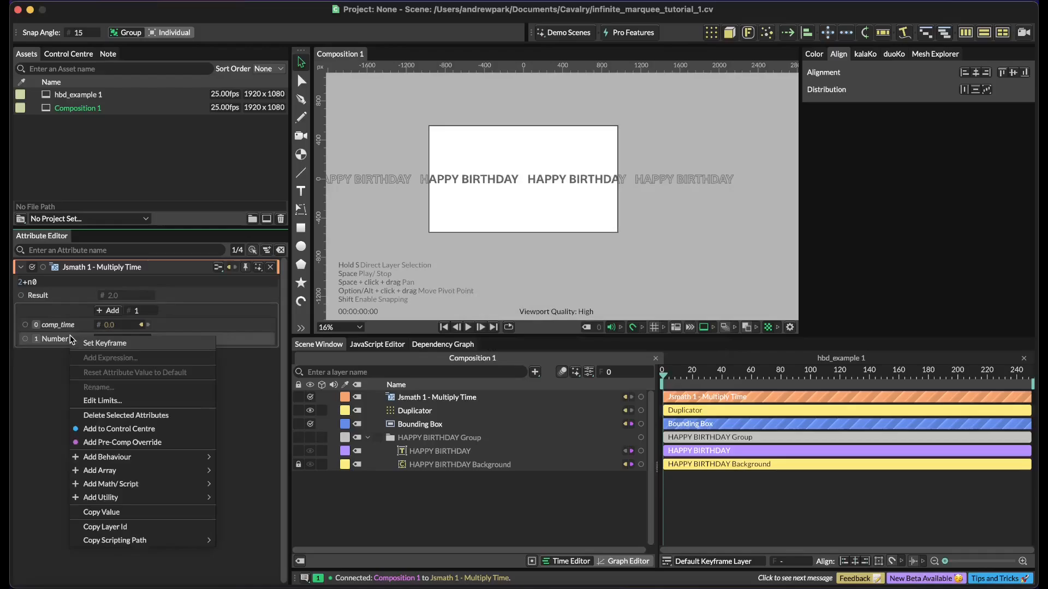
left_click(60, 340)
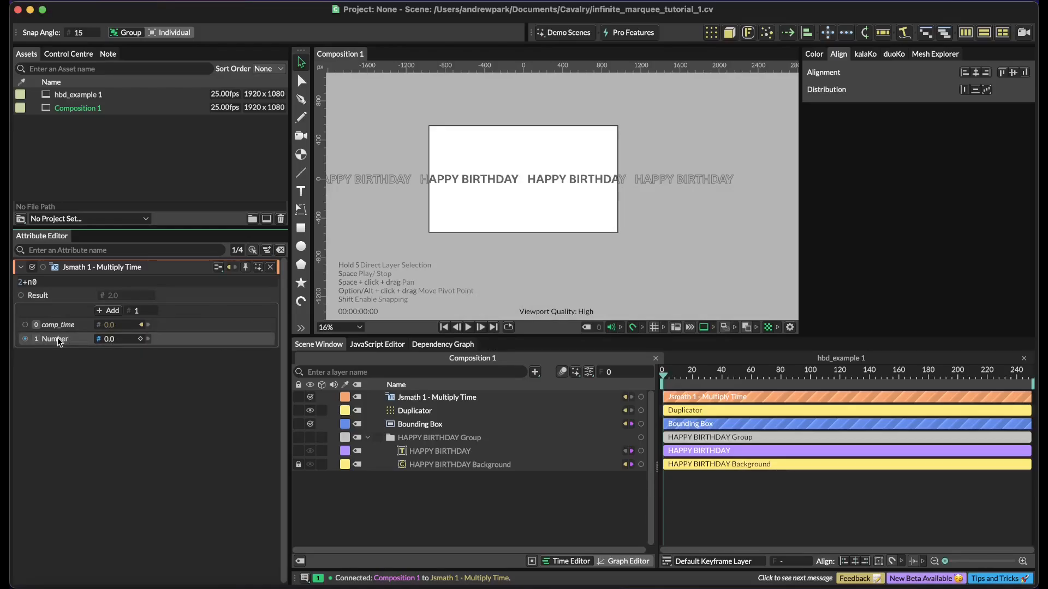
right_click(59, 340)
left_click(86, 390)
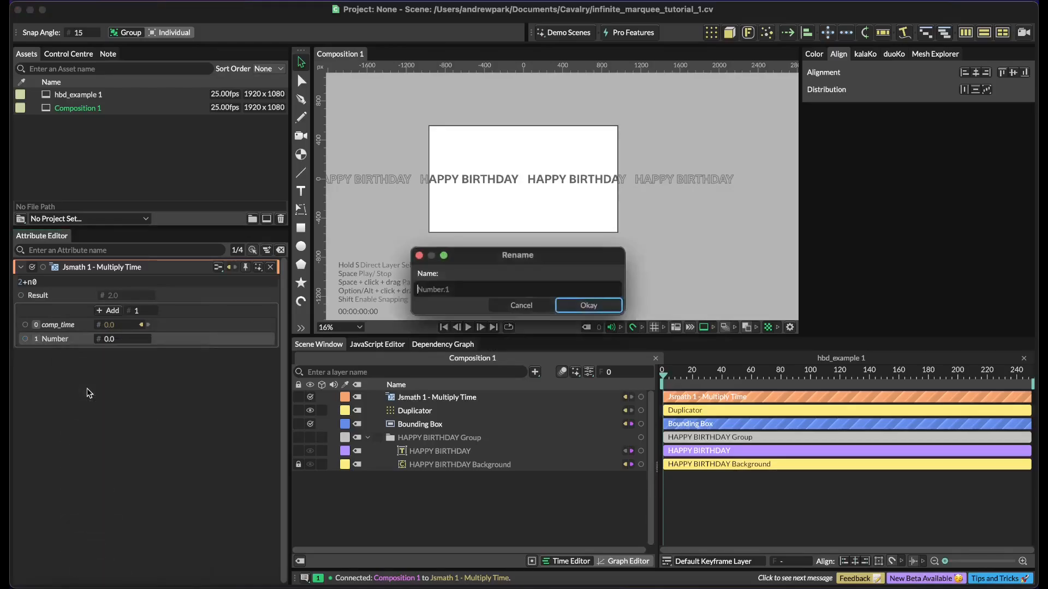
type("time_multiplier")
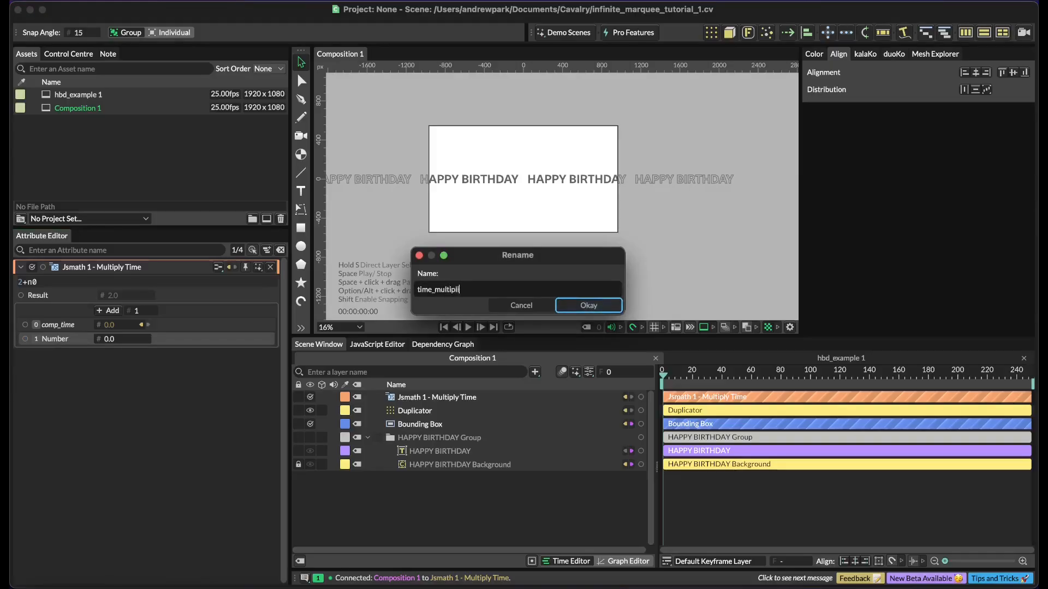
key("Return")
- Replace the expression of Jsmath 1 - Multiply Time with n0 * n1
left_click(48, 282)
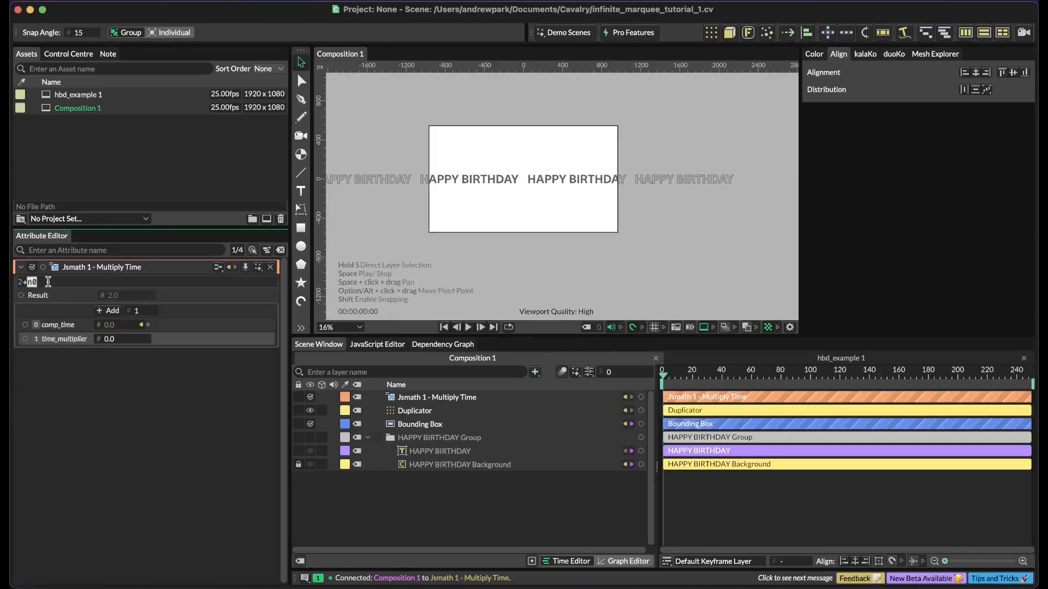
type("n0 *")
left_click(122, 374)
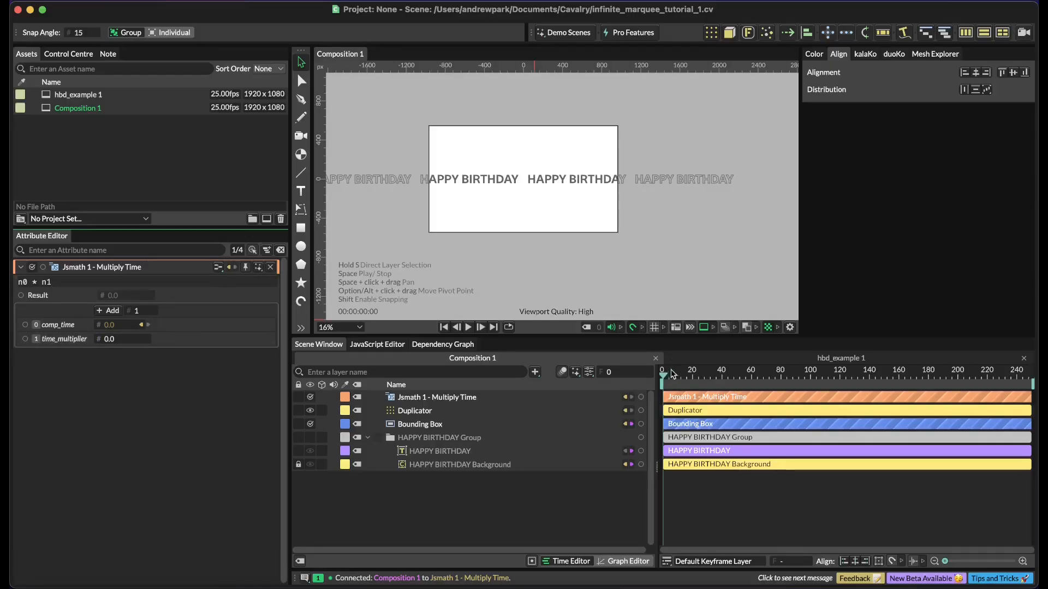
- Set time_multiplier to 10, scrub the timeline to check the multiplied time, and return to frame 0
left_click_drag(664, 375, 732, 375)
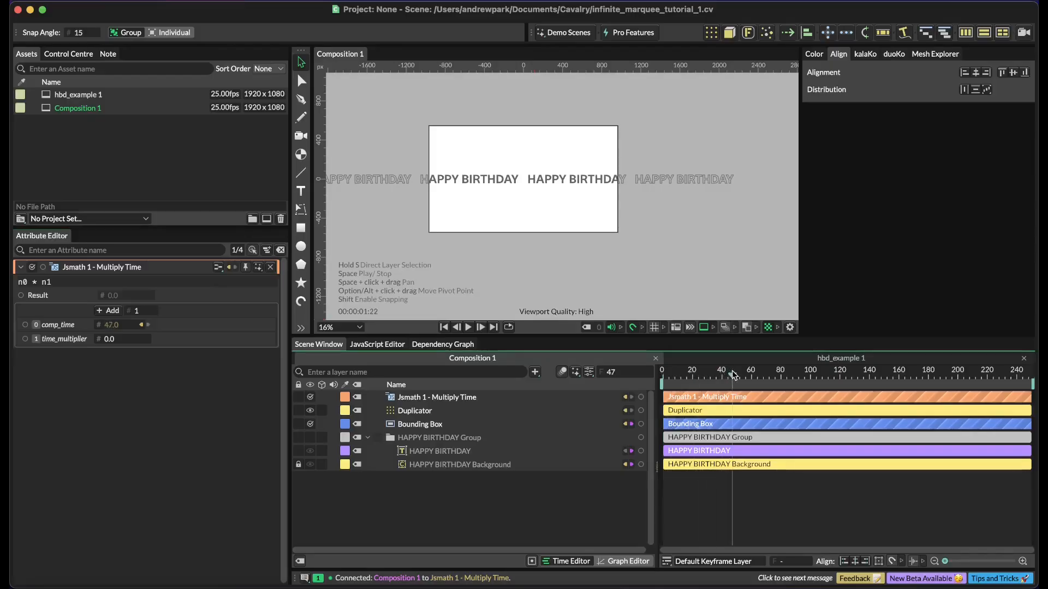
left_click(125, 337)
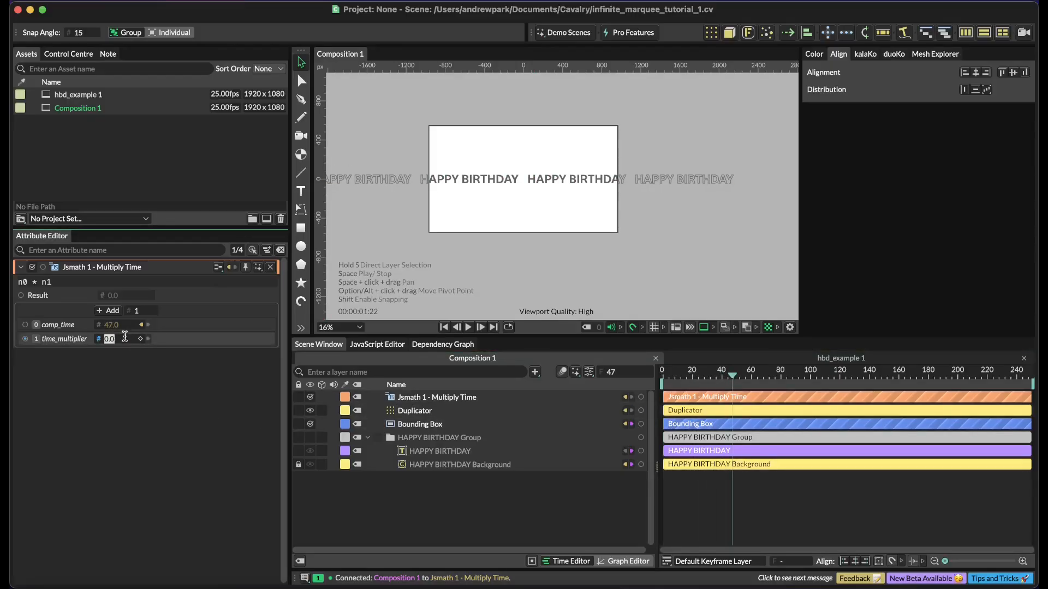
type("10")
key("Return")
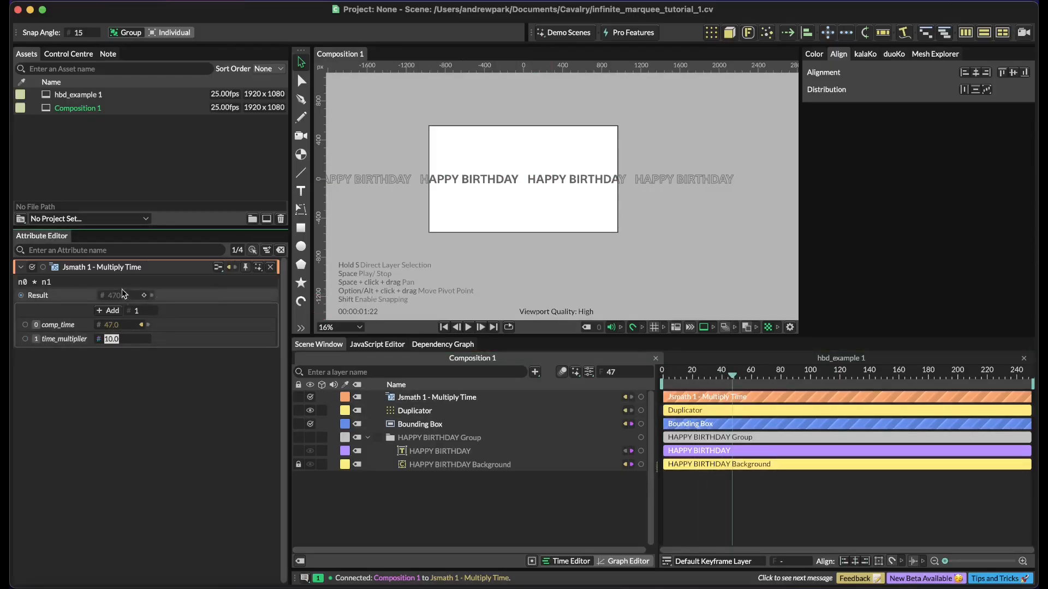
left_click_drag(706, 373, 662, 373)
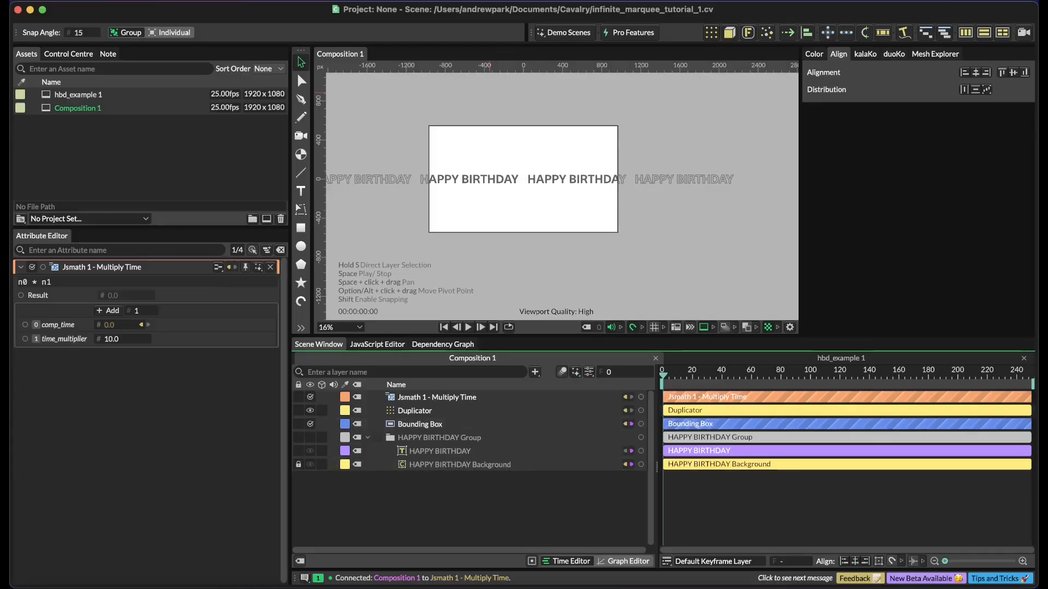
- Add a second JavaScript math layer and name it "Jsmath 2 - Modulus"
key("super+.")
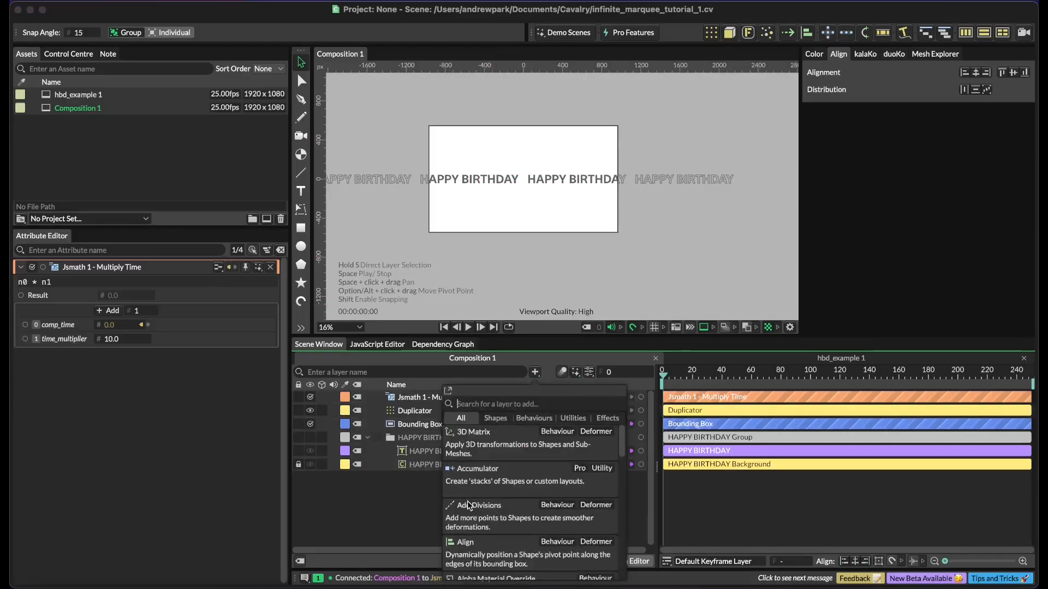
type("jsm")
key("Return")
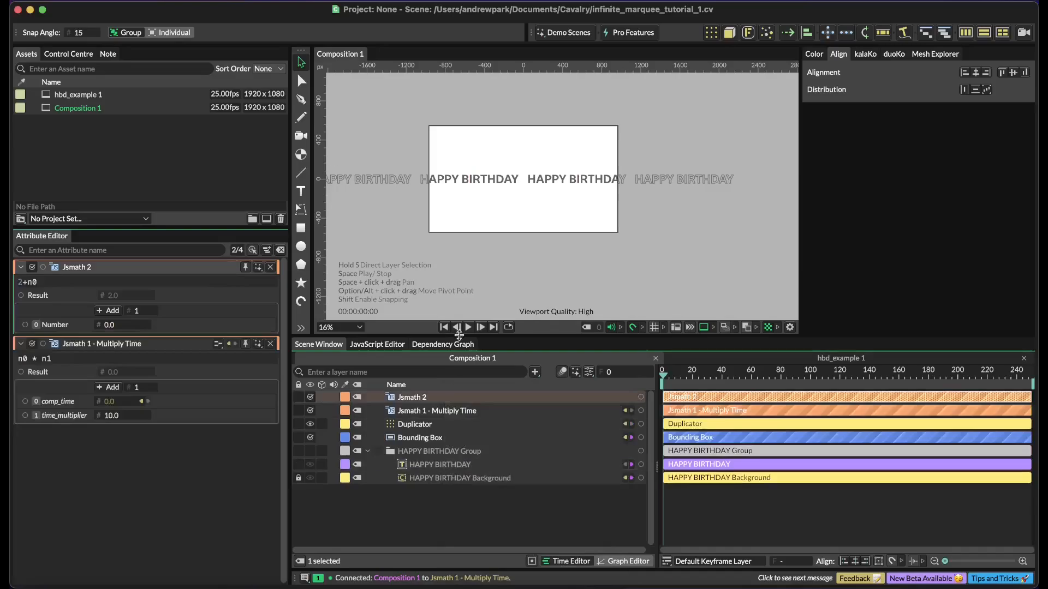
double_click(420, 399)
type("- Modulus")
key("Return")
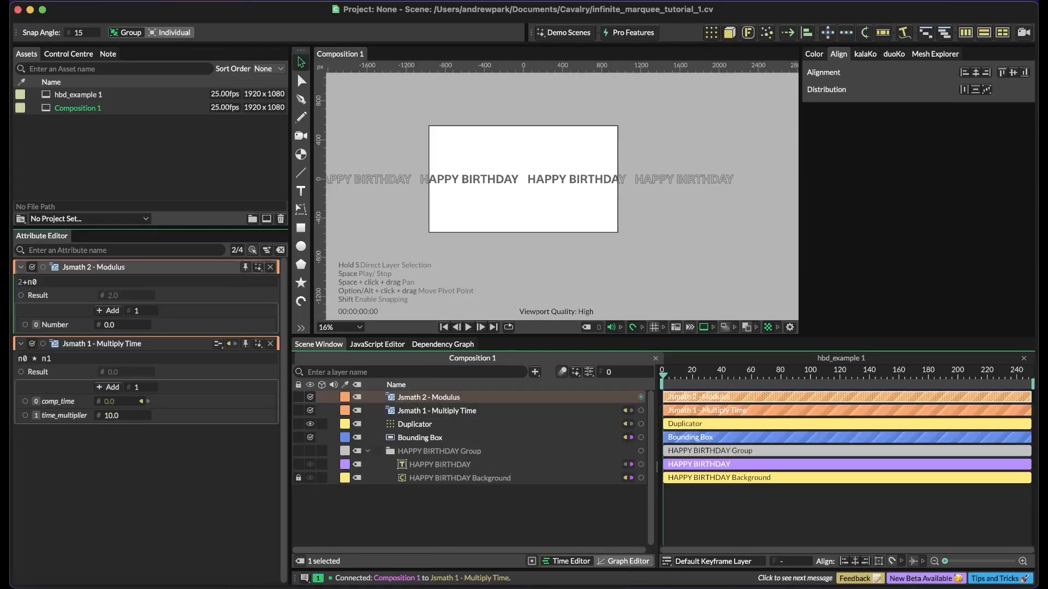
- Show only Jsmath 2 - Modulus for attribute editing and replace its expression with n0 % n1
left_click(271, 344)
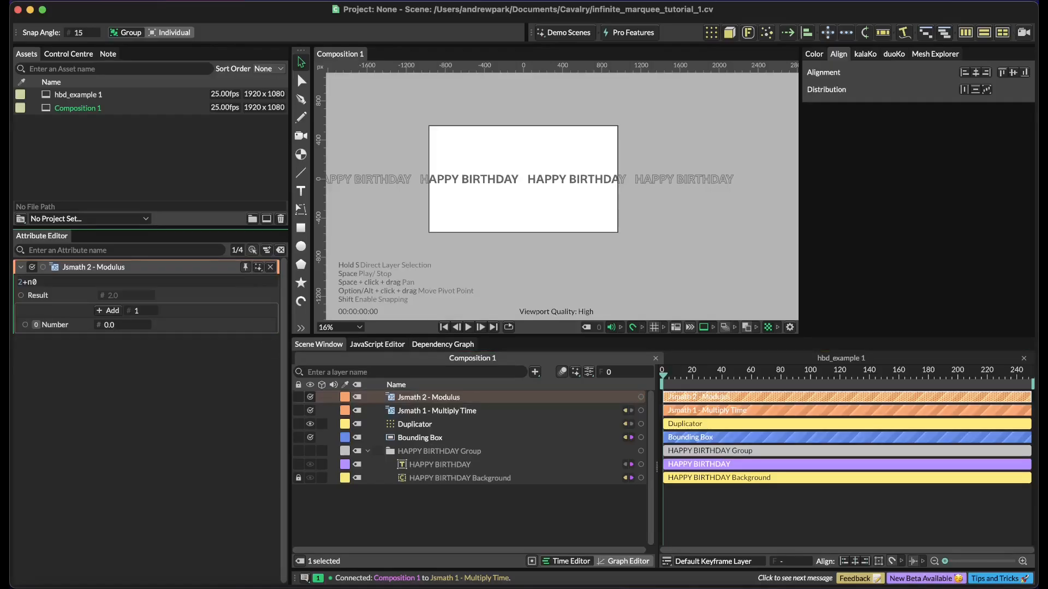
left_click(107, 283)
triple_click(107, 283)
type("n0")
key("super+Tab")
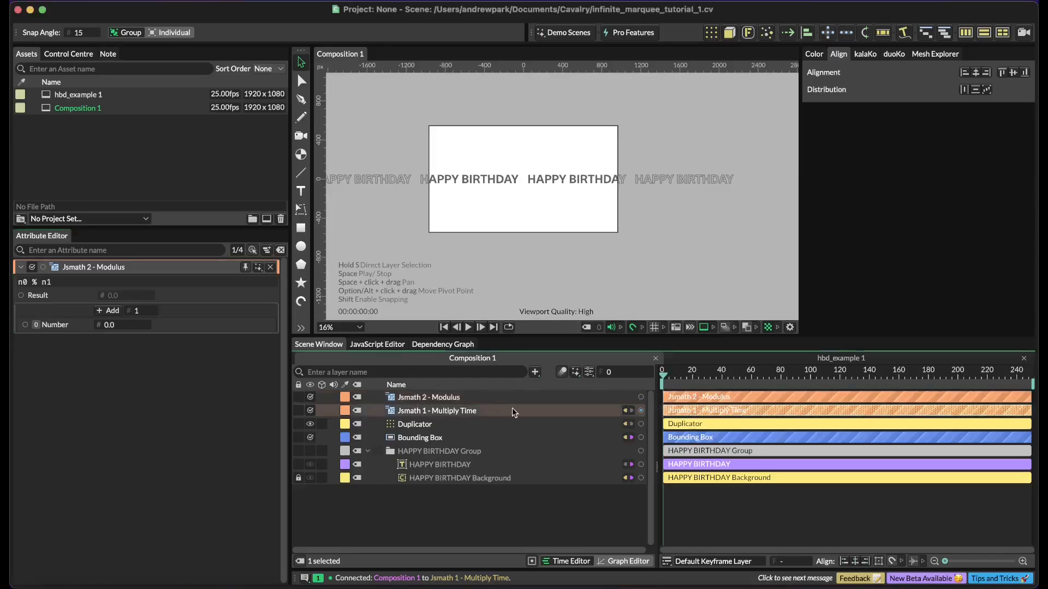
- Connect Jsmath 1 - Multiply Time to input 0 of Jsmath 2 - Modulus and add a second number input
left_click_drag(641, 411, 128, 326)
left_click(110, 310)
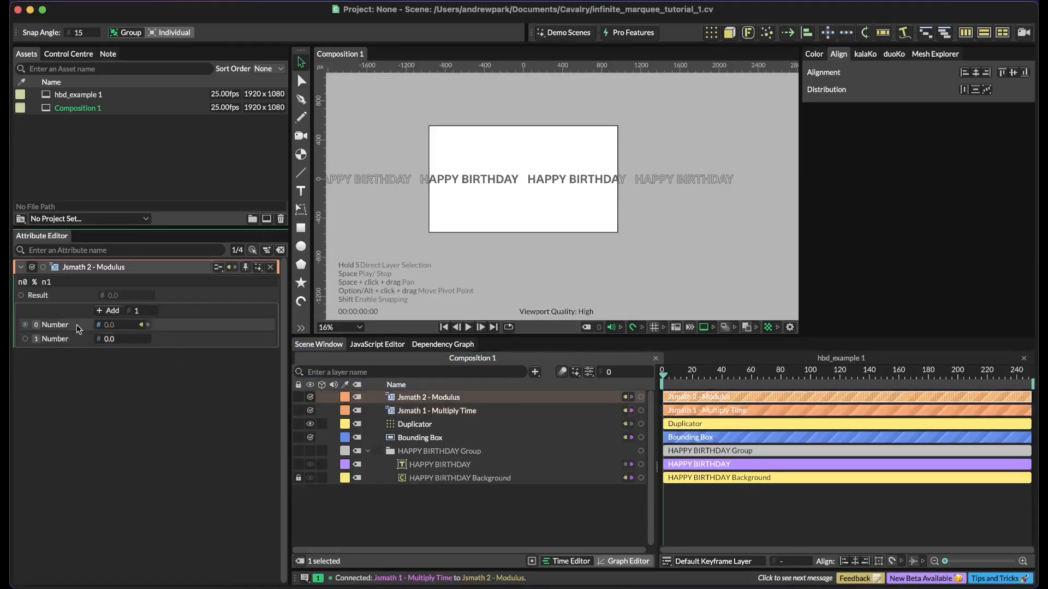
- Rename input 0 of Jsmath 2 - Modulus as jsmath1_multiply_time
right_click(60, 328)
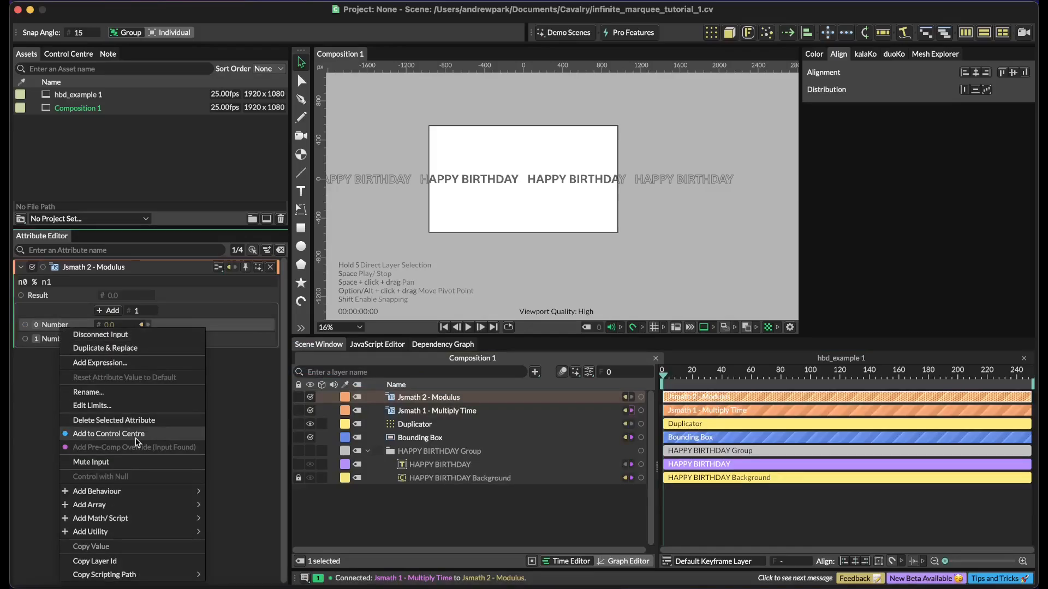
left_click(152, 392)
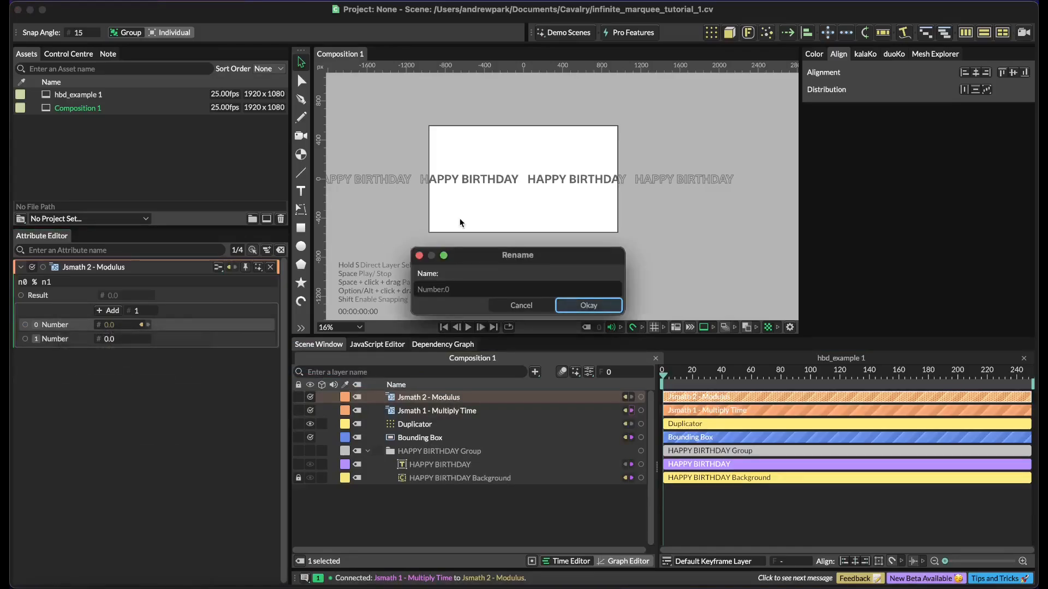
type("jsmath1_multiply_time")
key("Return")
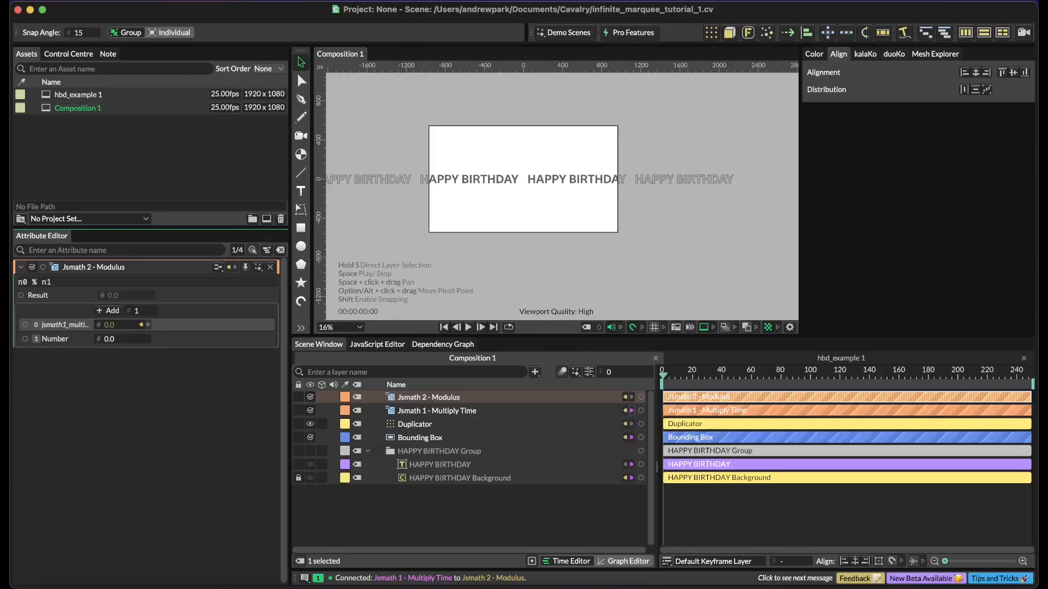
- Rename input 1 of Jsmath 2 - Modulus as container_width
left_click(55, 342)
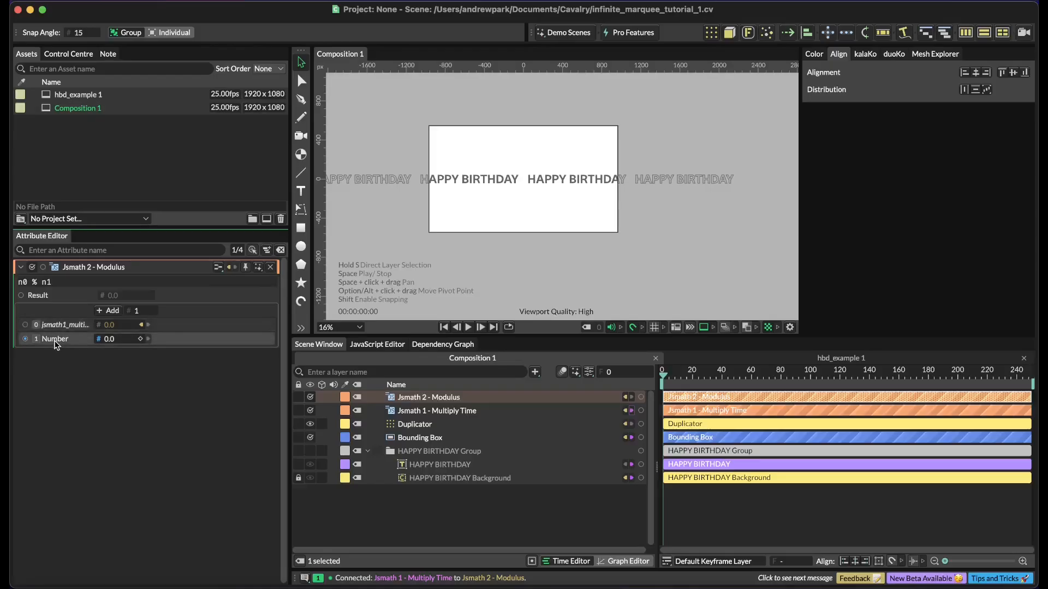
right_click(62, 343)
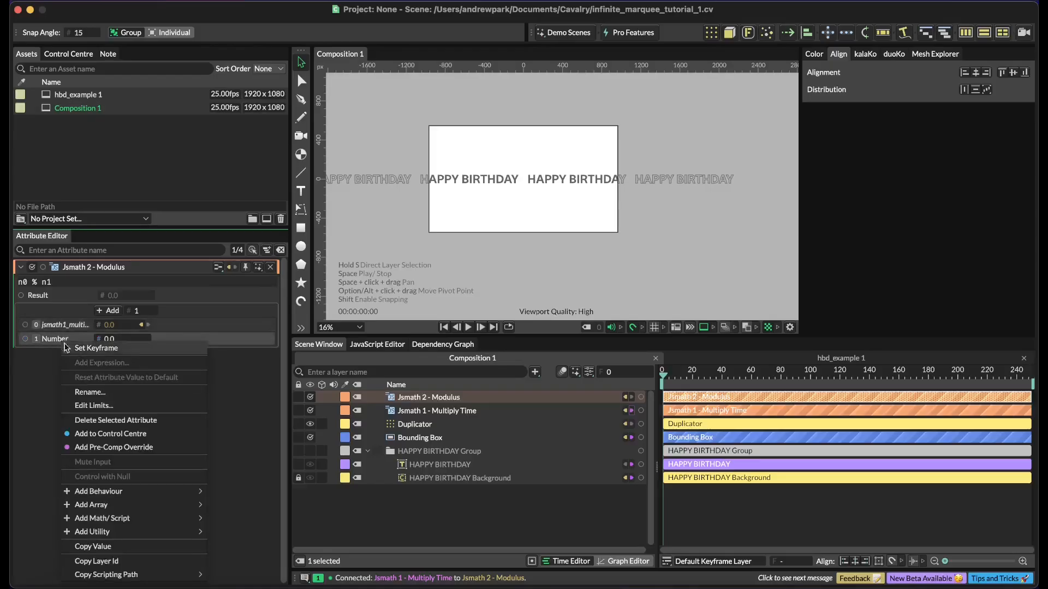
left_click(102, 393)
type("container_wi")
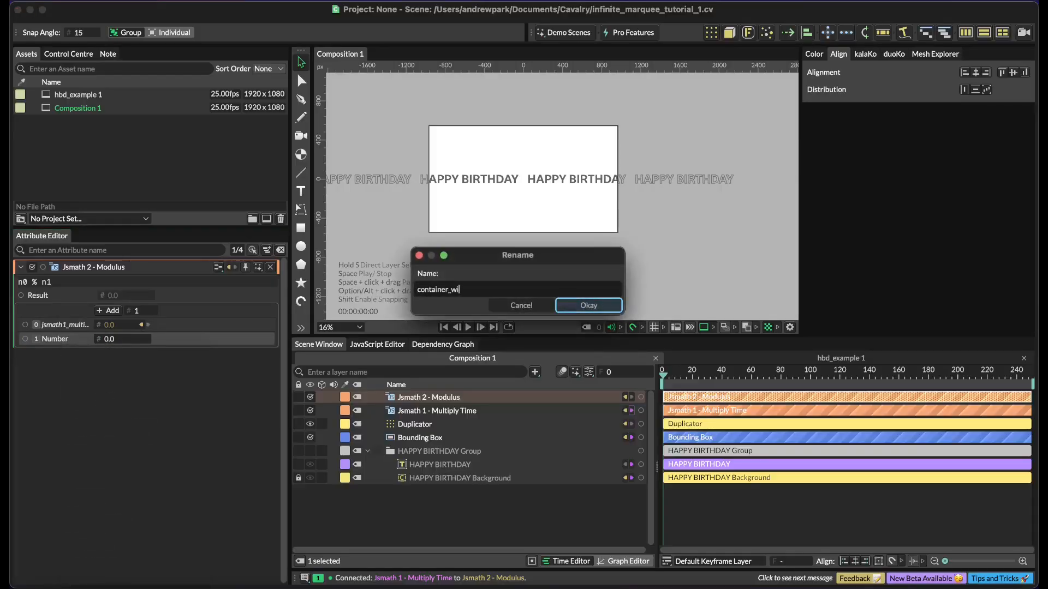
type("dth")
key("Return")
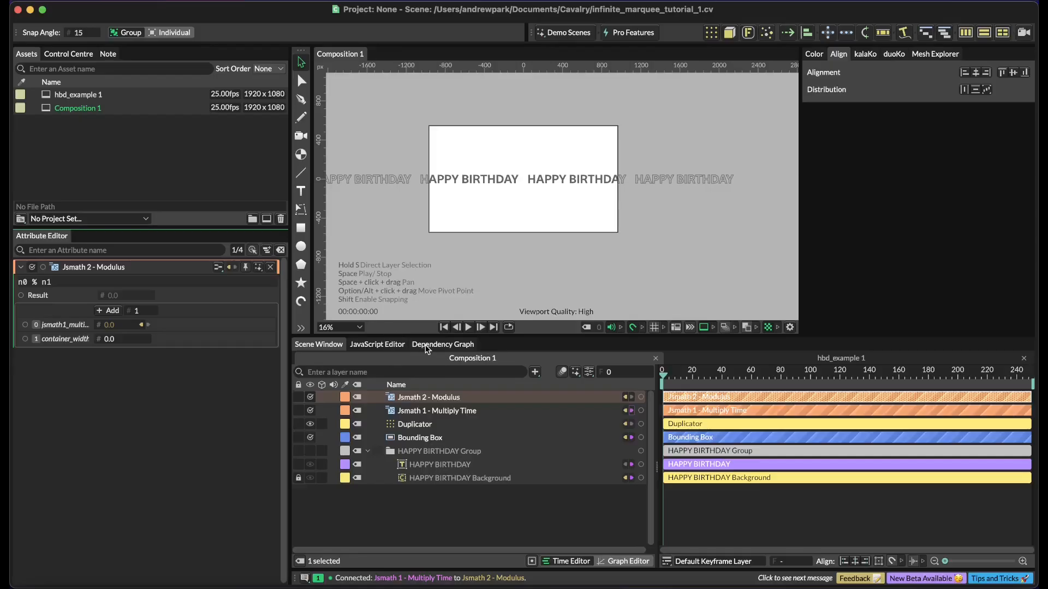
- Connect the Duplicator's Size attribute to the container_width input of Jsmath 2 - Modulus
left_click(414, 424)
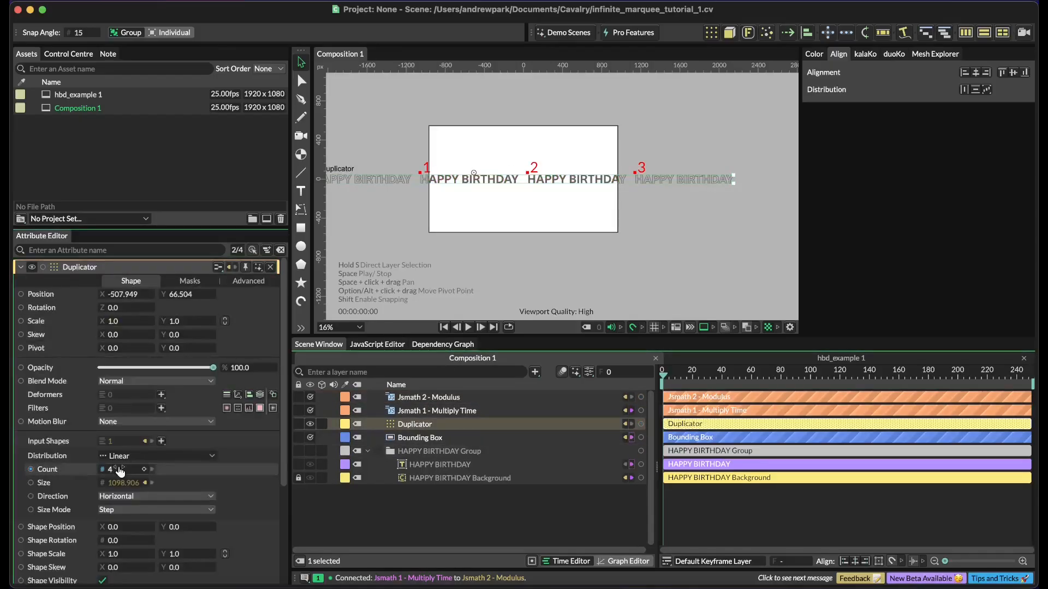
left_click_drag(31, 483, 437, 402)
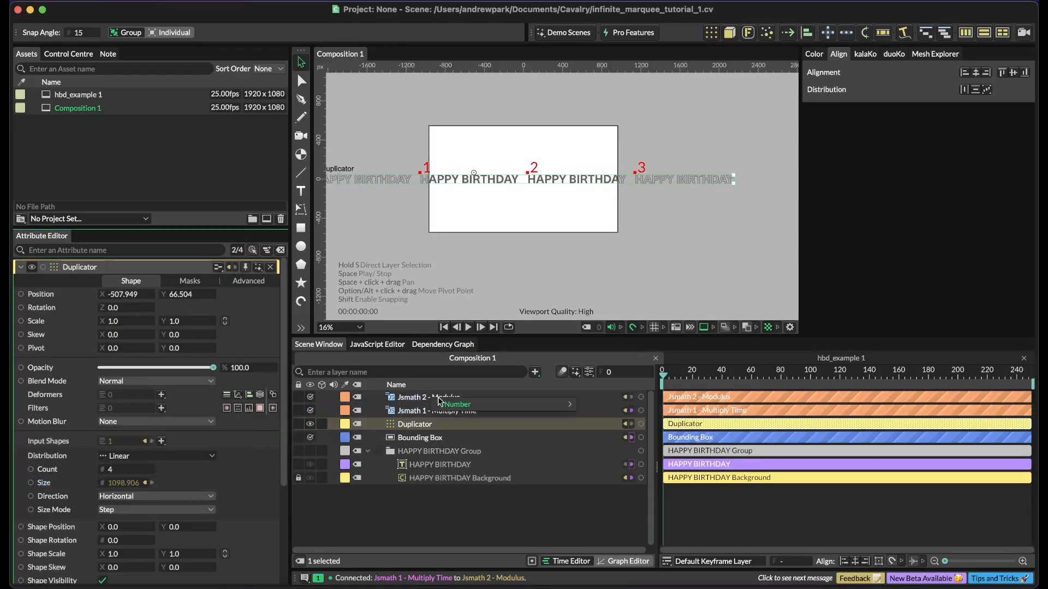
mouse_move(550, 405)
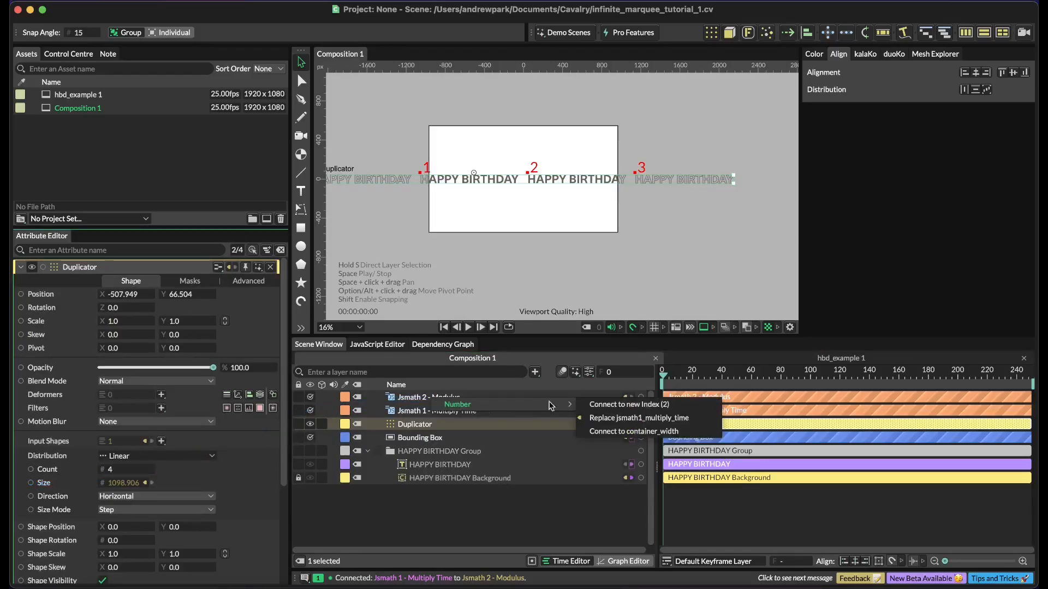
left_click(621, 431)
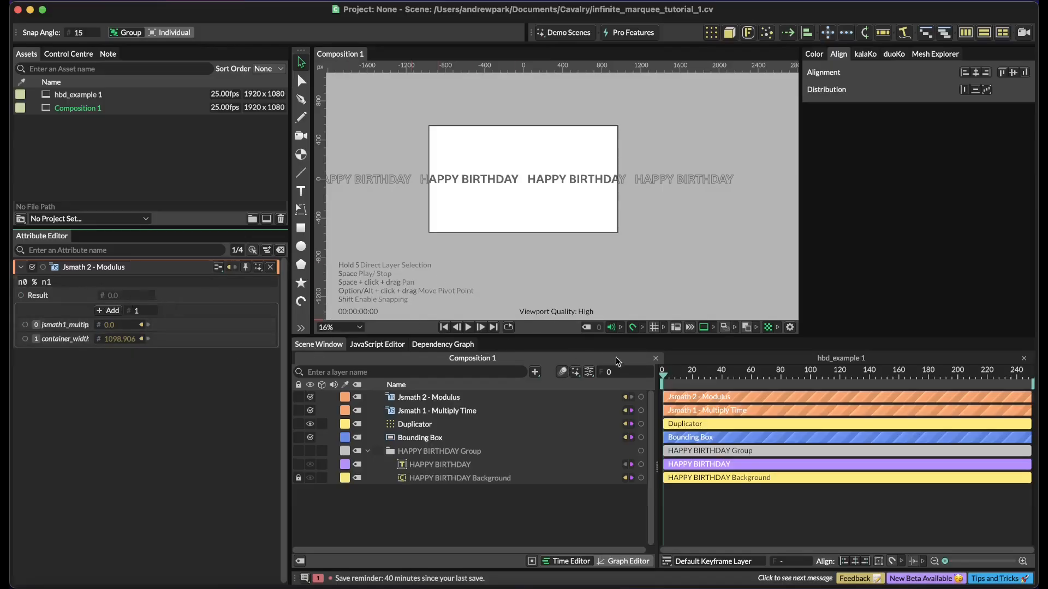
- Advance the current frame from 11 to 110, comparing the modulus result with the multiplied time and container width
left_click(614, 372)
type("11")
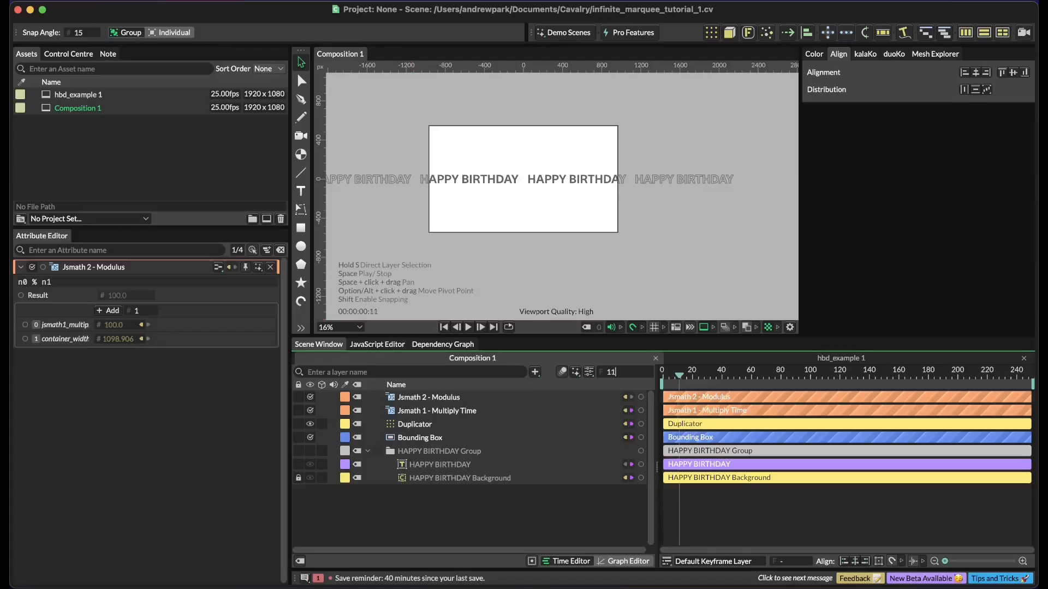
key("Up")
key("Up")
key("Up")
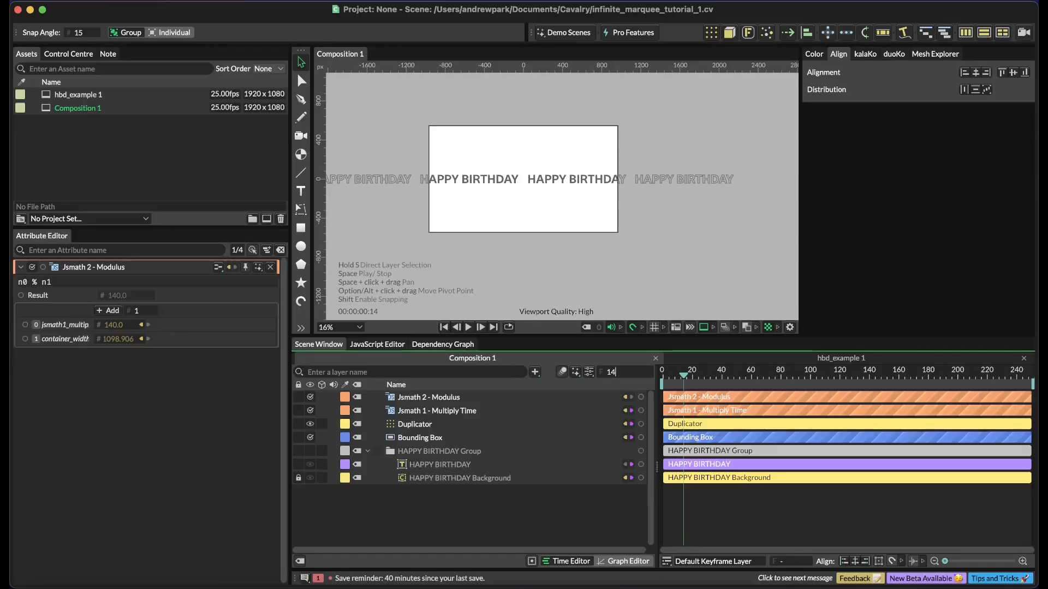
key("Up")
key("Up")
key("Up")
key("Up")
key("Up")
key("Up")
key("Up")
key("Up")
key("Up")
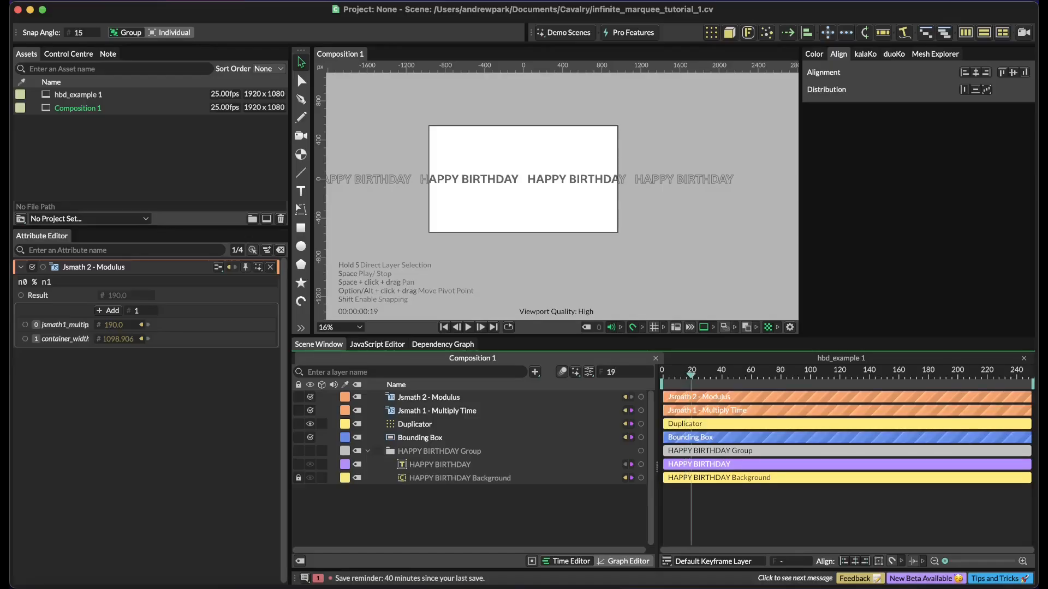
key("Up")
key("Up")
key("Up")
key("Up")
key("Up")
key("Up")
key("Up")
key("Up")
key("Up")
key("Up")
key("Up")
key("Up")
key("Up")
key("Up")
key("Up")
key("Up")
key("Up")
key("Up")
key("Up")
key("Up")
key("Up")
key("Up")
key("Up")
key("Up")
key("Up")
key("Up")
key("Up")
key("Up")
key("Up")
key("Up")
key("Up")
key("Up")
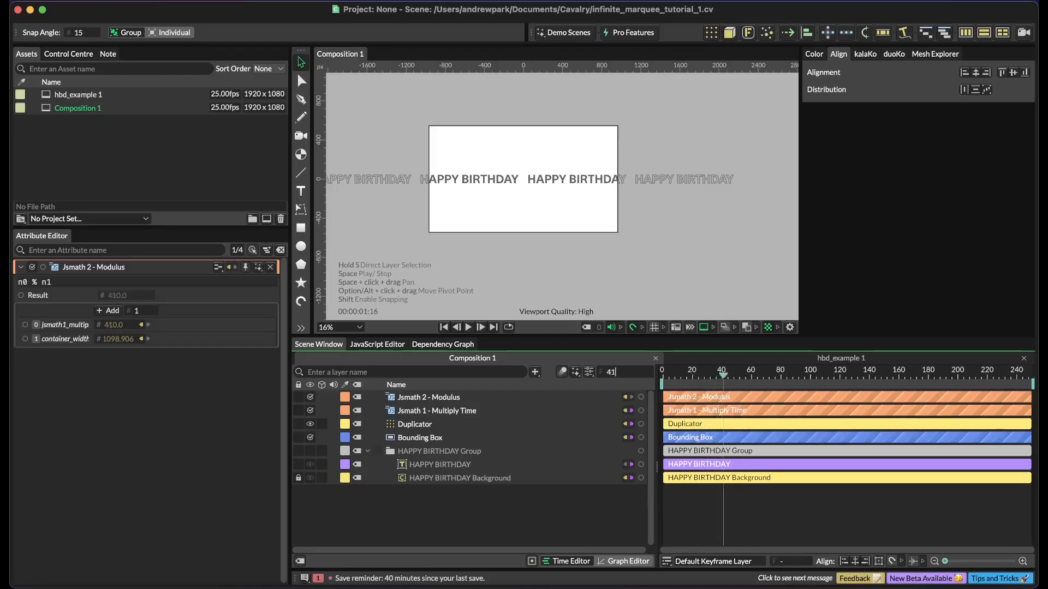
key("Up")
key("Up")
key("Up")
key("Up")
key("Up")
key("Up")
key("Up")
key("Up")
key("Up")
key("Up")
key("Up")
key("Up")
key("Up")
key("Up")
key("Up")
key("Up")
key("Up")
key("Up")
key("Up")
key("Up")
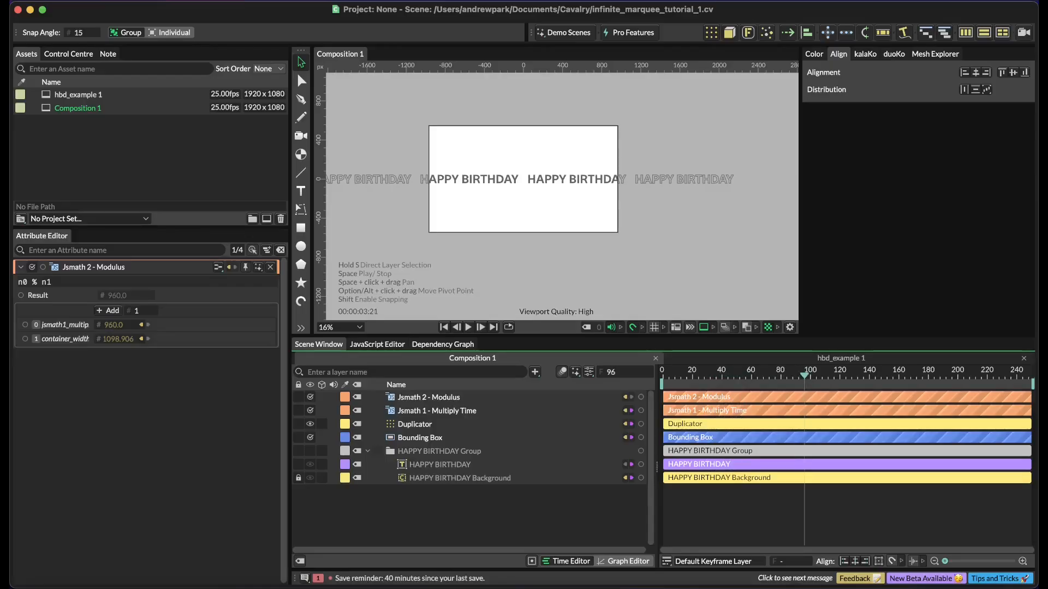
key("Up")
key("Up")
key("Up")
key("Up")
key("Up")
key("Up")
key("Up")
key("Up")
key("Up")
key("Up")
key("Up")
key("Up")
key("Up")
key("Up")
key("Up")
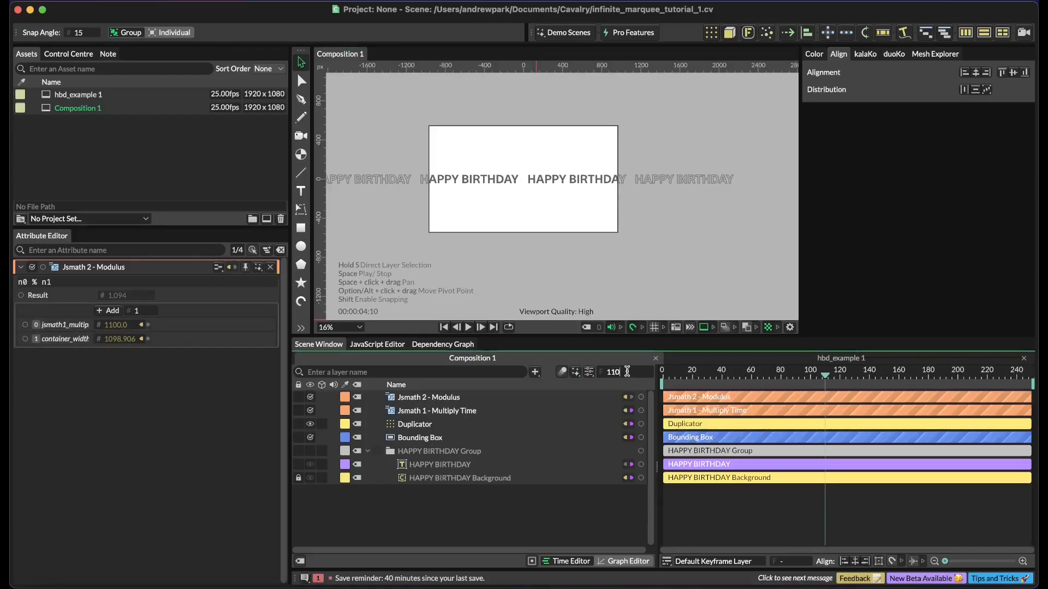
- Continue advancing the current frame to 155 to examine how the modulus result behaves past the container width
left_click(627, 371)
key("Up")
key("Up")
key("Up")
key("Up")
key("Up")
key("Up")
key("Up")
key("Up")
key("Up")
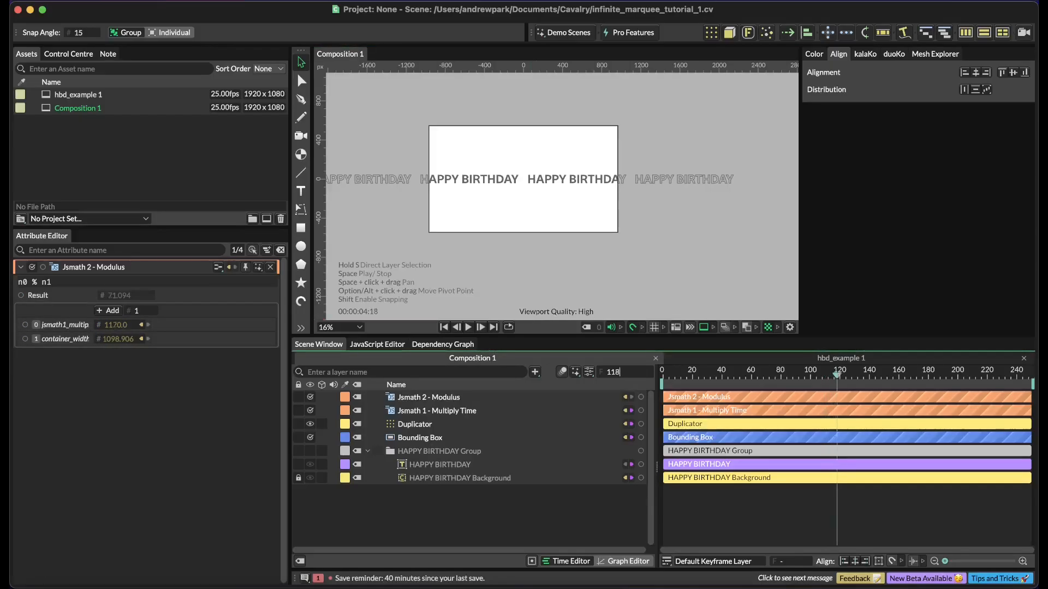
key("Up")
key("Up")
key("Up")
key("Up")
key("Up")
key("Up")
key("Up")
key("Up")
key("Up")
key("Up")
key("Up")
key("Up")
key("Up")
key("Up")
key("Up")
key("Up")
key("Up")
key("Up")
key("Up")
key("Up")
key("Up")
key("Up")
key("Up")
key("Up")
key("Up")
key("Up")
key("Up")
key("Up")
key("Up")
key("Up")
key("Up")
key("Up")
key("Up")
key("Up")
key("Up")
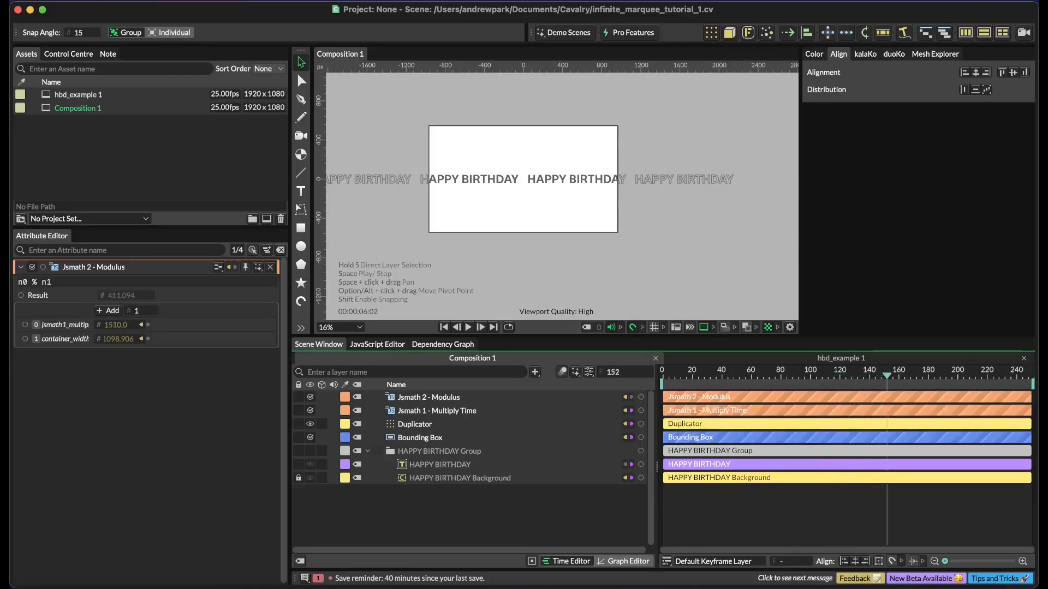
key("super+Tab")
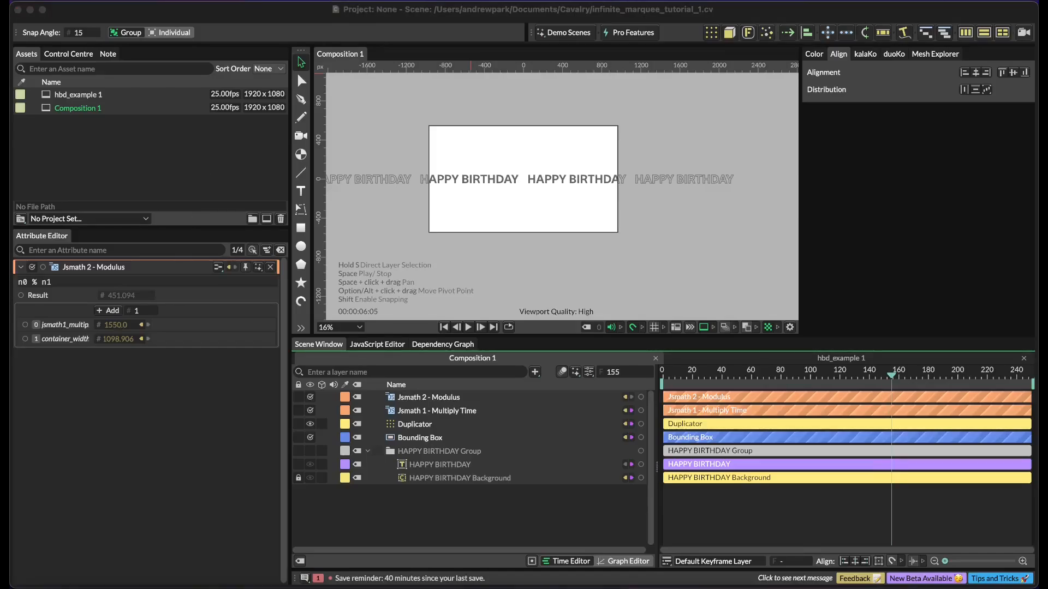
left_click(204, 433)
- Connect Jsmath 2 - Modulus to the X value of the Duplicator's Shape Position
left_click(521, 421)
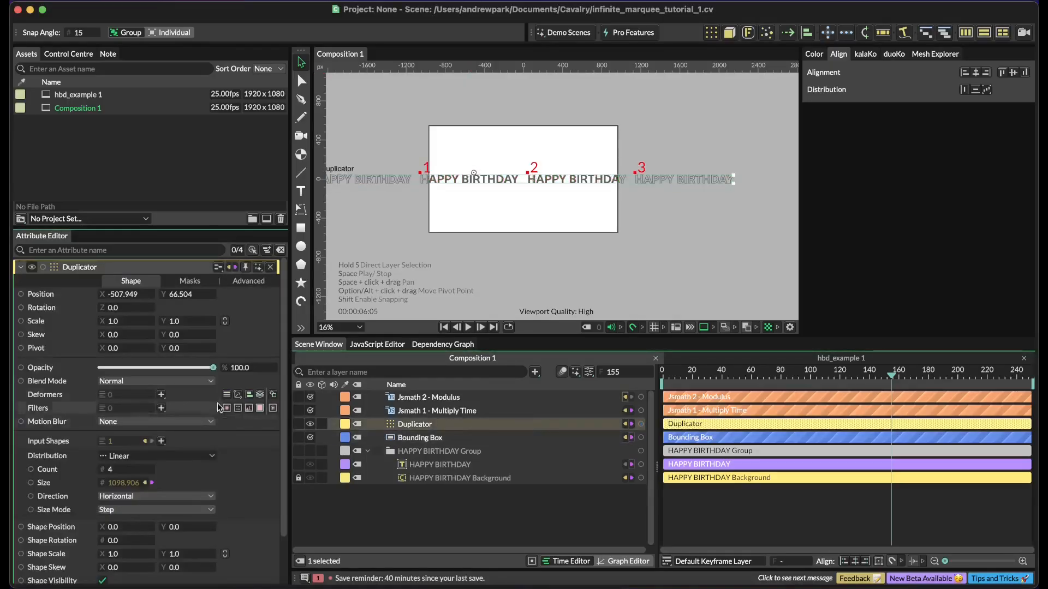
scroll(234, 377, "down", 3)
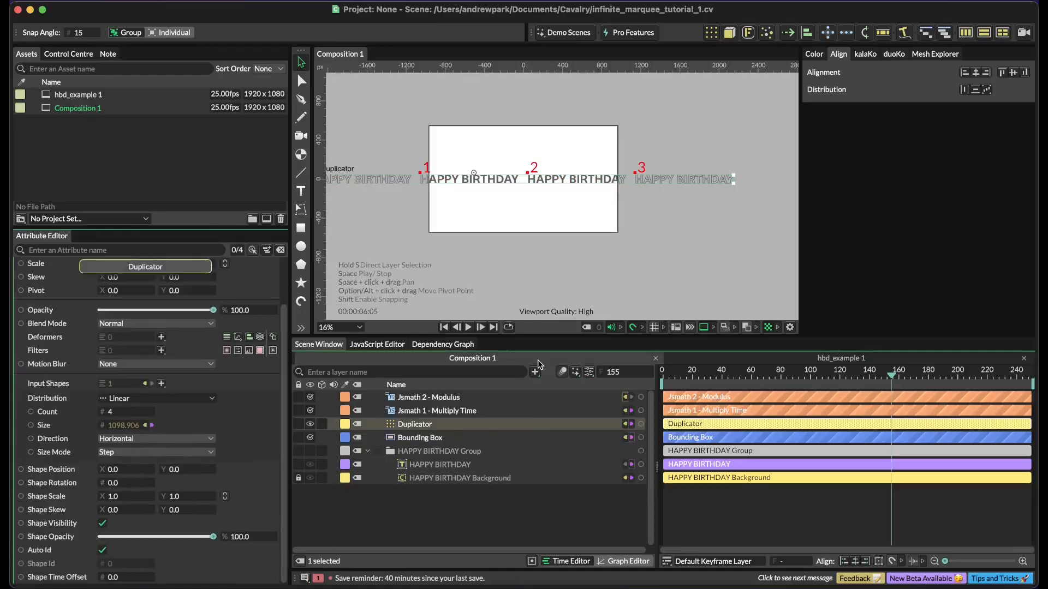
left_click(601, 392)
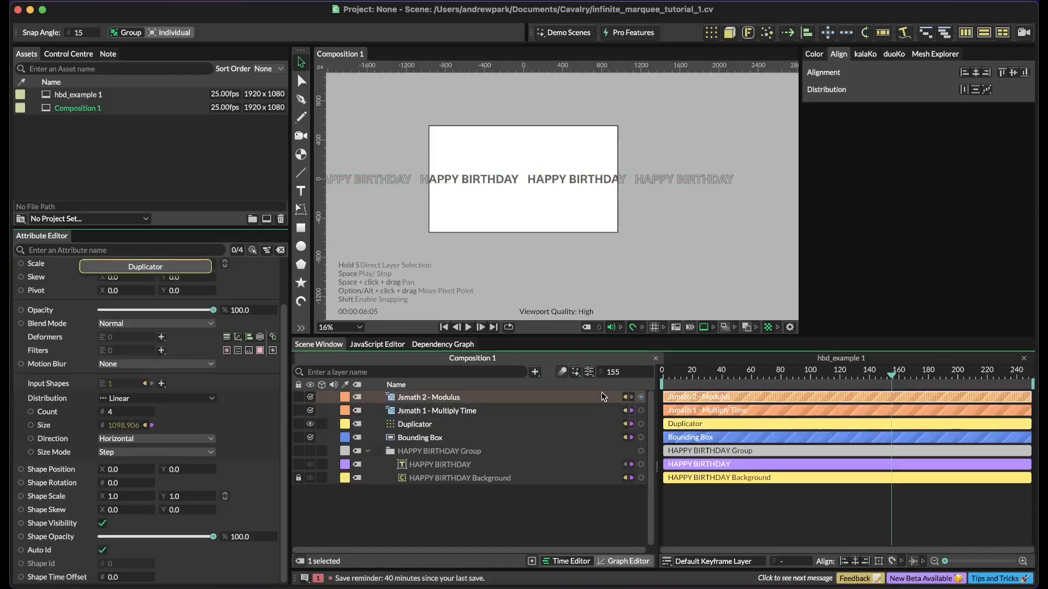
left_click(527, 425)
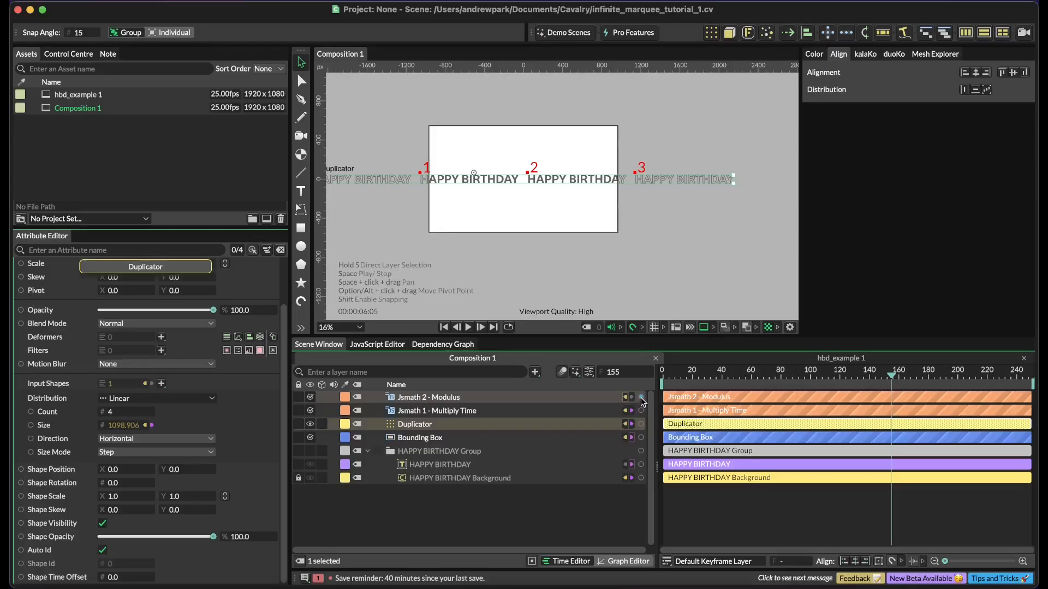
left_click_drag(641, 397, 126, 470)
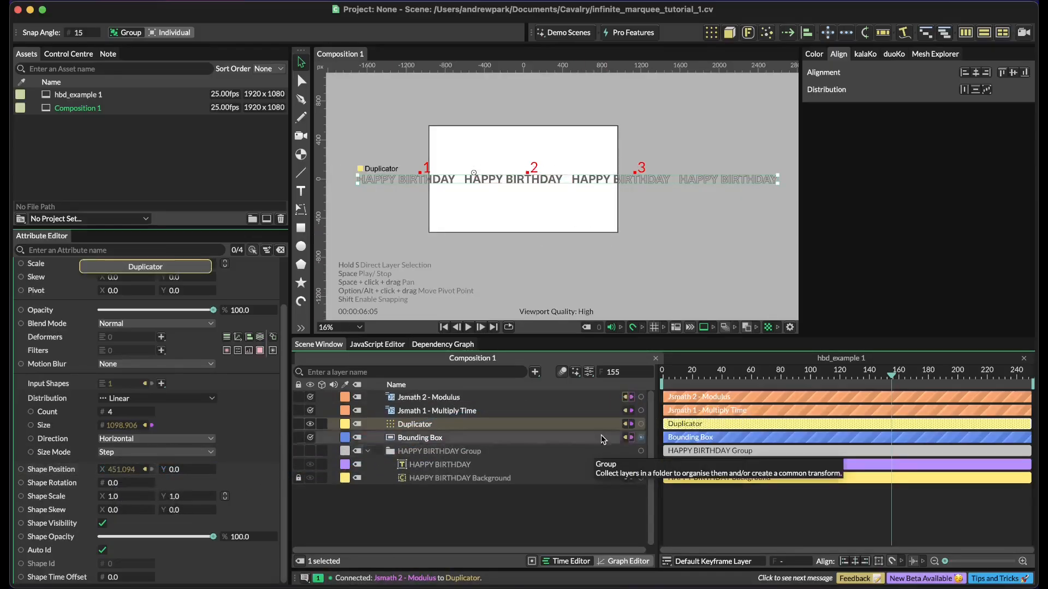
- Scrub the timeline between frame 0 and about frame 119, and play the animation from frame 0 to examine the marquee loop
left_click_drag(893, 377, 662, 376)
left_click(644, 272)
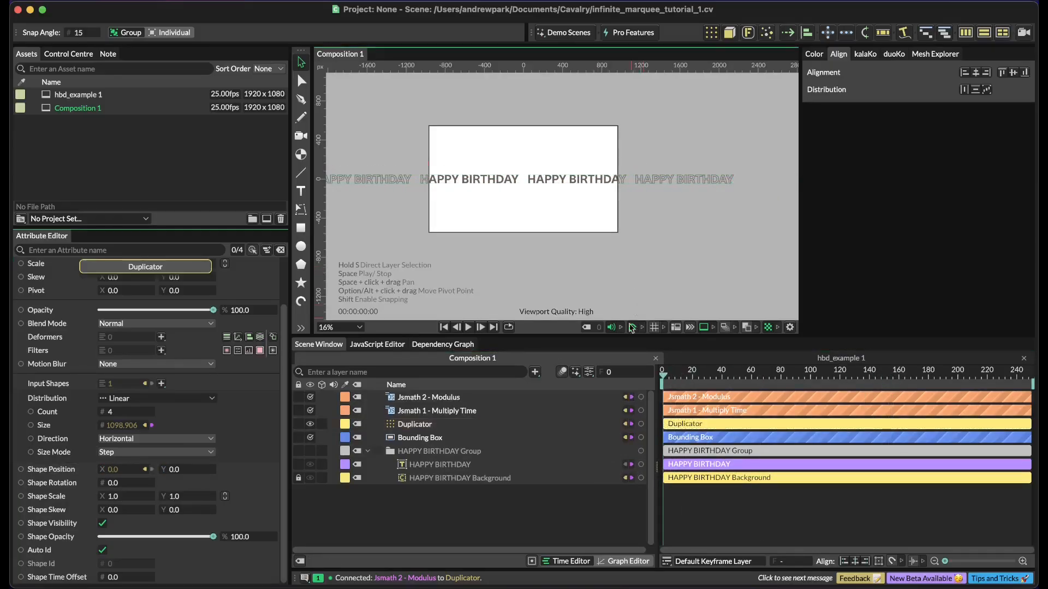
left_click_drag(664, 377, 837, 377)
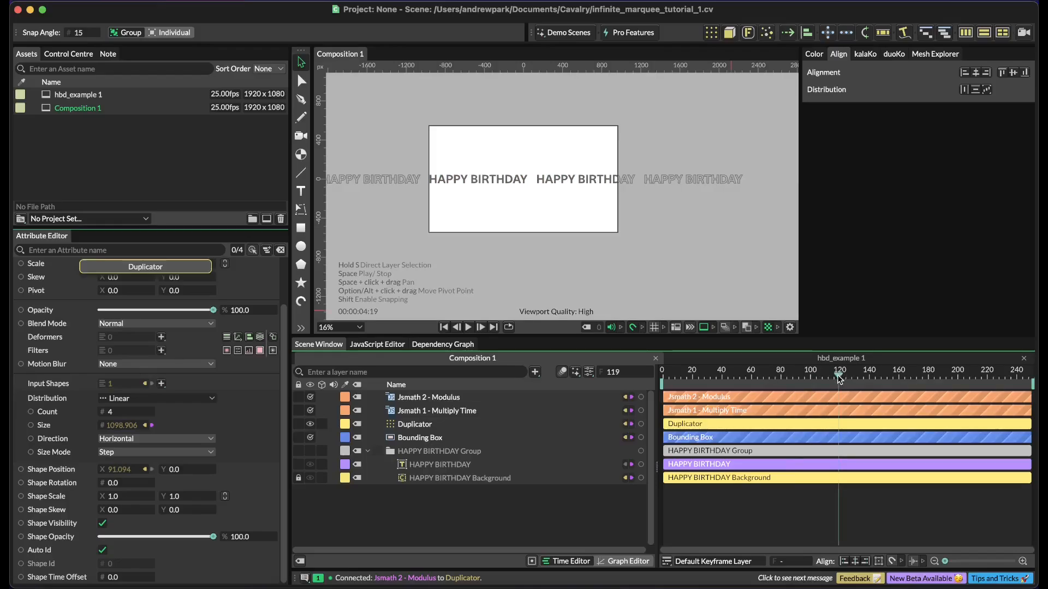
left_click_drag(838, 379, 617, 362)
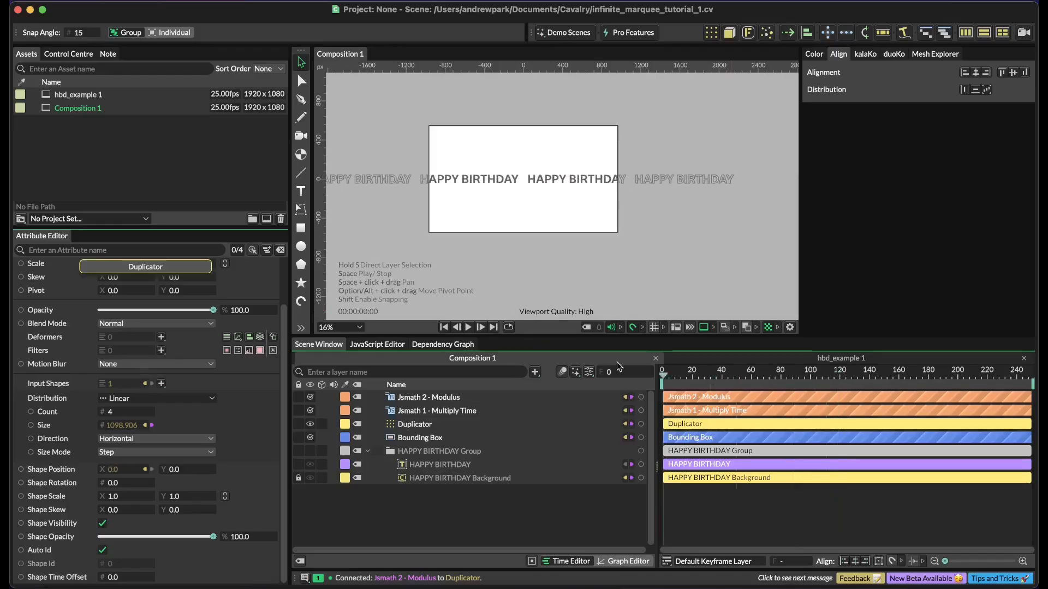
left_click(469, 327)
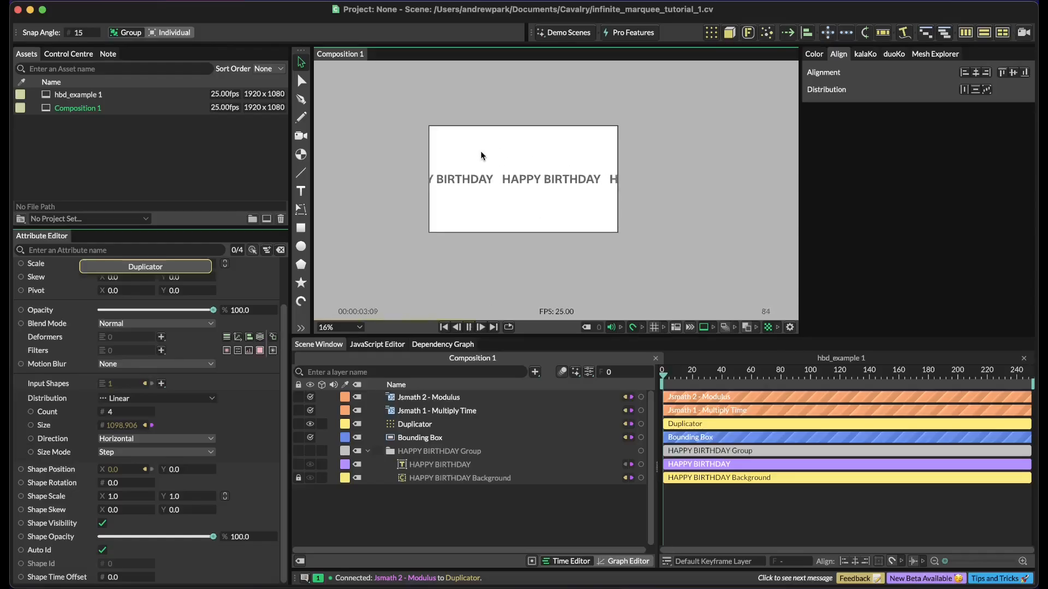
left_click(469, 327)
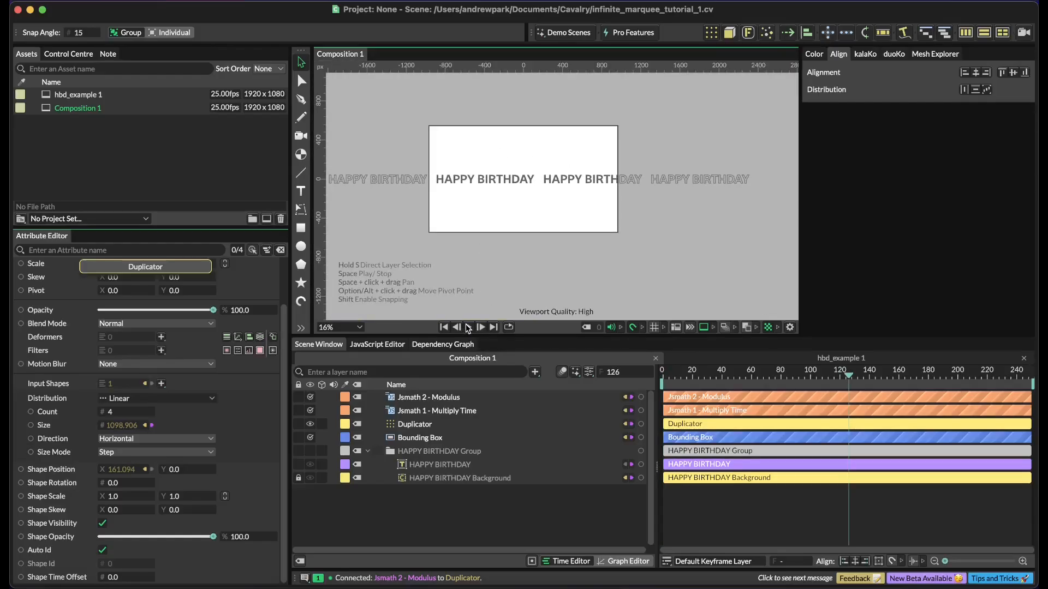
- Disconnect Jsmath 2 - Modulus from the X value of the Duplicator's Shape Position
scroll(623, 206, "down", 2)
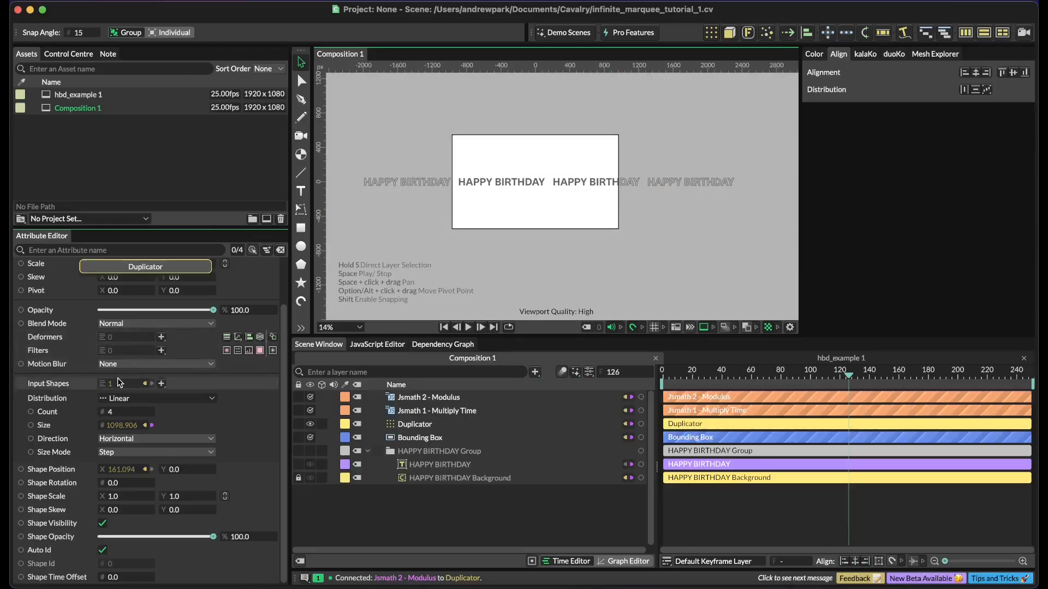
left_click(145, 470)
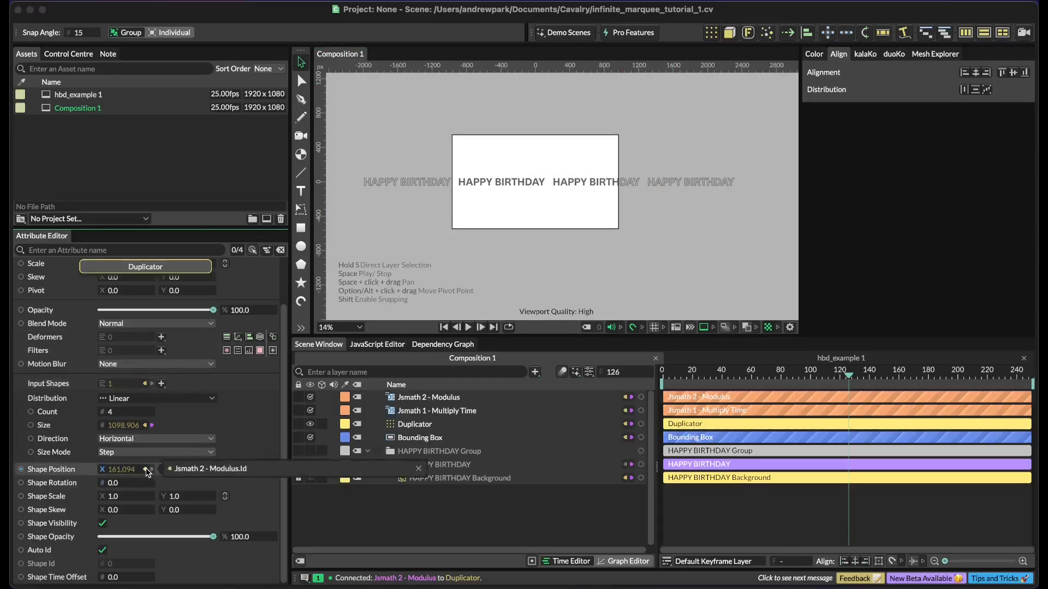
left_click(410, 469)
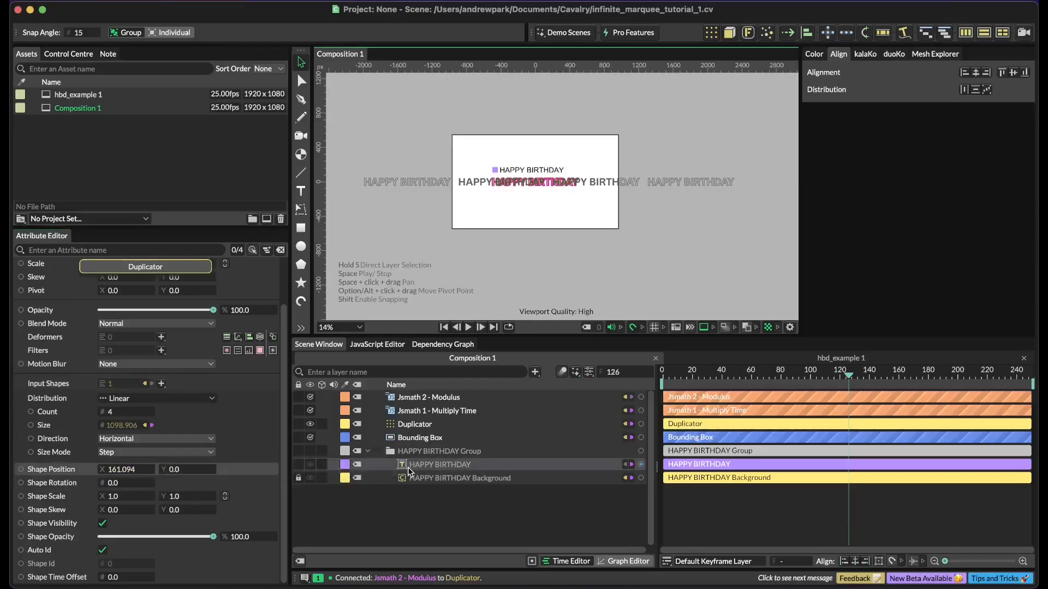
- Add a new Jsmath layer to the composition and rename it "Jsmath 3 - starting x position"
left_click(446, 426)
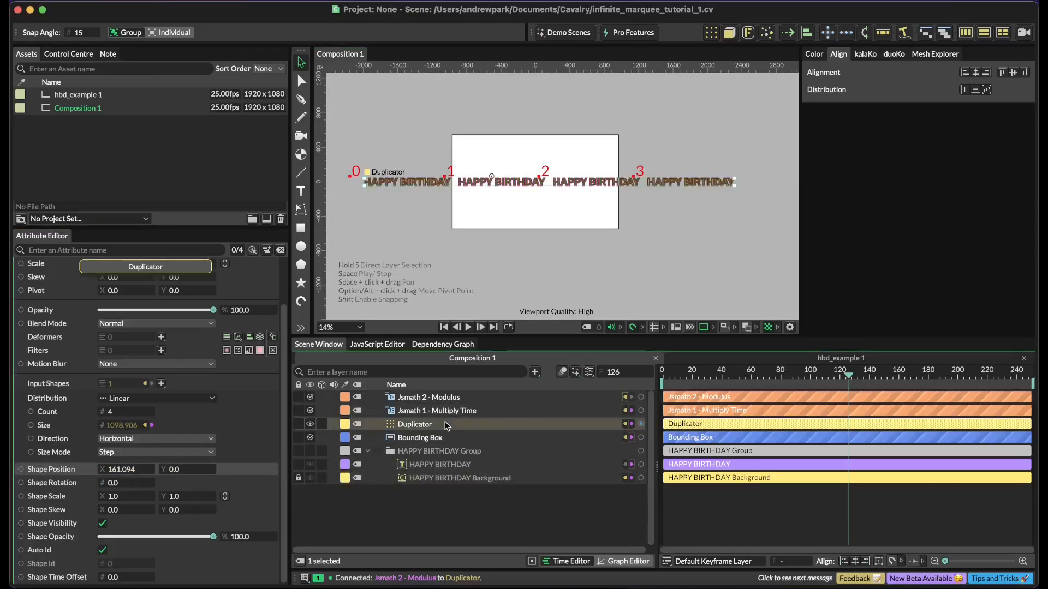
left_click(466, 519)
key("super+period")
type("j")
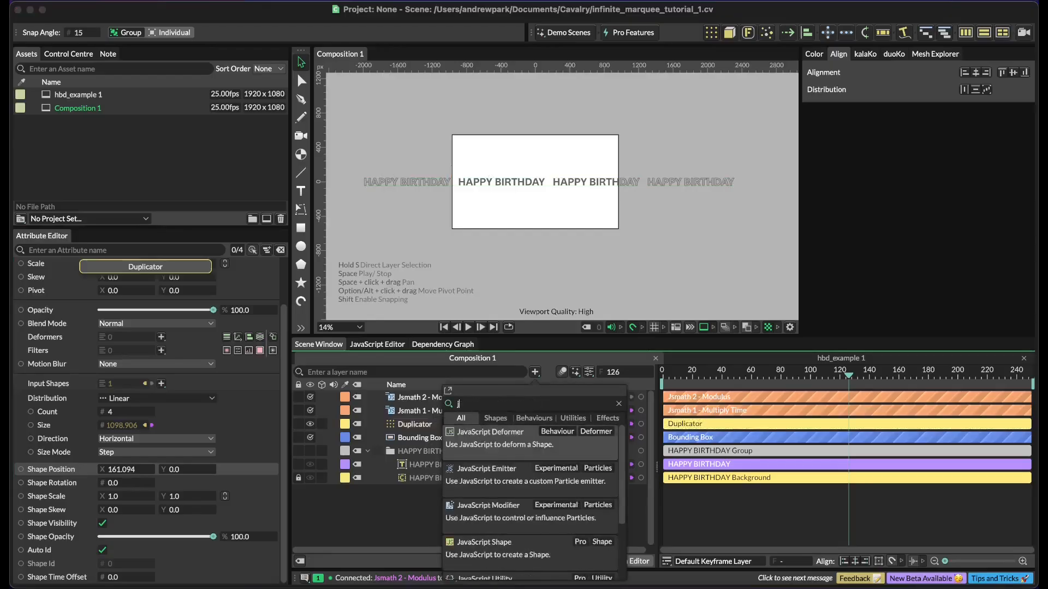
type("smath")
key("Return")
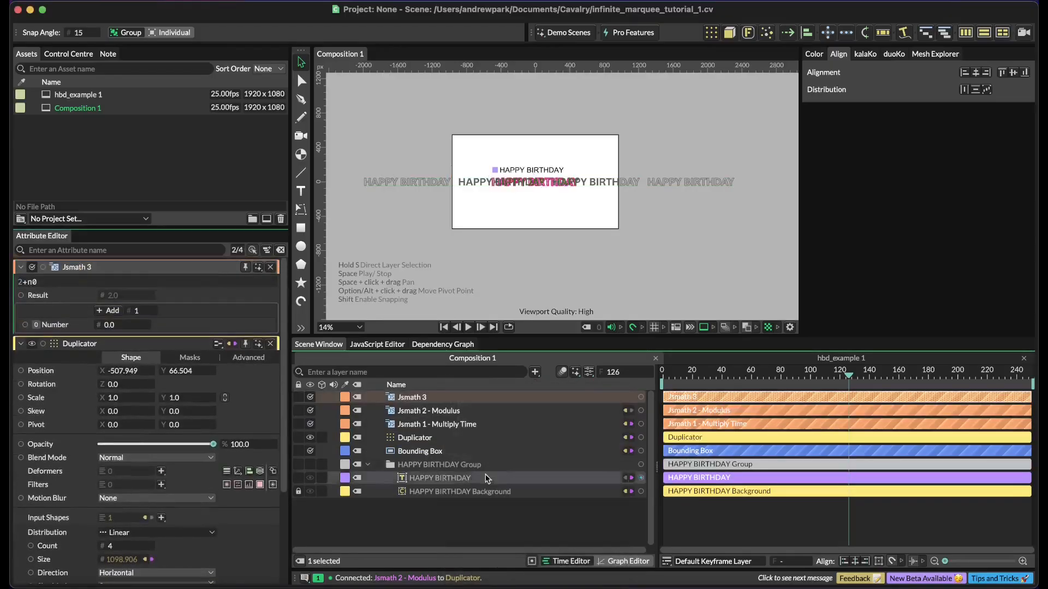
double_click(425, 397)
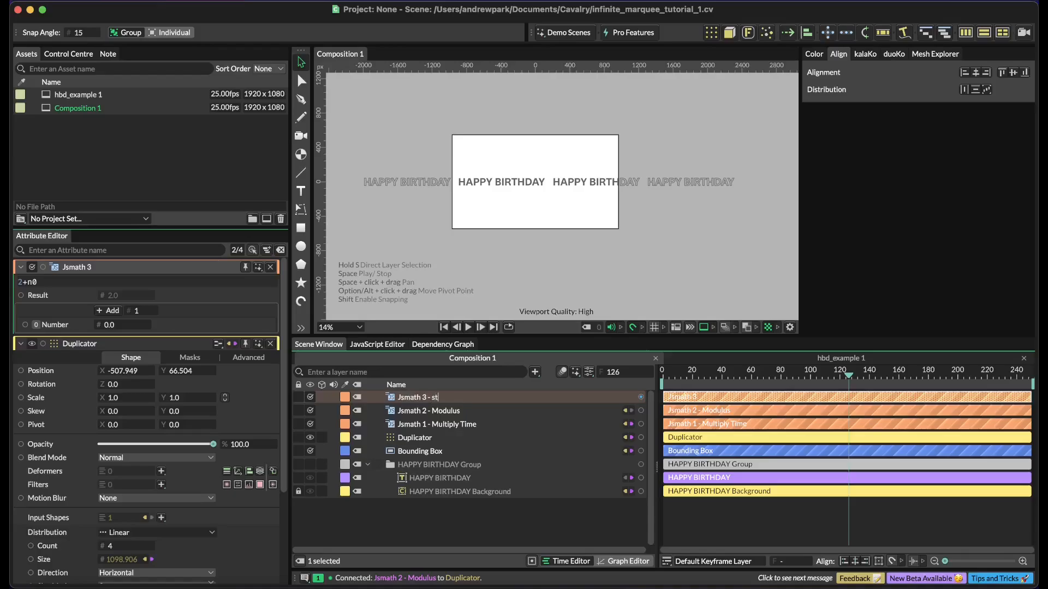
type("ing x position")
key("Return")
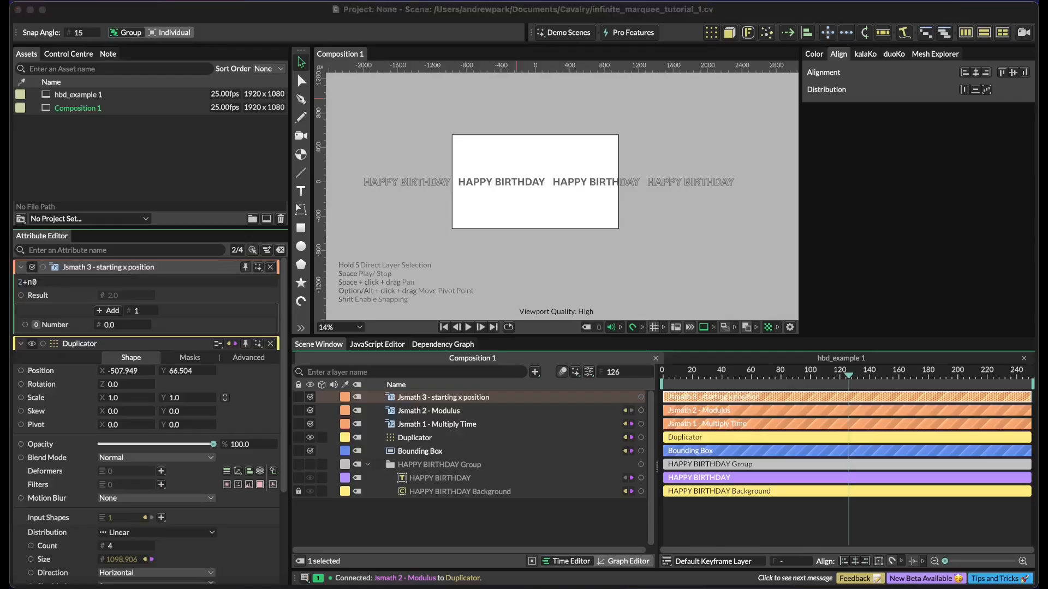
- Set the expression of Jsmath 3 - starting x position to n0 - n1 / 2
left_click(125, 431)
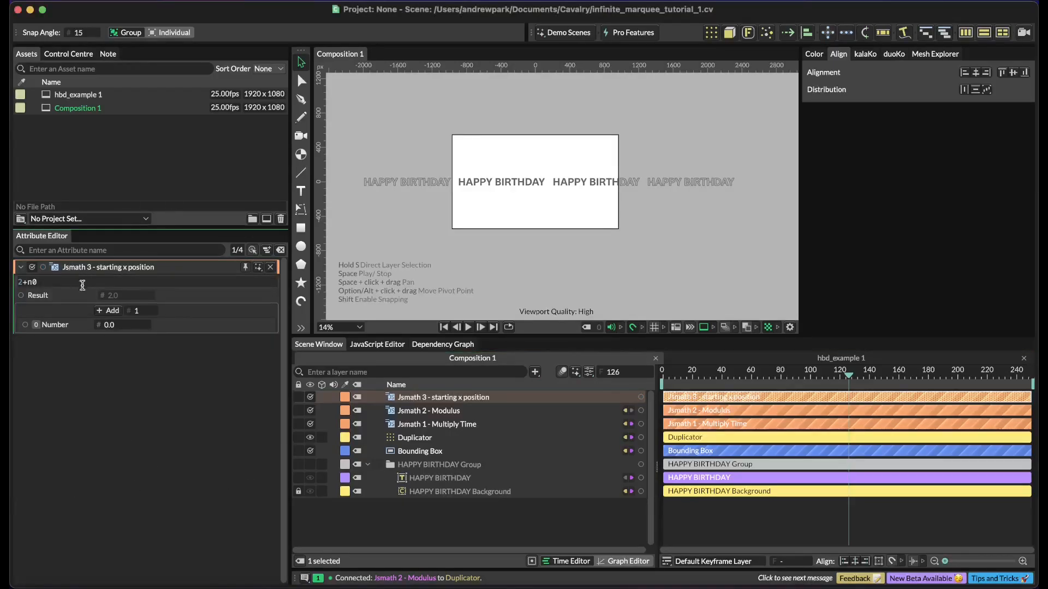
double_click(92, 278)
type("n0")
- Rename the first number input of Jsmath 3 to jsmath2_modulus and connect Jsmath 2 - Modulus to it
left_click(64, 326)
right_click(64, 325)
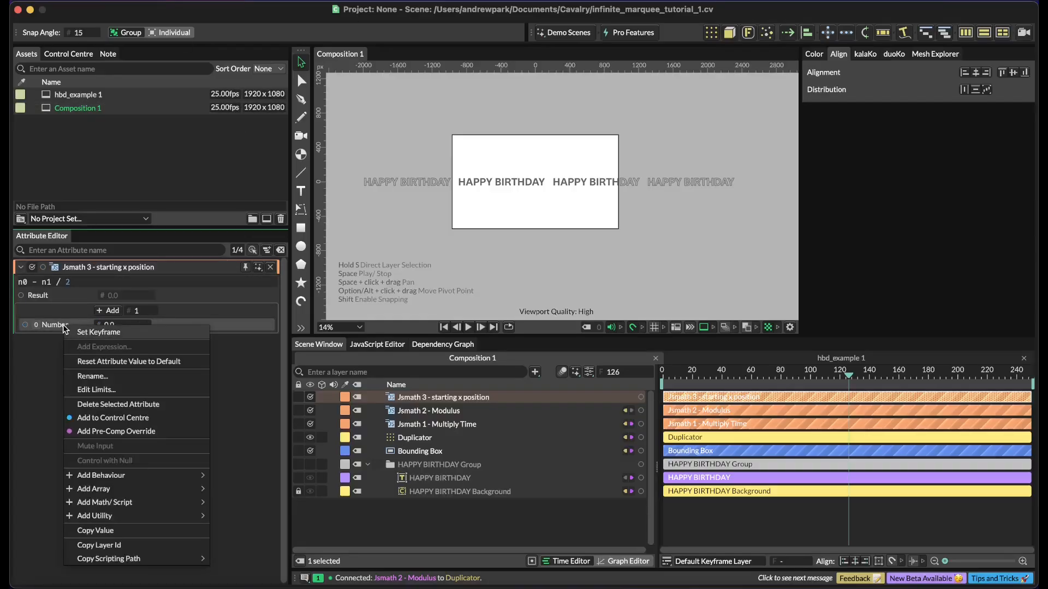
mouse_move(131, 469)
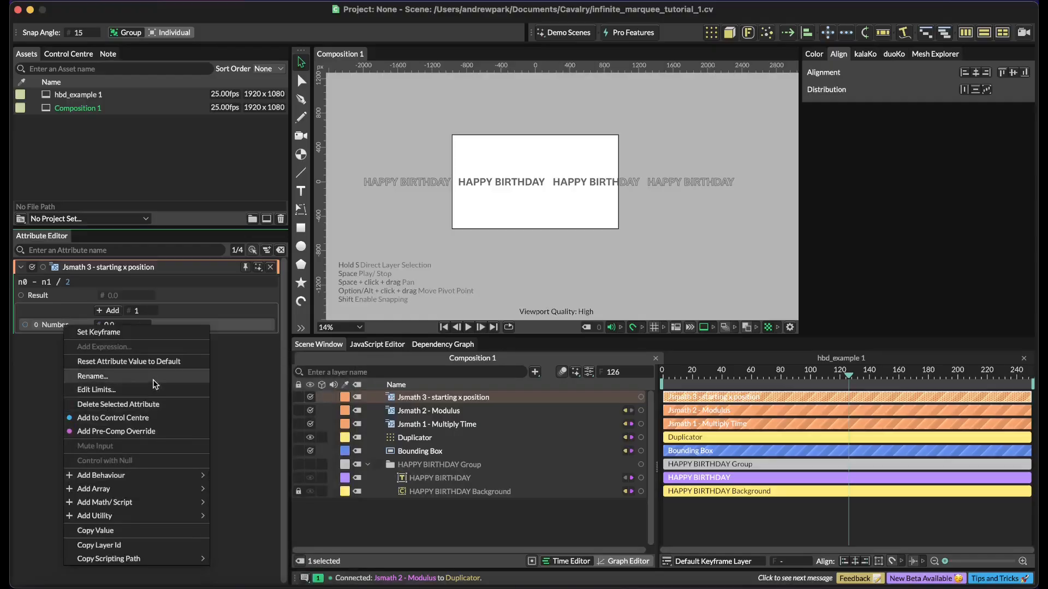
left_click(154, 376)
type("jsmath")
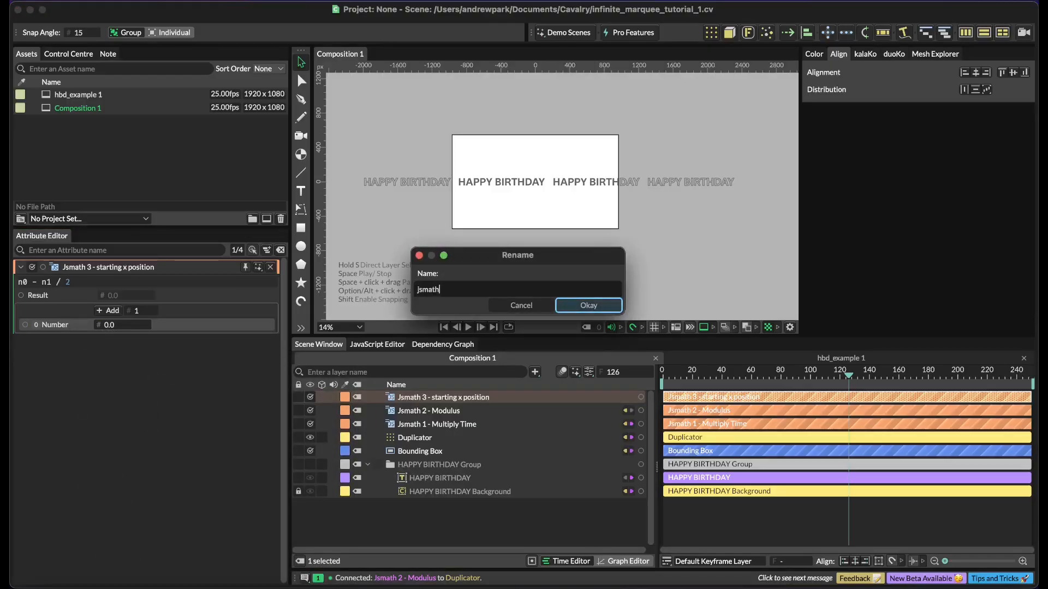
type("2_modulus")
key("Return")
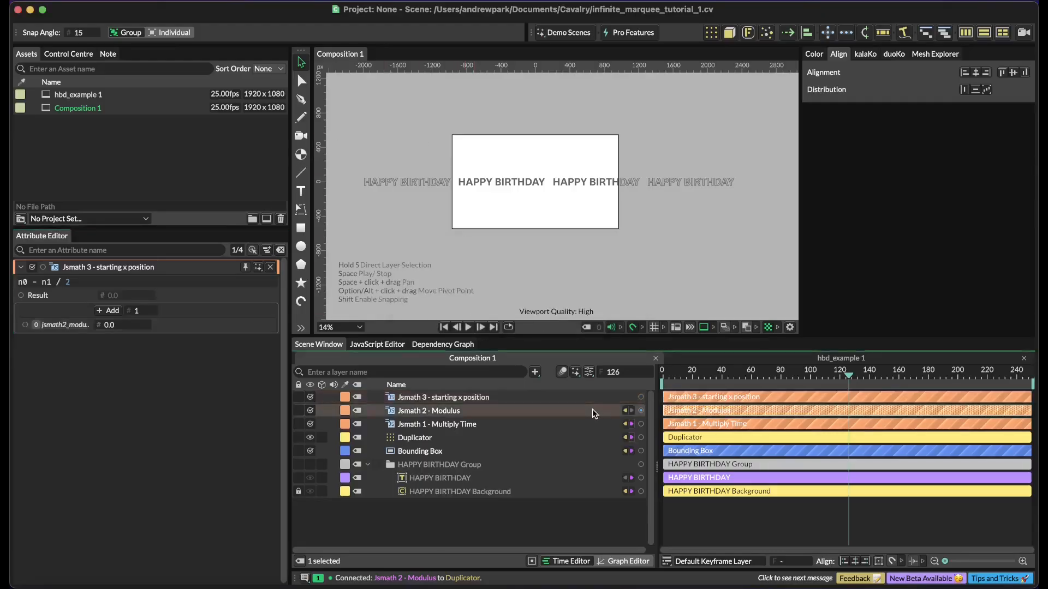
left_click_drag(640, 410, 141, 327)
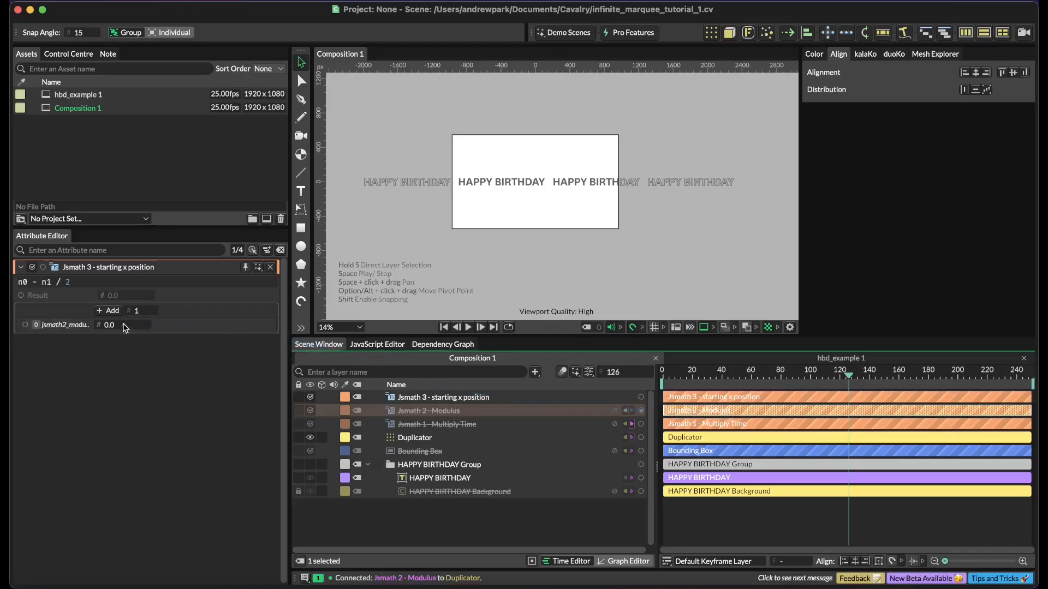
- Add a second number input to Jsmath 3 - starting x position and rename it shape_size
left_click(112, 310)
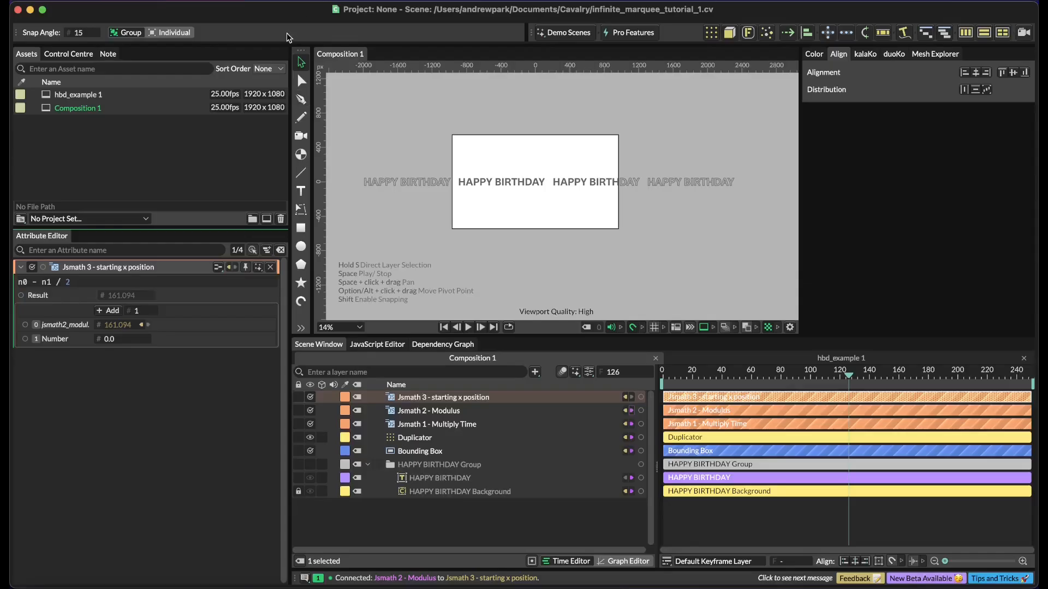
right_click(55, 339)
left_click(30, 362)
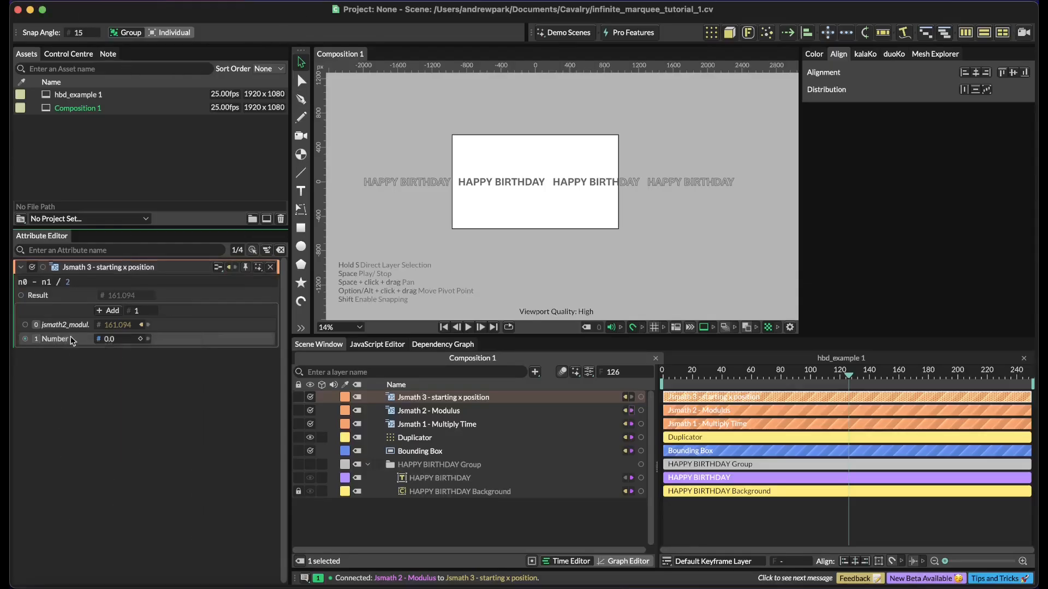
right_click(60, 338)
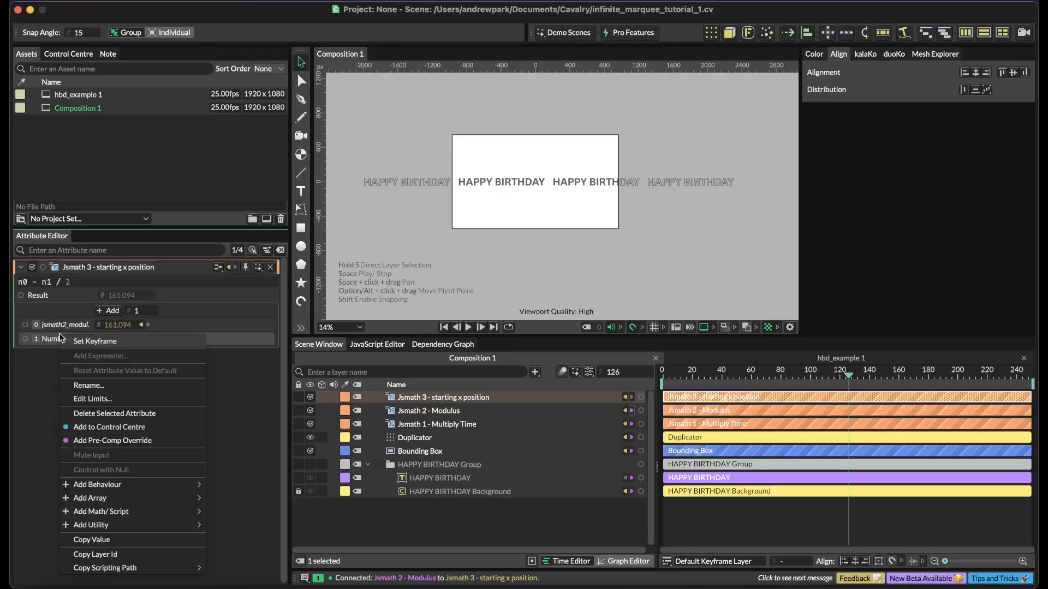
left_click(96, 388)
type("shape_size")
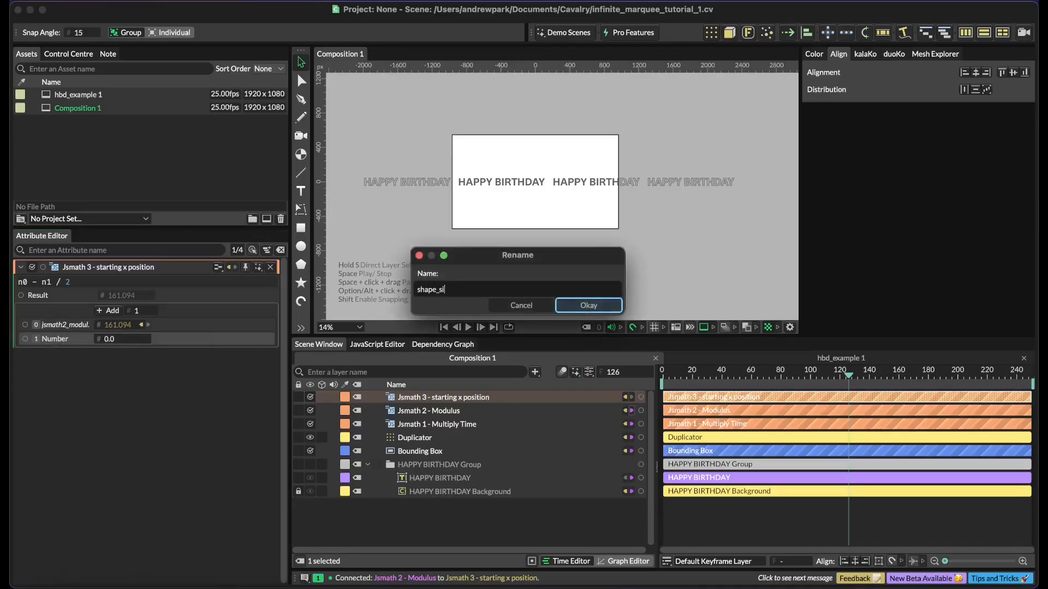
key("Return")
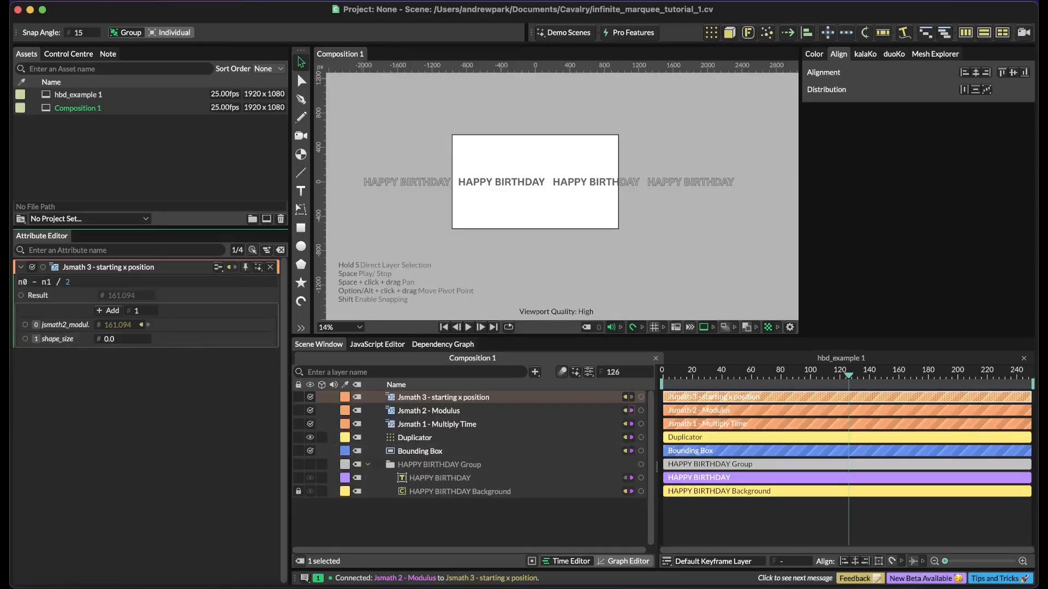
- Connect the Duplicator's Linear distribution Size to the shape_size input of Jsmath 3 - starting x position
left_click(406, 437)
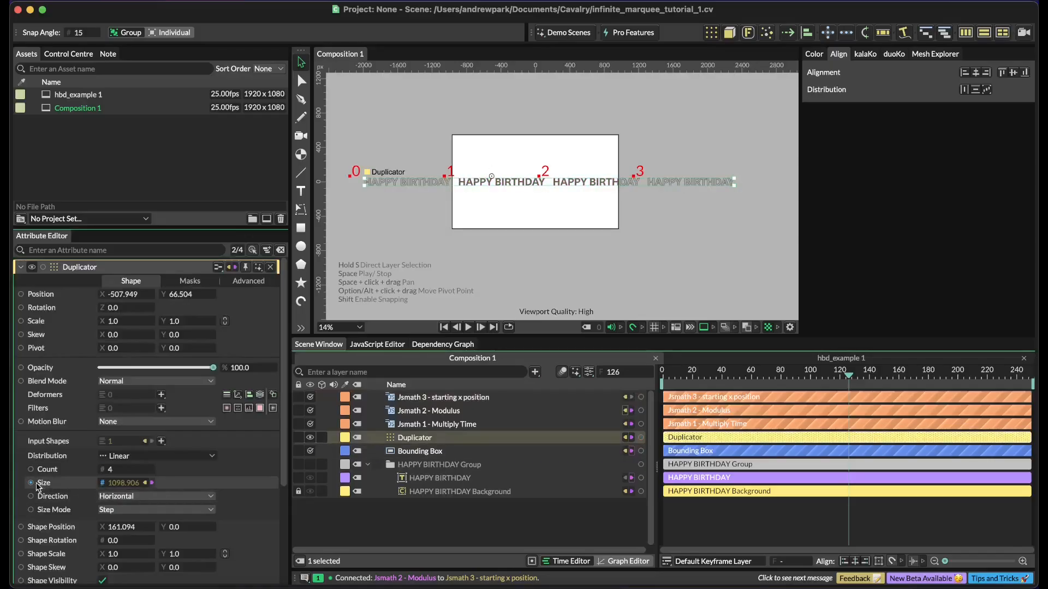
left_click_drag(37, 484, 454, 404)
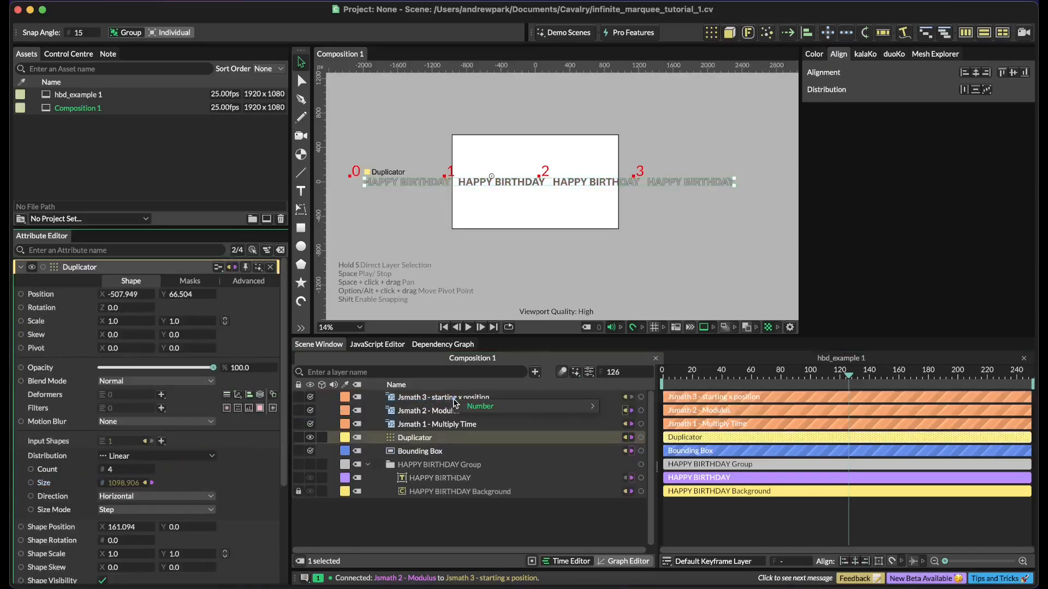
mouse_move(519, 410)
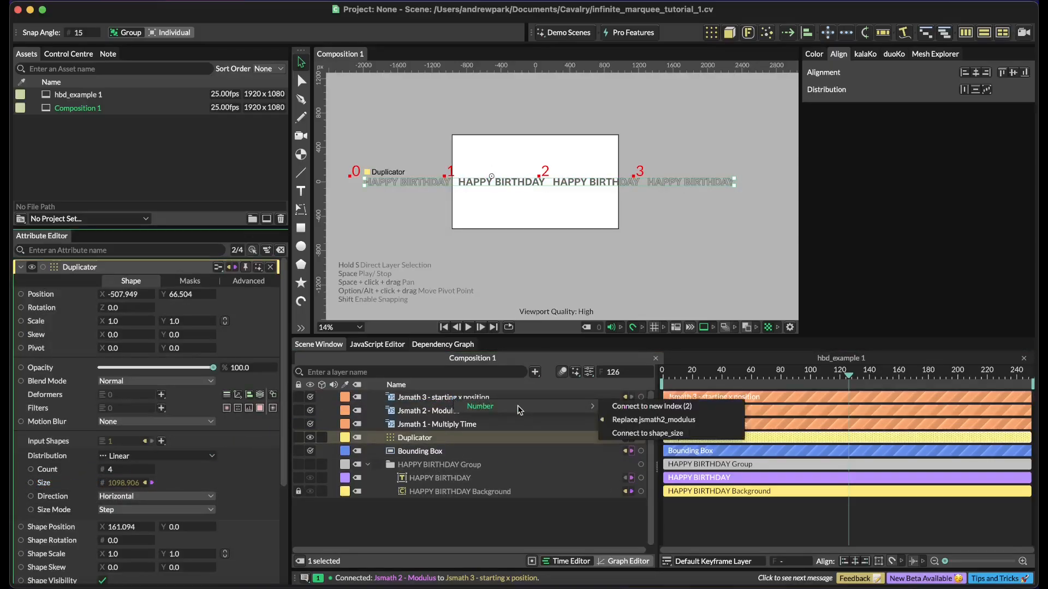
left_click(633, 432)
- Connect Jsmath 3 - starting x position to the X value of the Duplicator's Shape Position
left_click(413, 401)
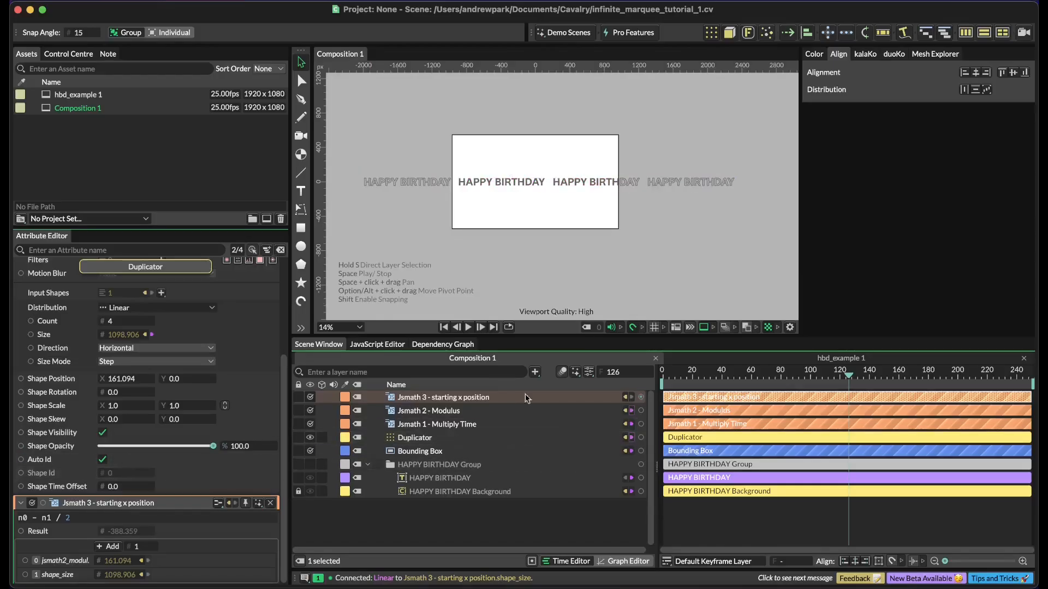
left_click(456, 438)
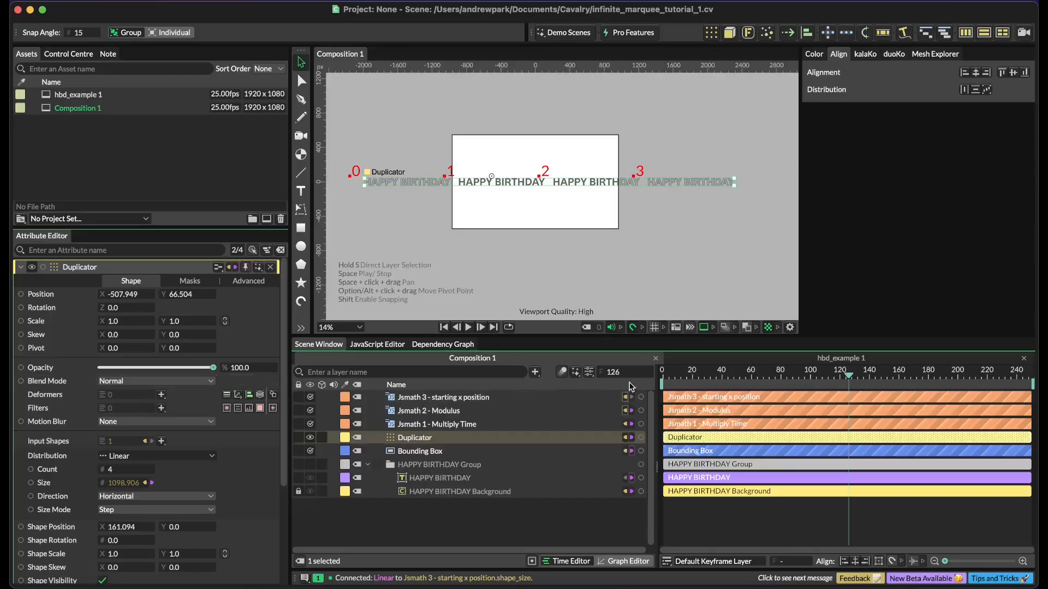
left_click_drag(642, 402, 136, 533)
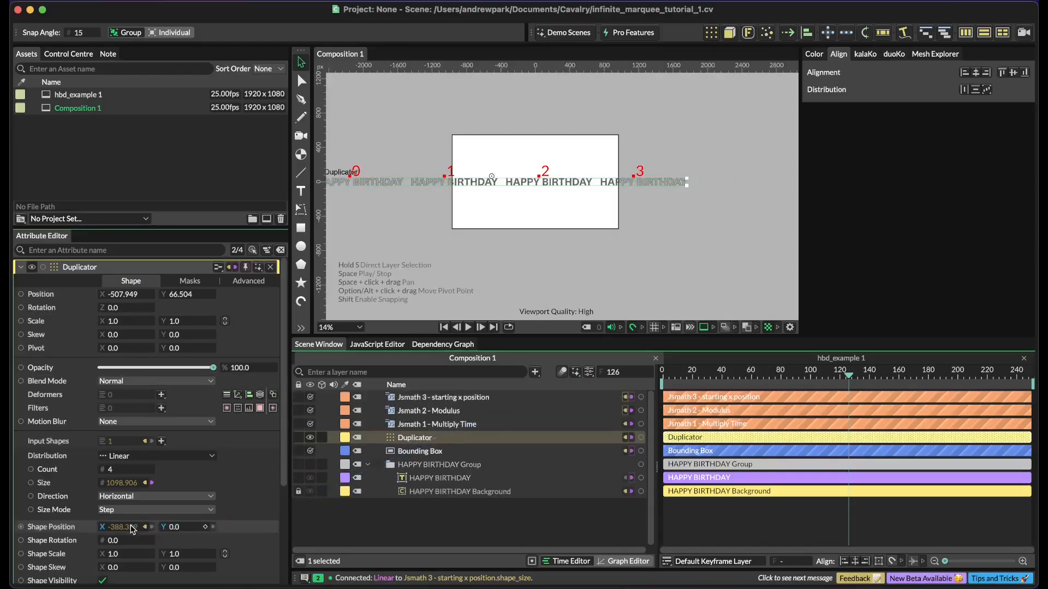
- Align the Duplicator to the horizontal centre of the composition
scroll(549, 246, "down", 1)
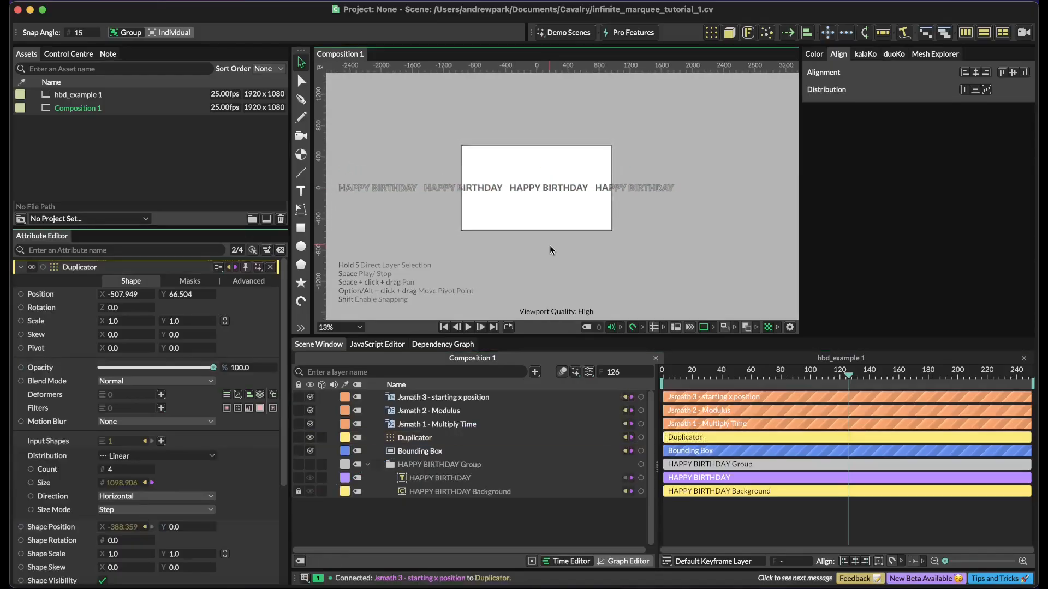
left_click(405, 192)
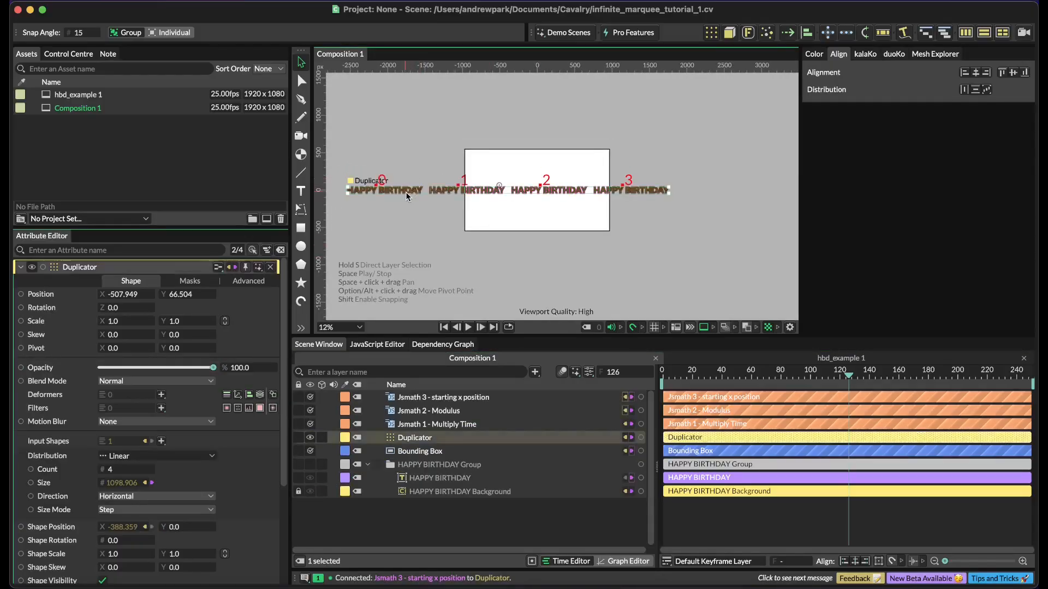
left_click(976, 73)
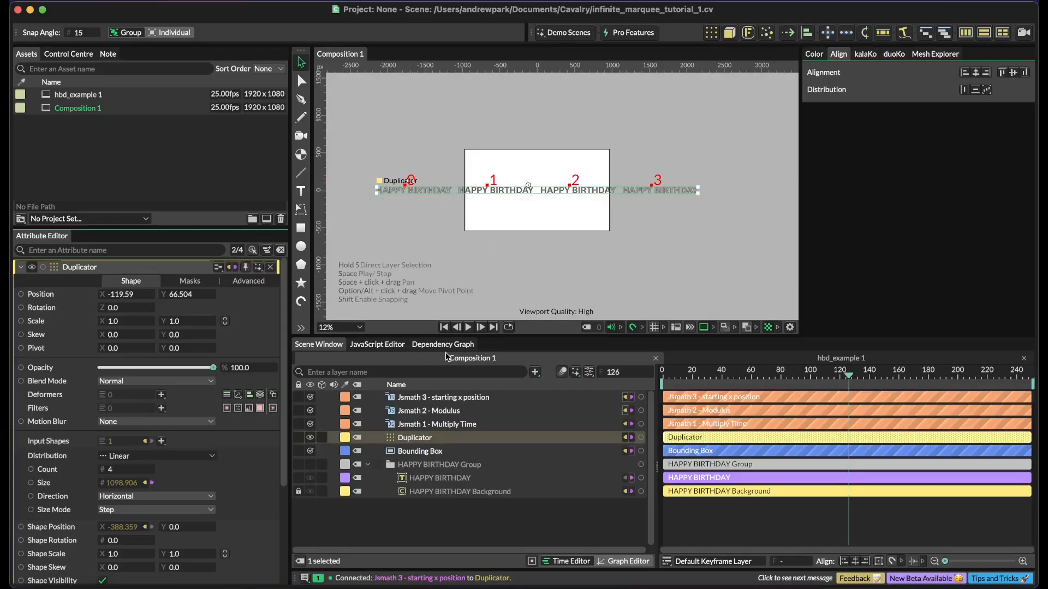
- Play the animation and scrub the timeline from frame 1 to frame 237 to examine how the marquee loops at the composition's end
left_click(468, 326)
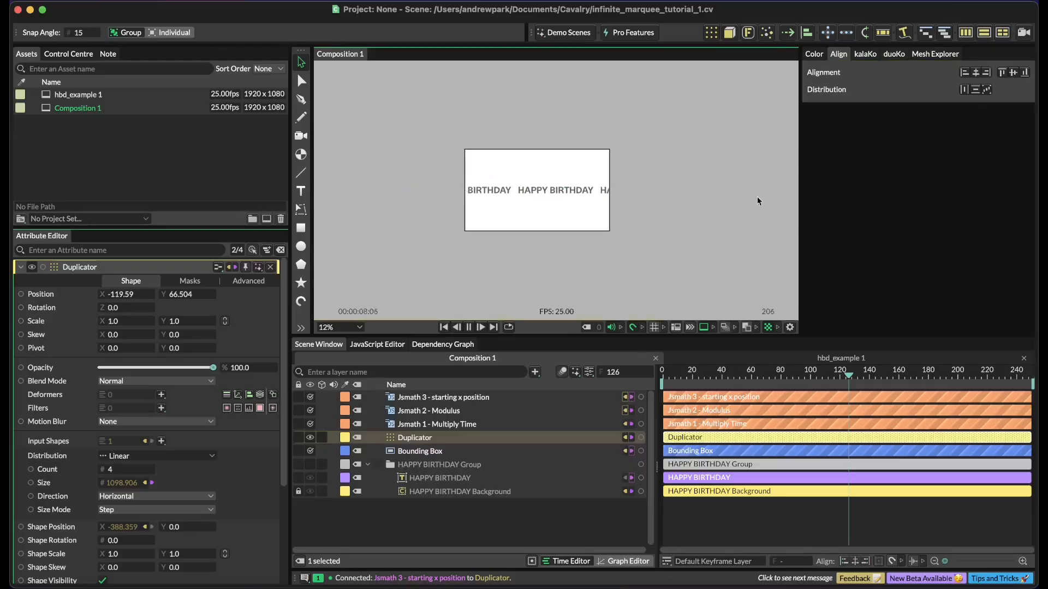
scroll(527, 170, "up", 1)
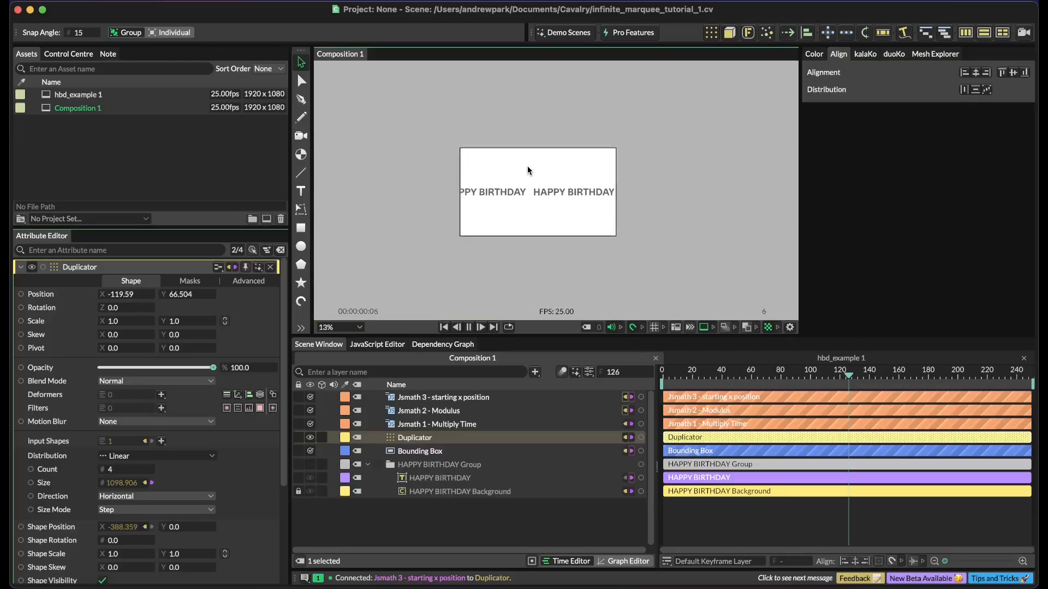
scroll(528, 170, "up", 1)
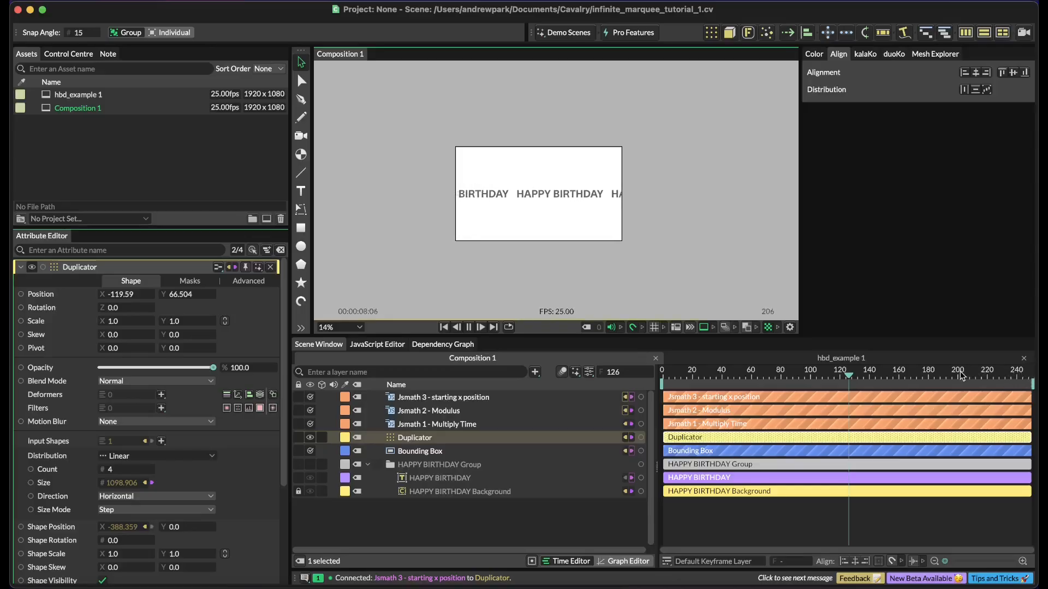
left_click(468, 327)
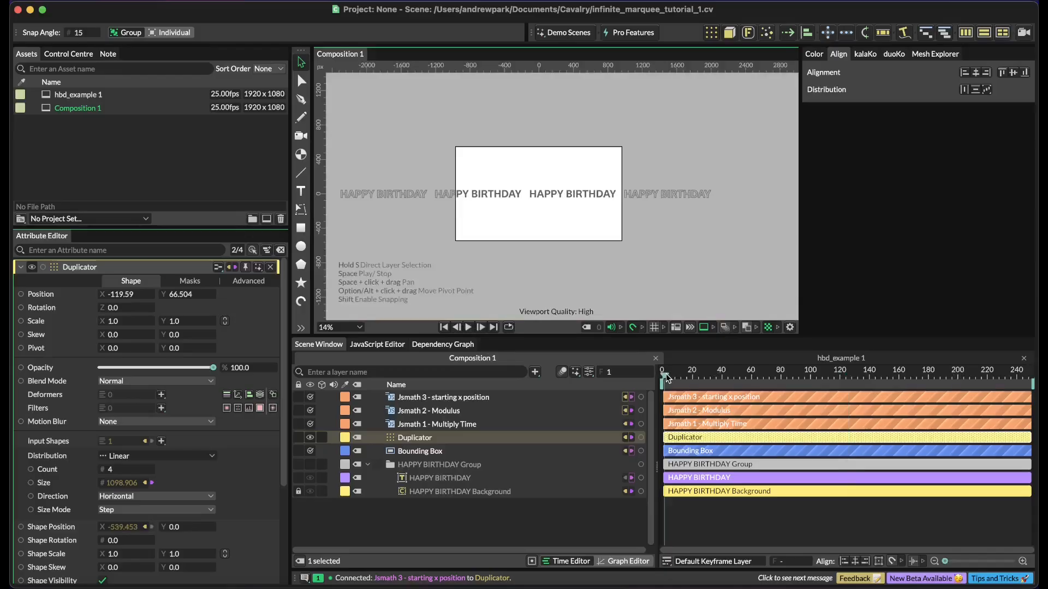
left_click_drag(667, 378, 1013, 398)
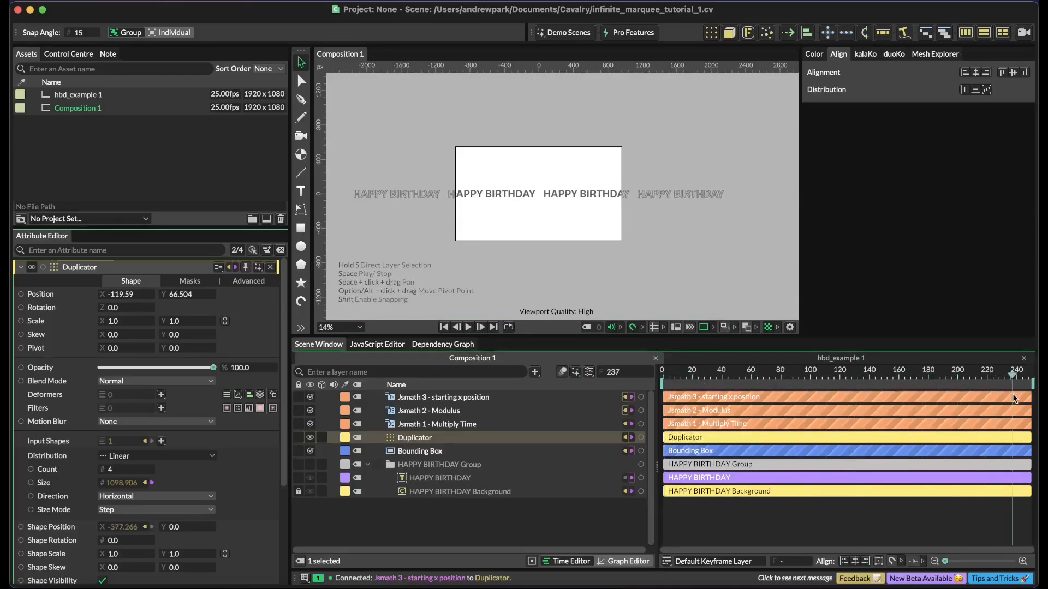
left_click(468, 326)
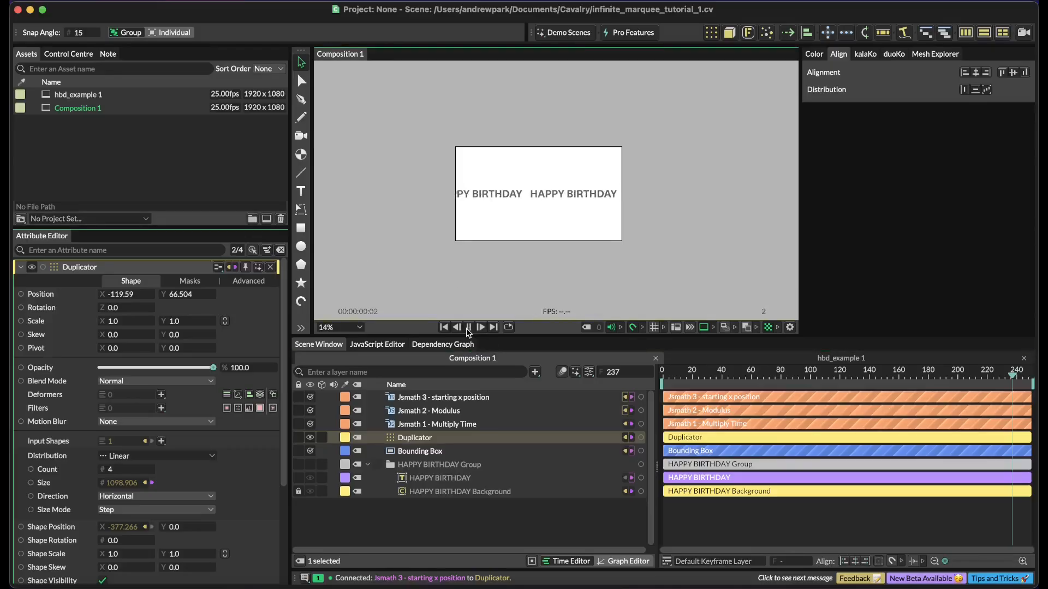
left_click(468, 327)
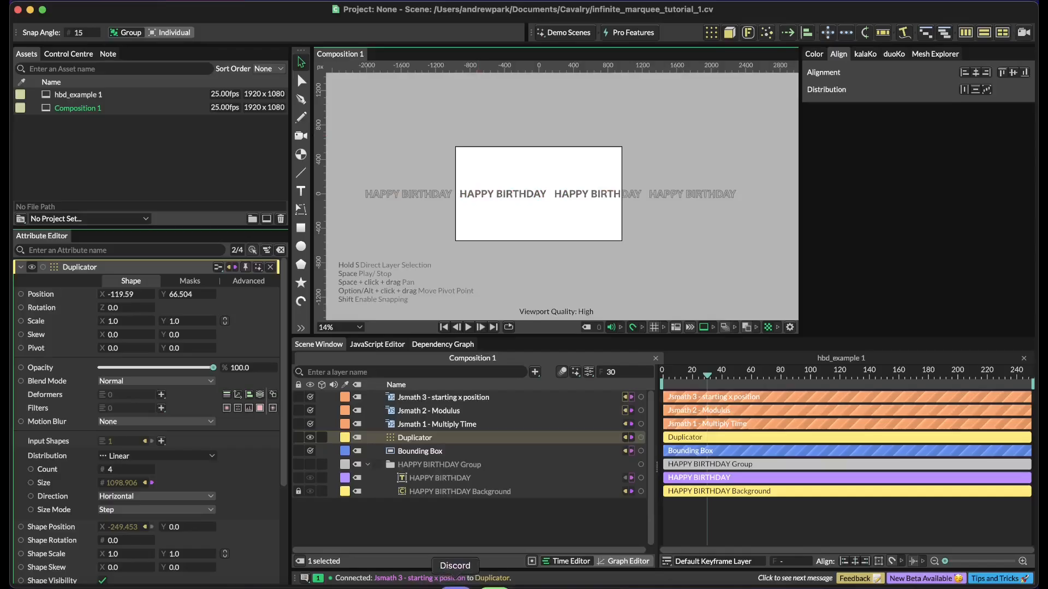
- Add a fourth Jsmath layer to the composition
left_click(525, 528)
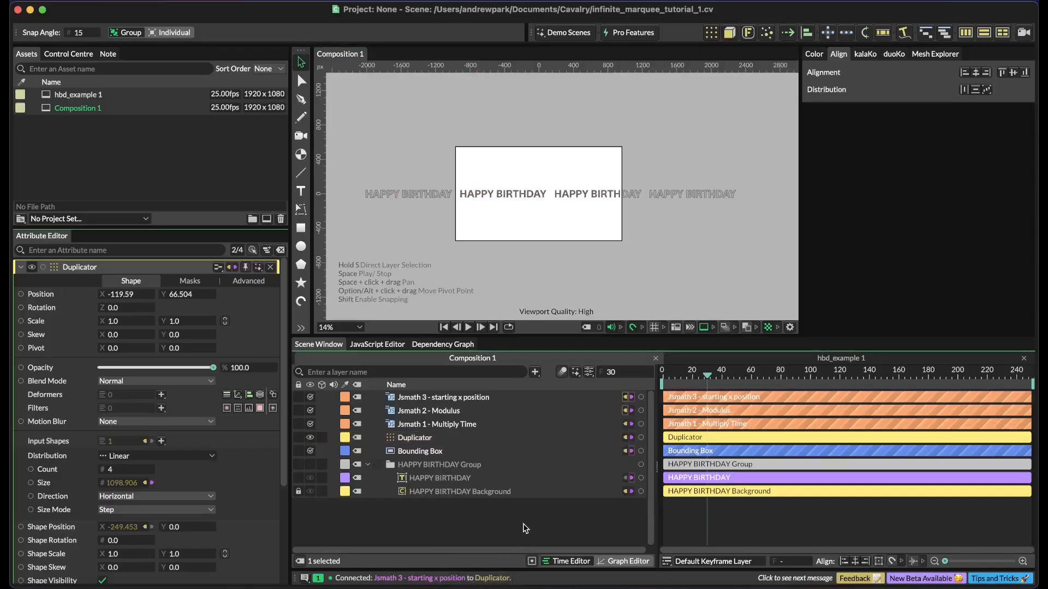
left_click(535, 371)
type("jsma")
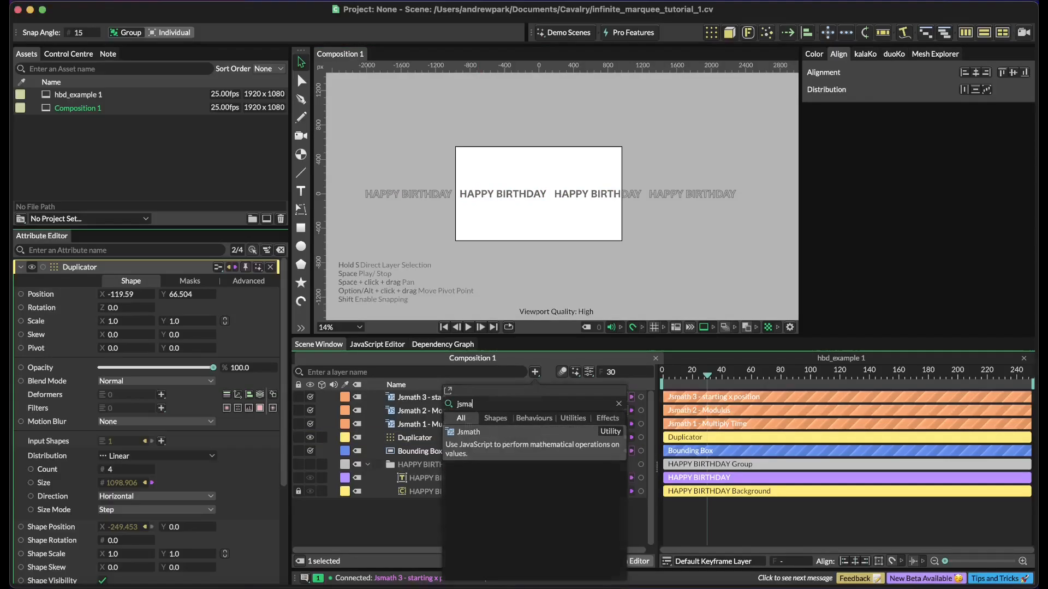
key("Return")
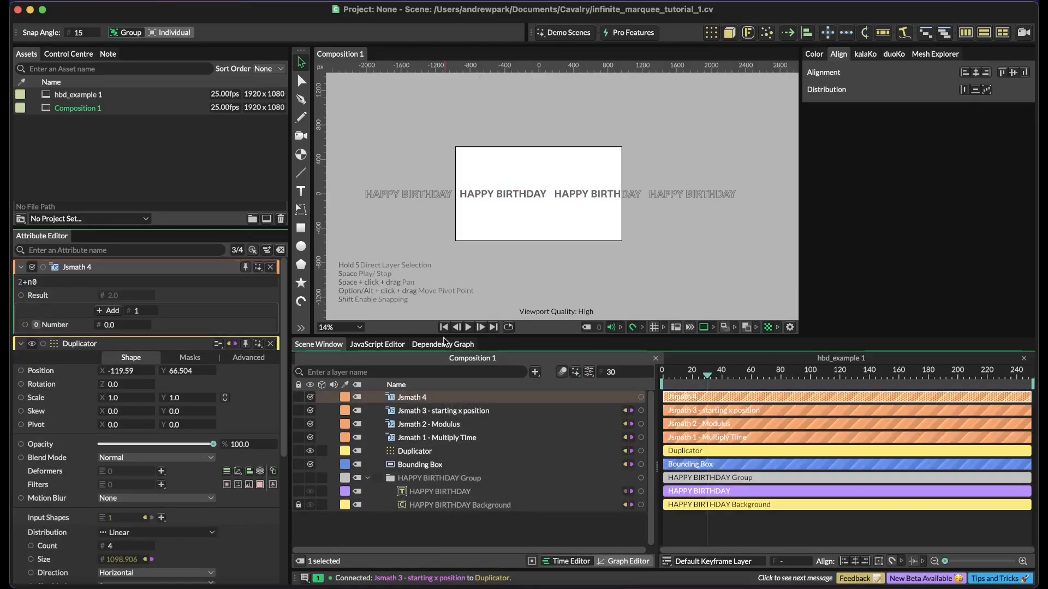
- Rename the fourth Jsmath layer as Jsmath 4 - composition time and connect it to the end value of Composition 1's Frame Range
double_click(417, 400)
key("super+z")
type("- composition time")
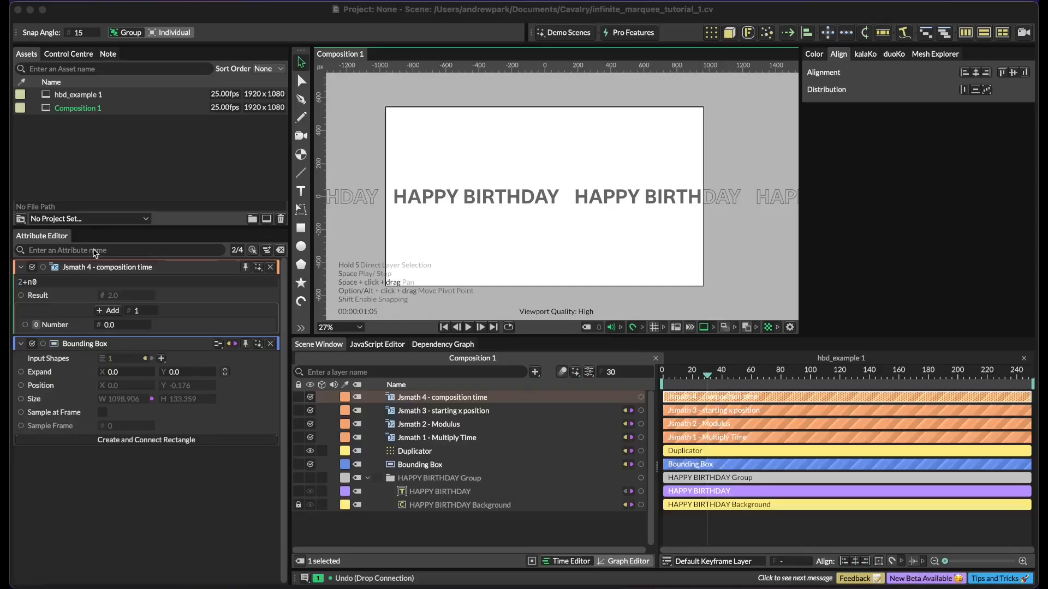
left_click(588, 373)
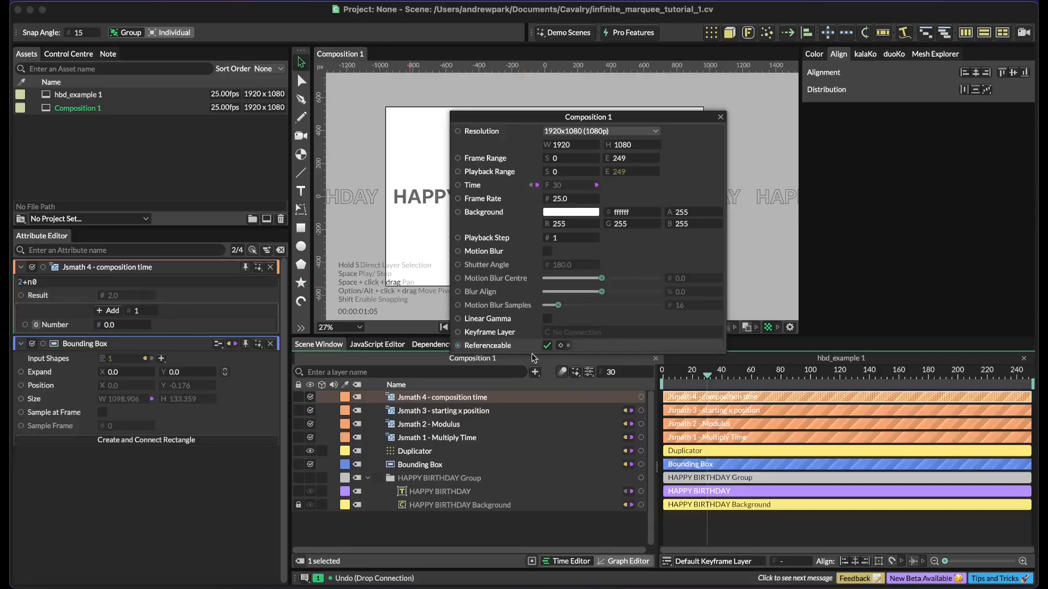
left_click_drag(640, 401, 633, 160)
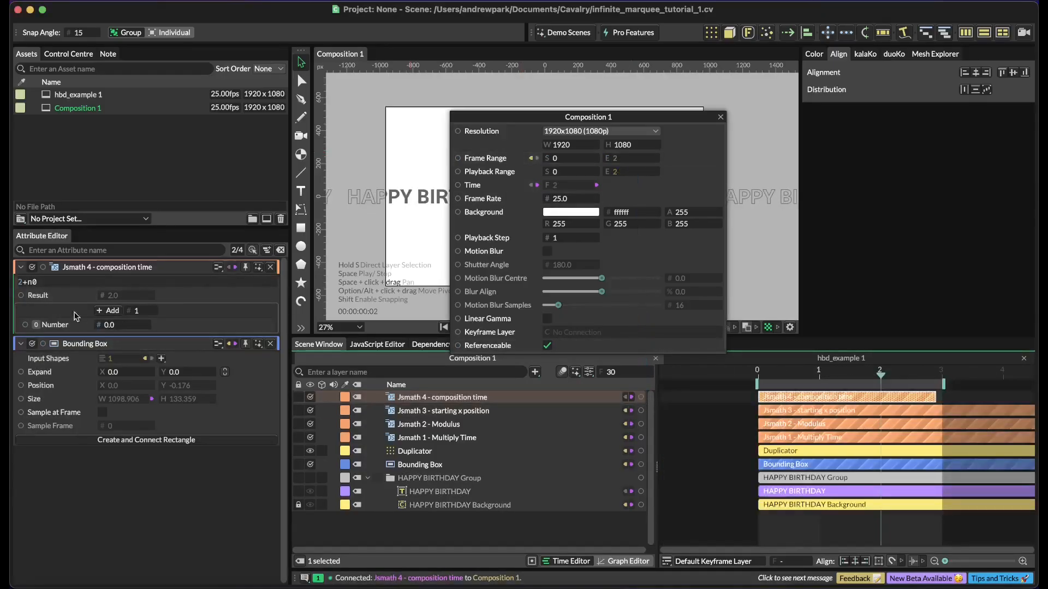
- Add two more number inputs to Jsmath 4 - composition time and rename input 0 as shape_size
double_click(114, 311)
left_click(97, 326)
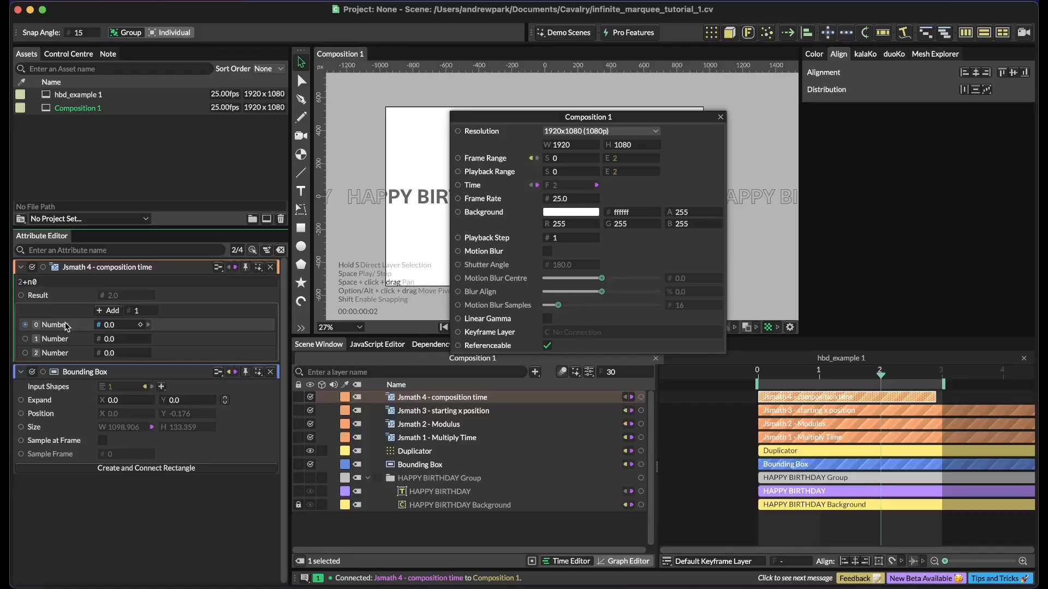
right_click(65, 326)
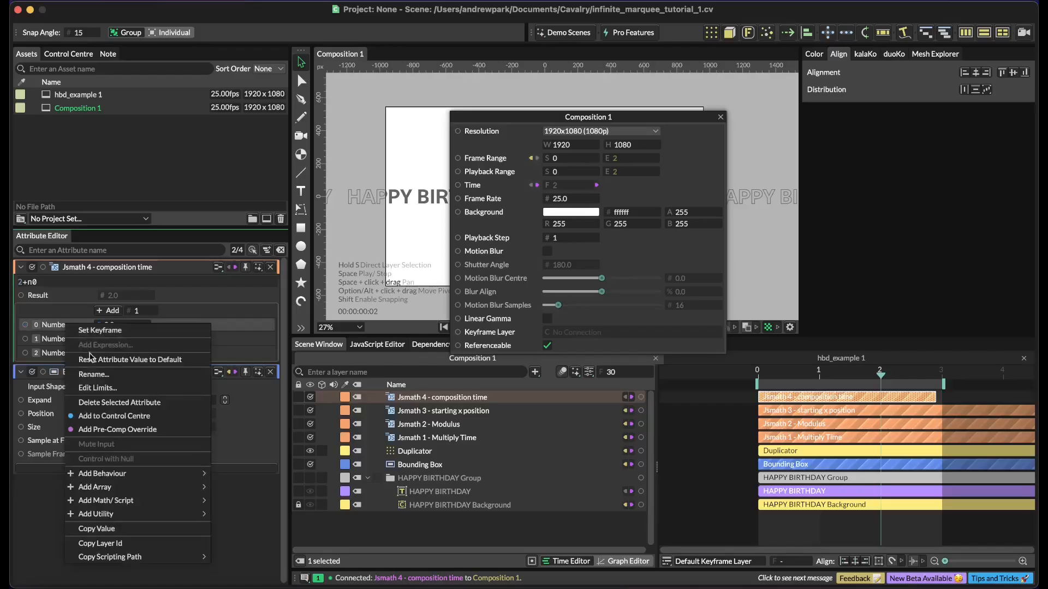
left_click(99, 377)
type("shape_")
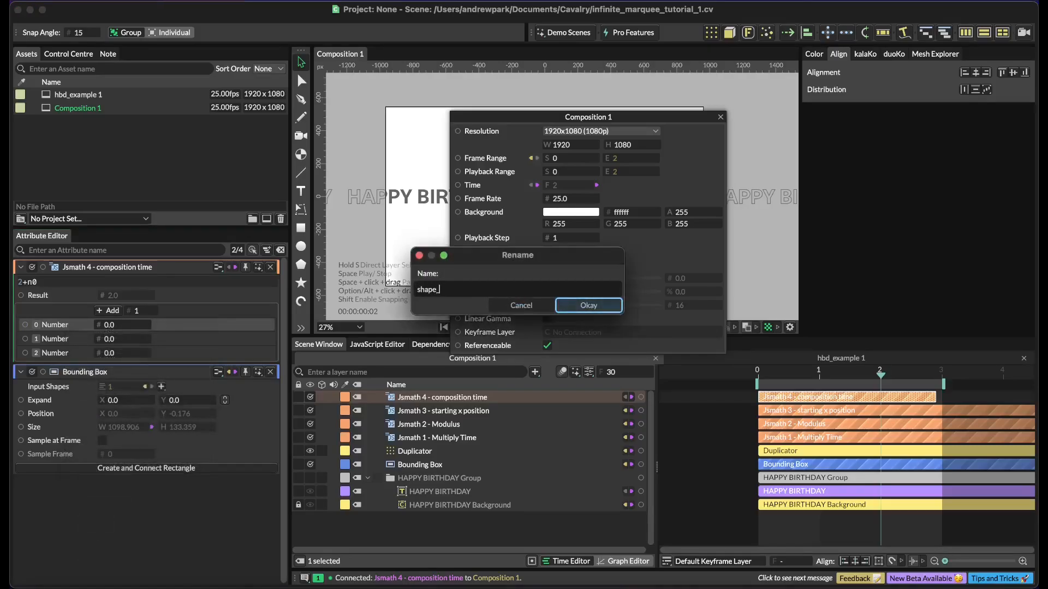
type("size")
key("Return")
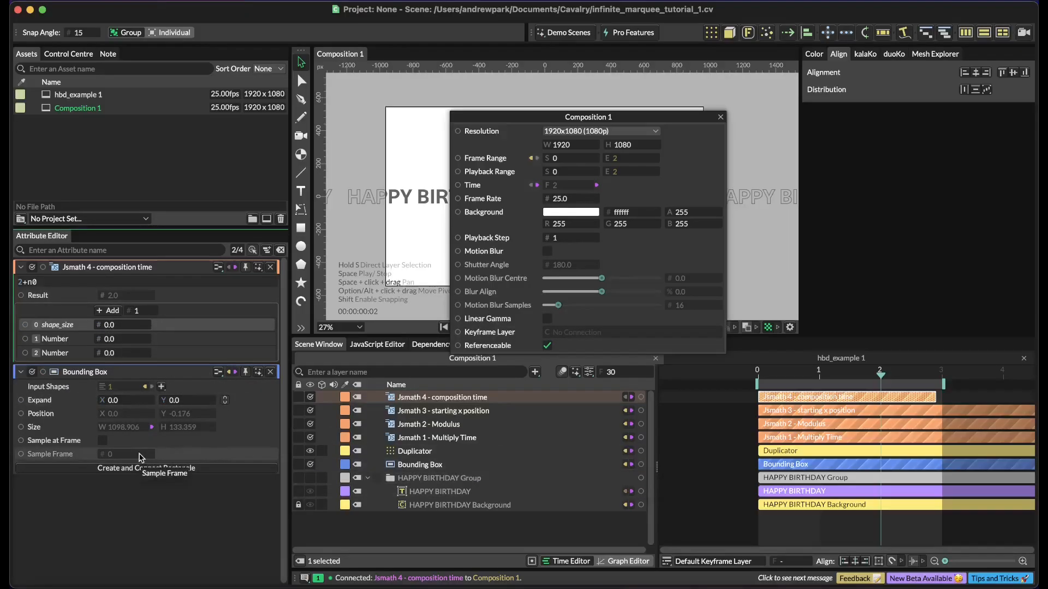
- Connect the Bounding Box's width to shape_size and rename input 1 of Jsmath 4 as multiplier
left_click_drag(102, 425, 119, 326)
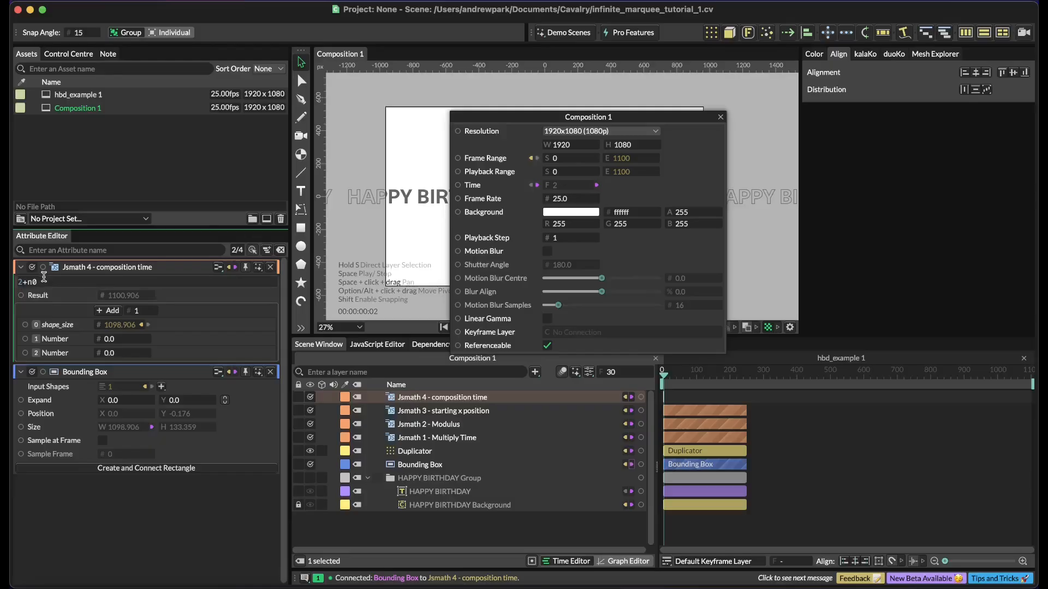
right_click(54, 344)
key("Escape")
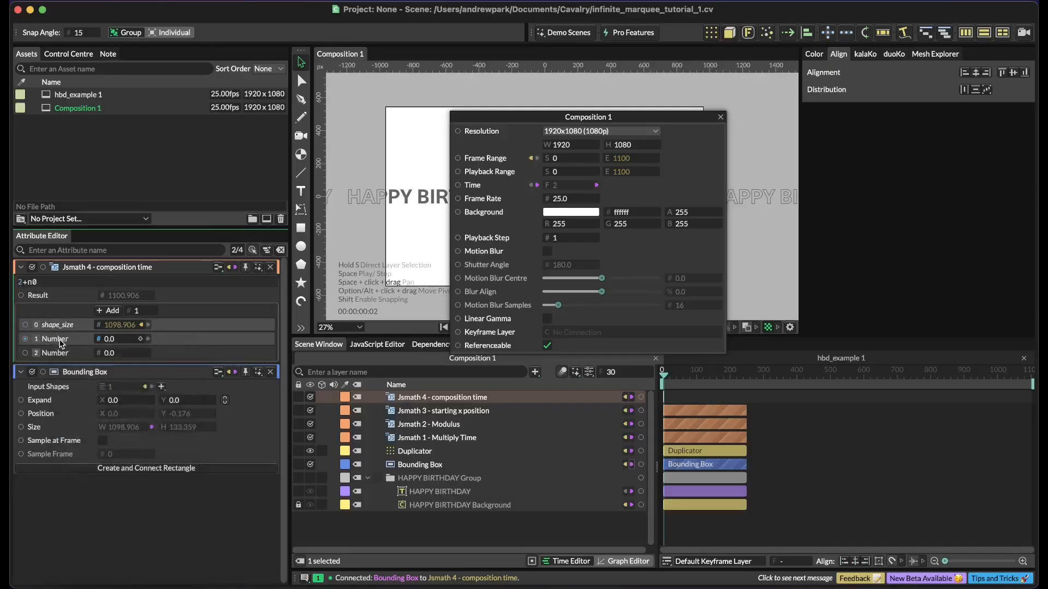
right_click(61, 342)
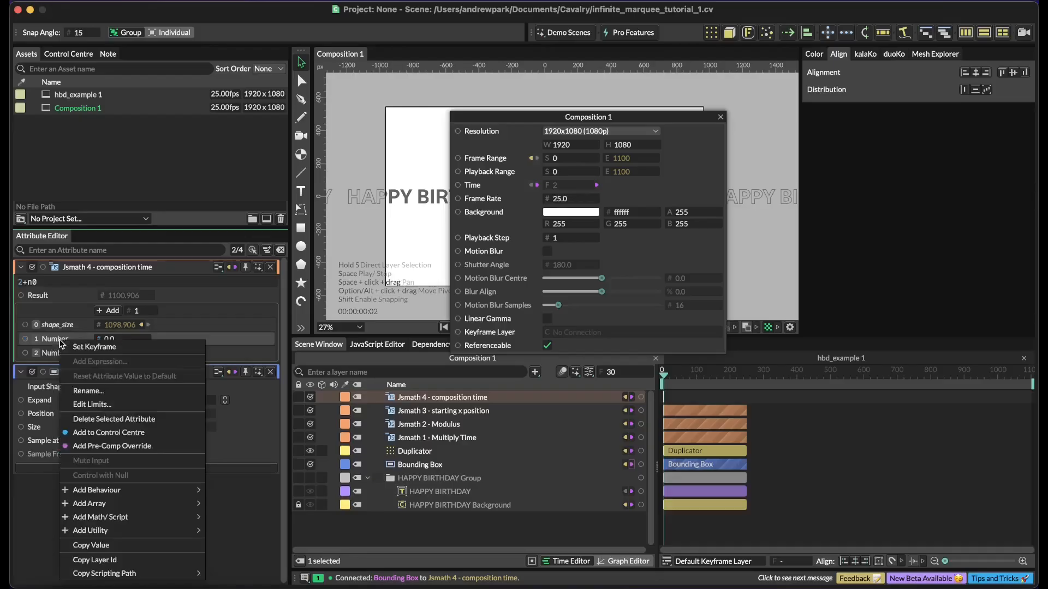
left_click(117, 389)
type("mu")
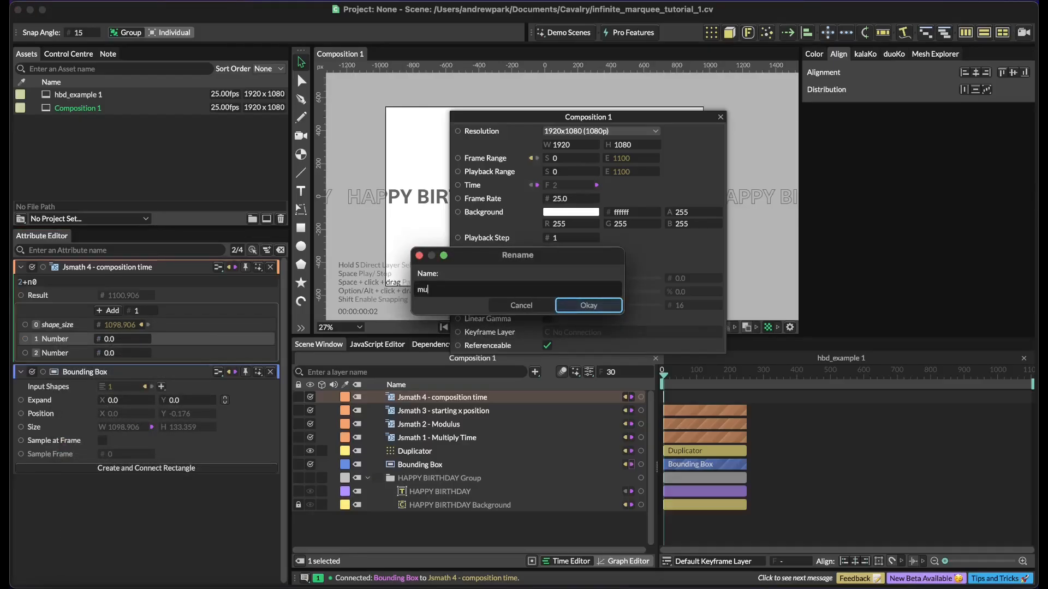
type("ltiplier")
key("Return")
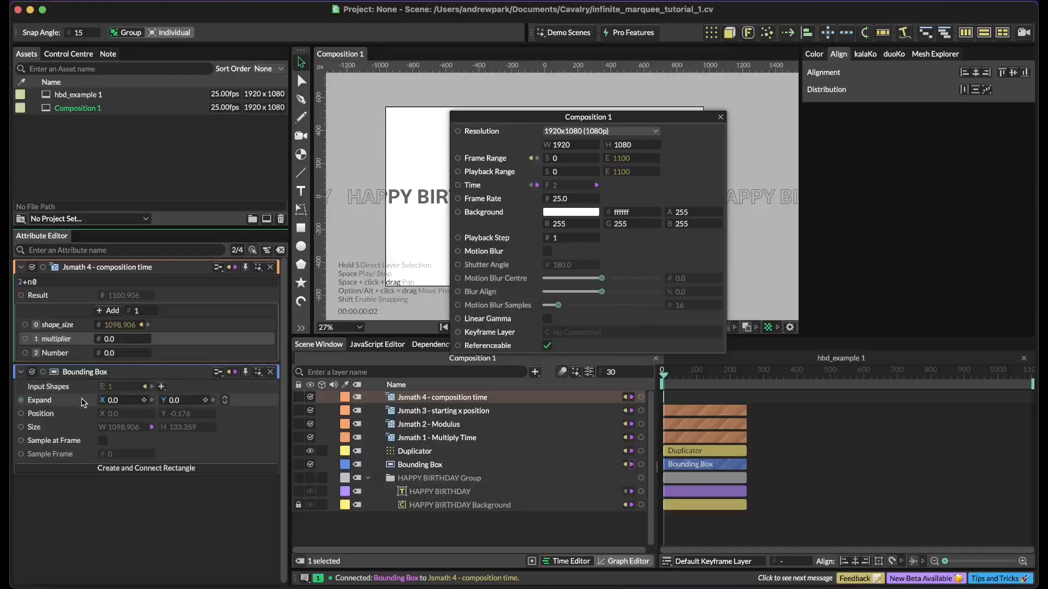
- Rename input 2 of Jsmath 4 as time_multiplier and connect the time_multiplier of Jsmath 1 - Multiply Time to it
right_click(65, 353)
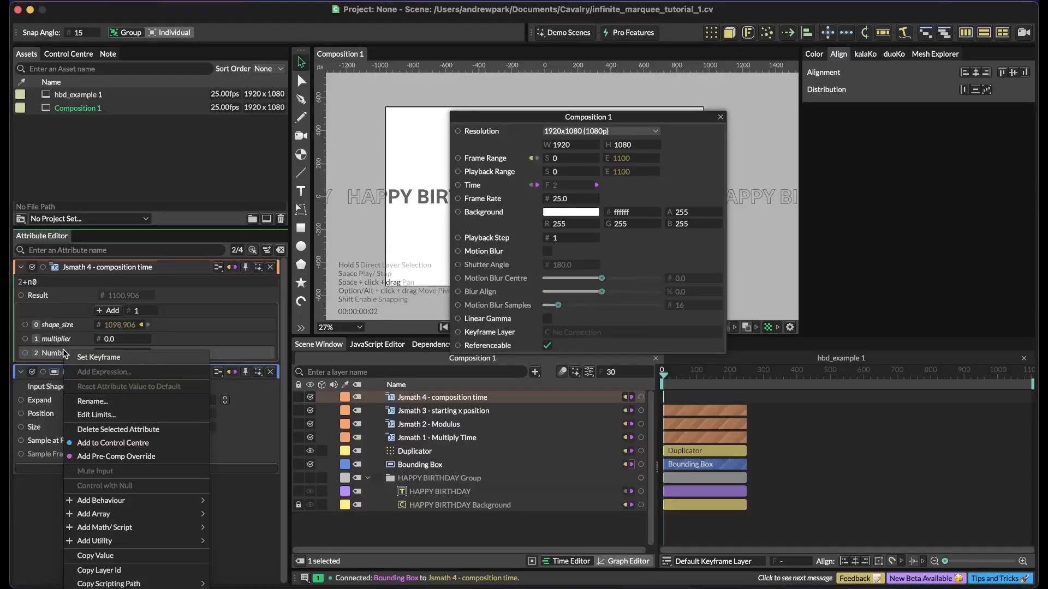
left_click(135, 402)
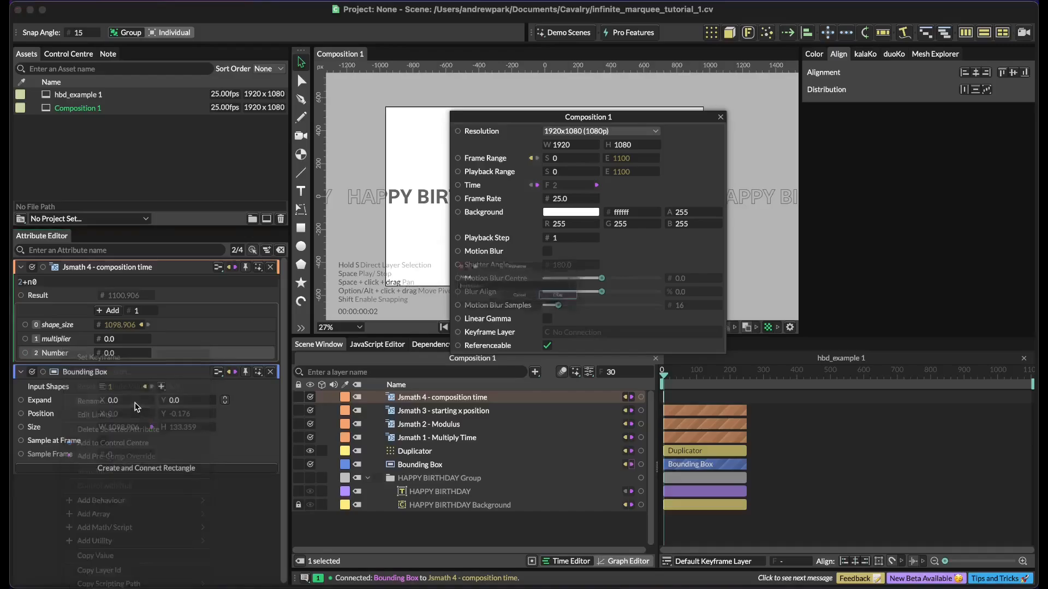
type("time_mult")
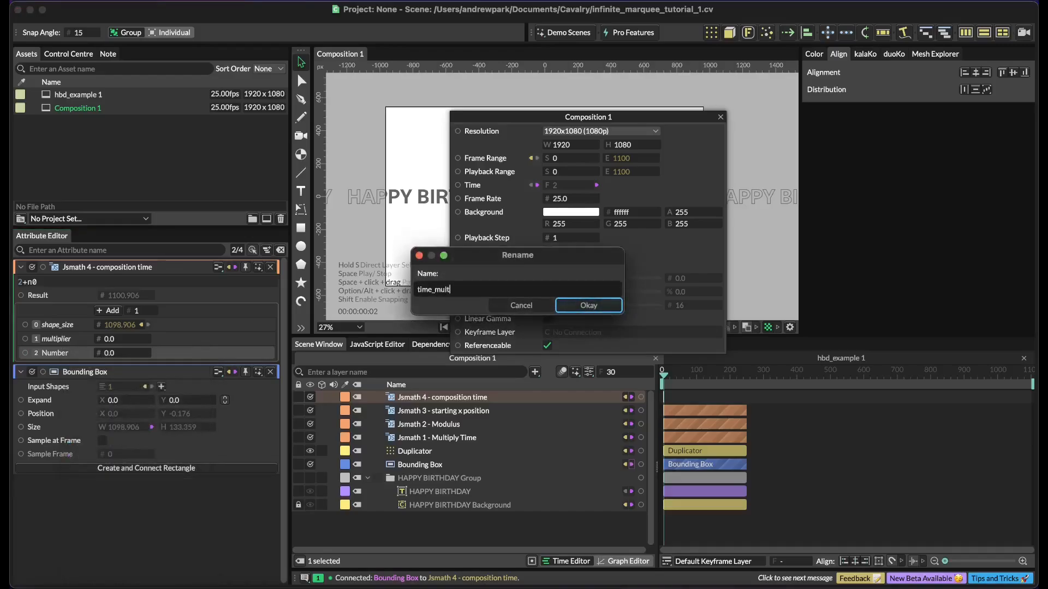
type("iplier")
key("Return")
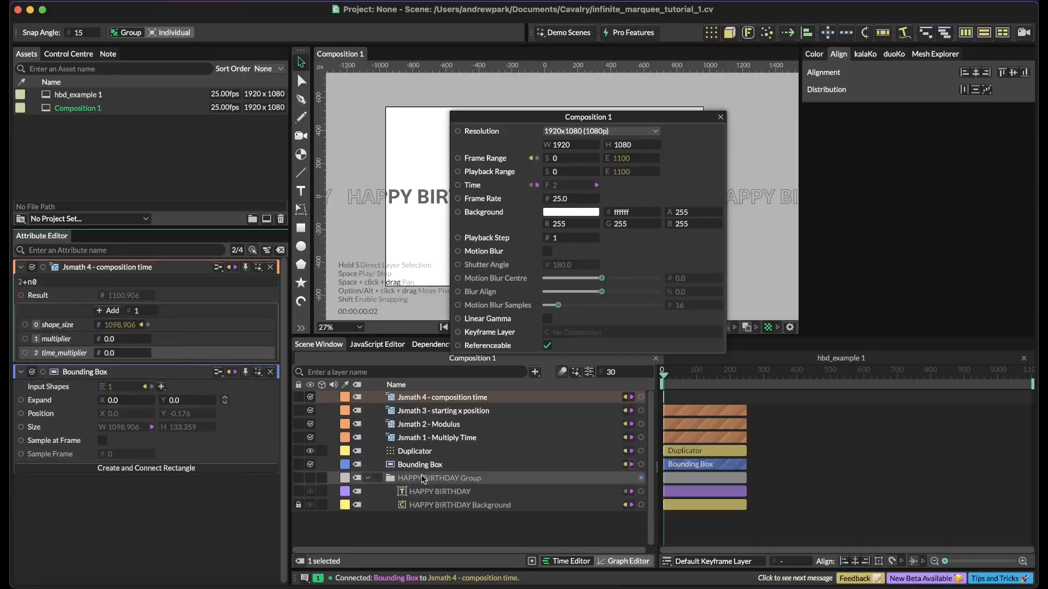
left_click(446, 437)
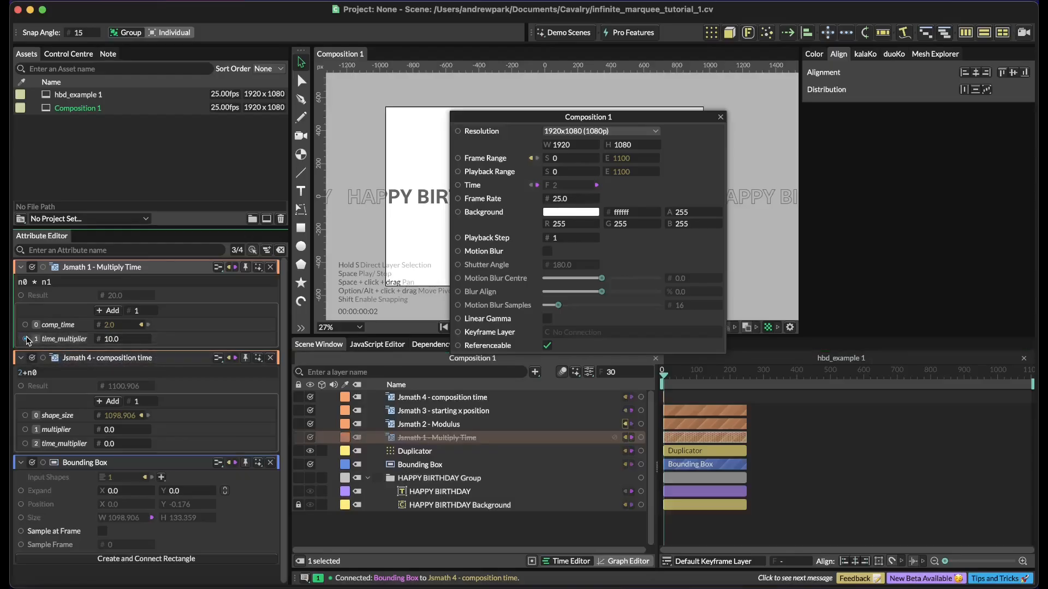
left_click_drag(25, 339, 116, 444)
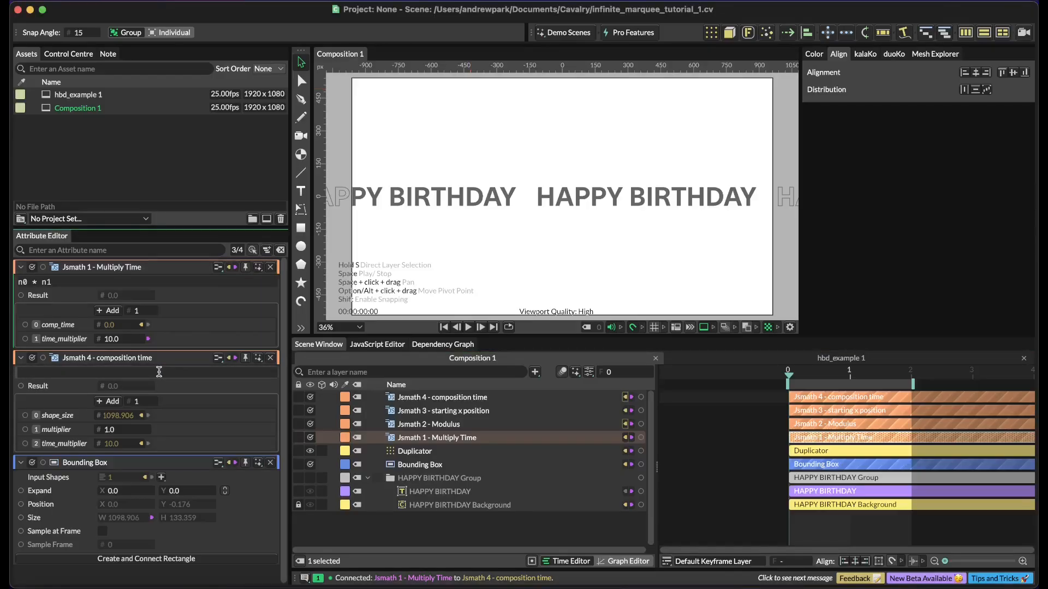
- Enter the formula (n0 * n1) / n2 in Jsmath 4 - composition time
left_click(159, 371)
type("(n0 * n1) / n2")
key("Return")
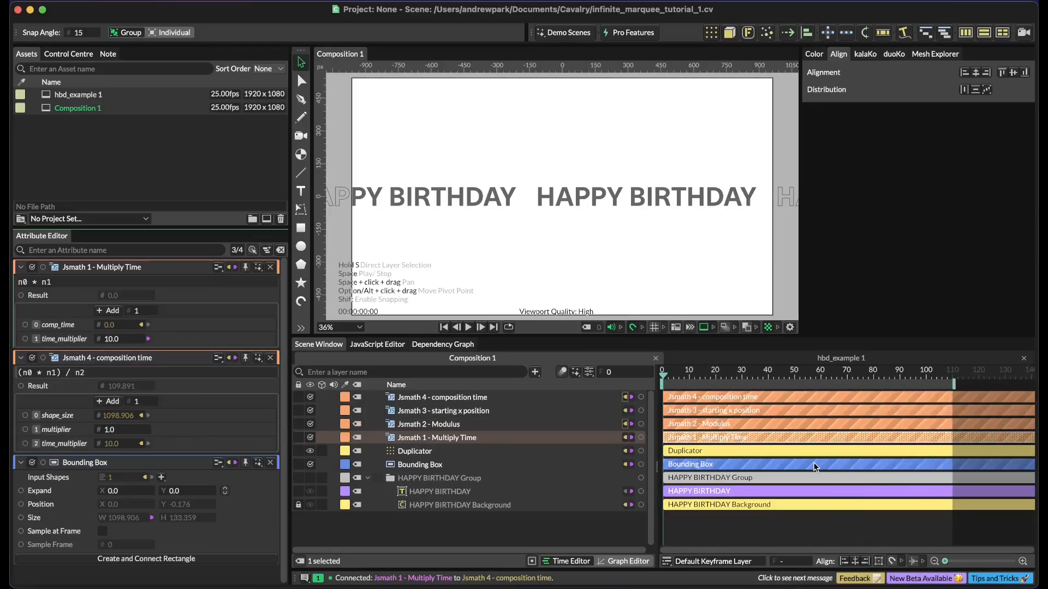
- Scrub the timeline from frame 0 to frame 109 and play the animation to check how the marquee loops
key("Down")
key("f")
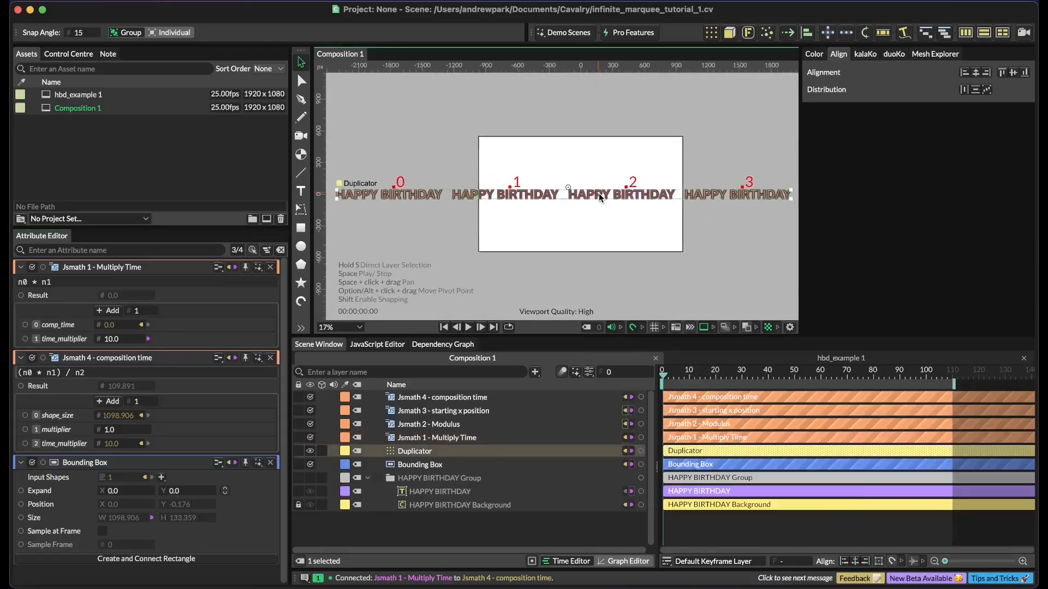
scroll(598, 193, "down", 1)
left_click(569, 244)
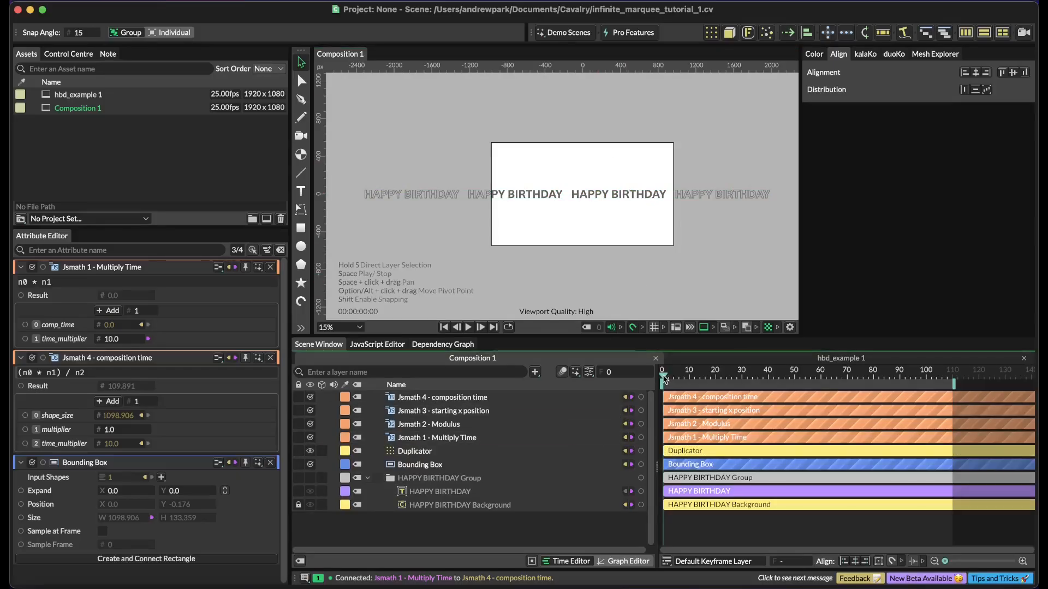
left_click_drag(663, 377, 1036, 357)
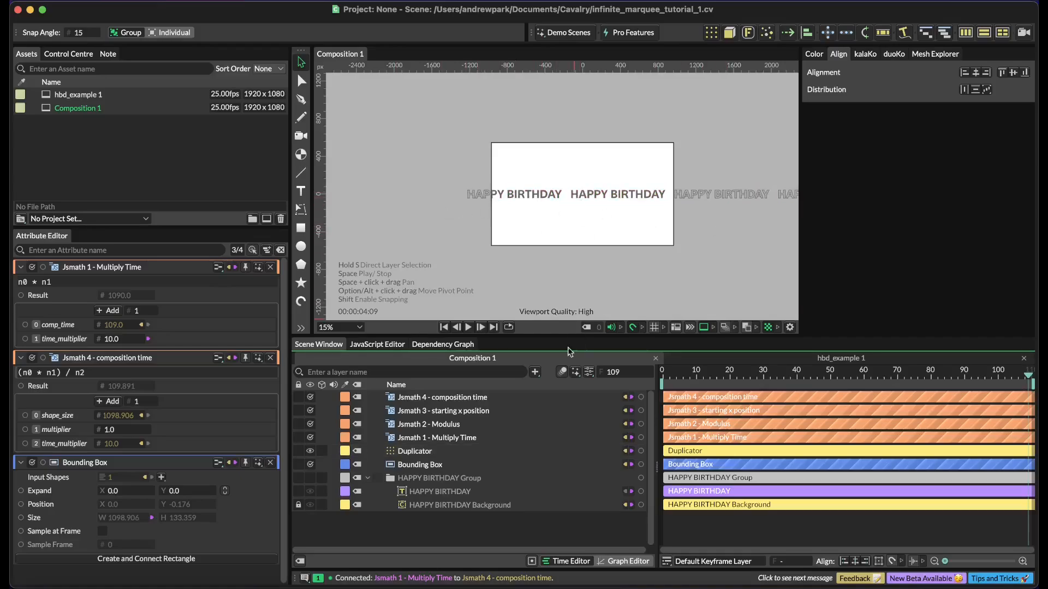
left_click(114, 429)
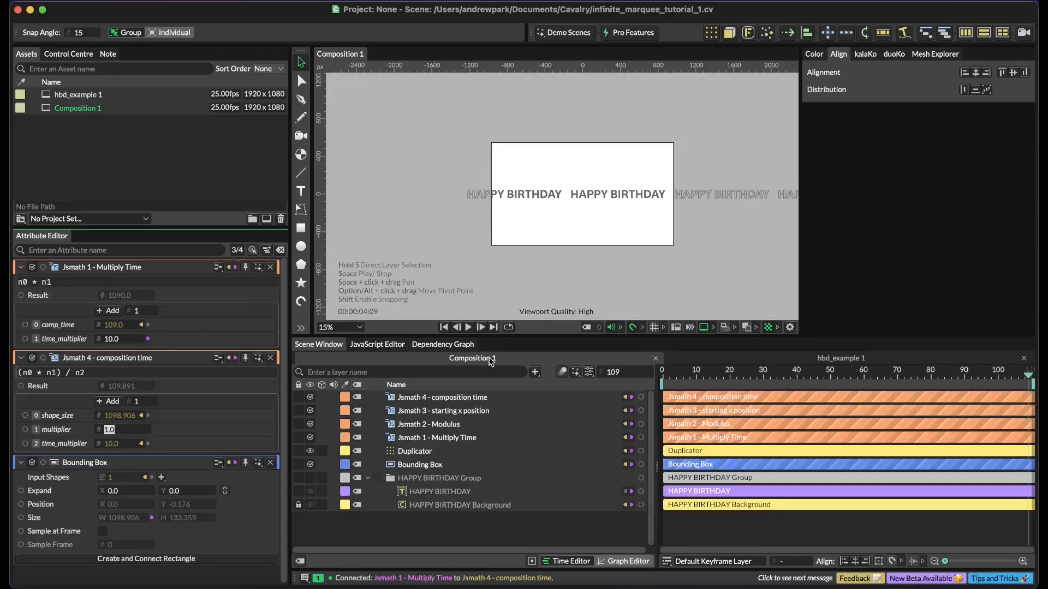
left_click(467, 327)
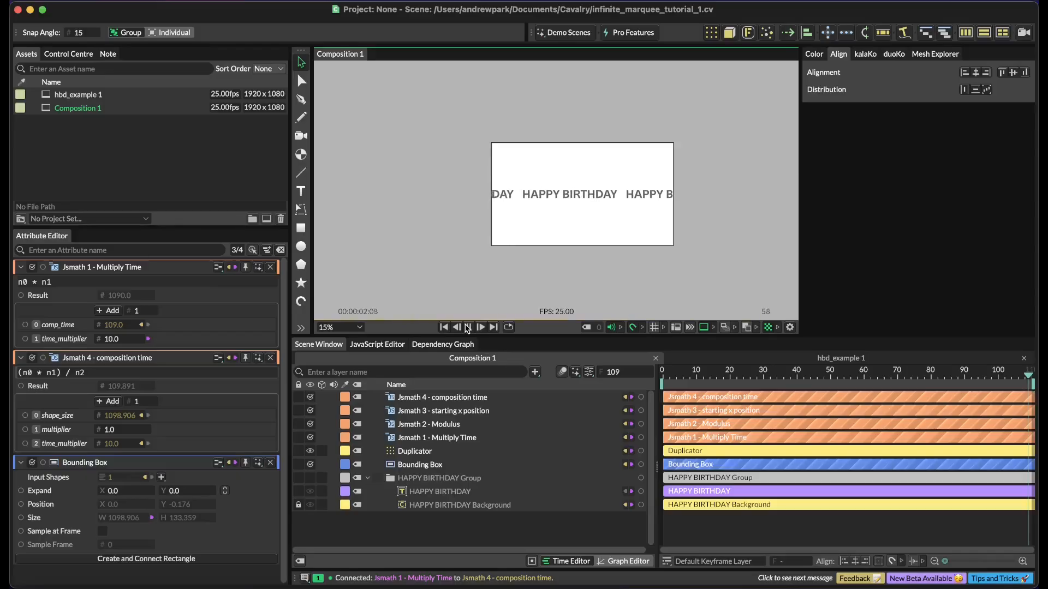
left_click(467, 326)
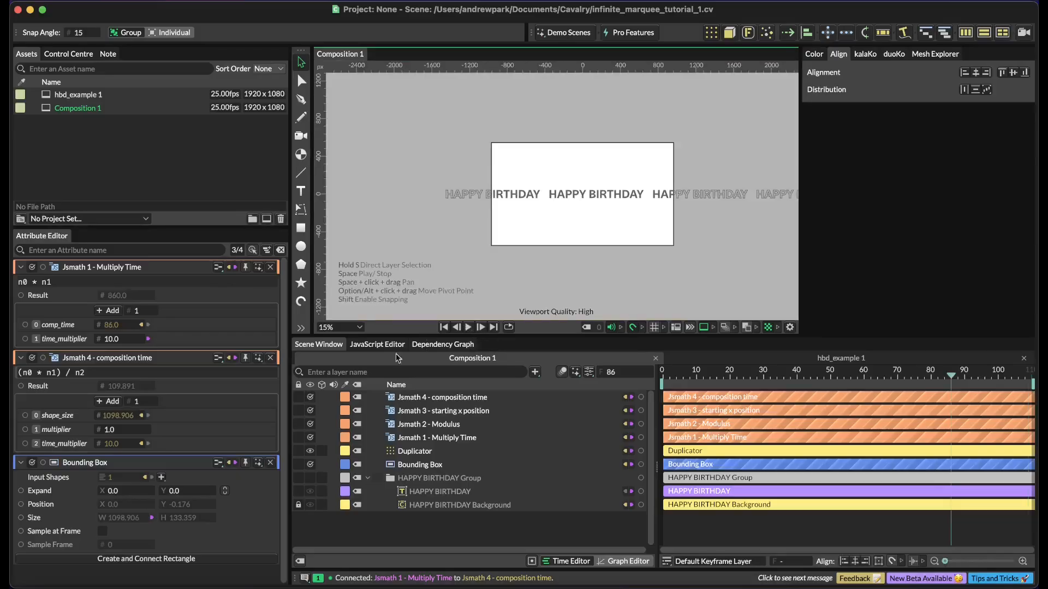
- Set the multiplier of Jsmath 4 - composition time to 2
left_click(109, 430)
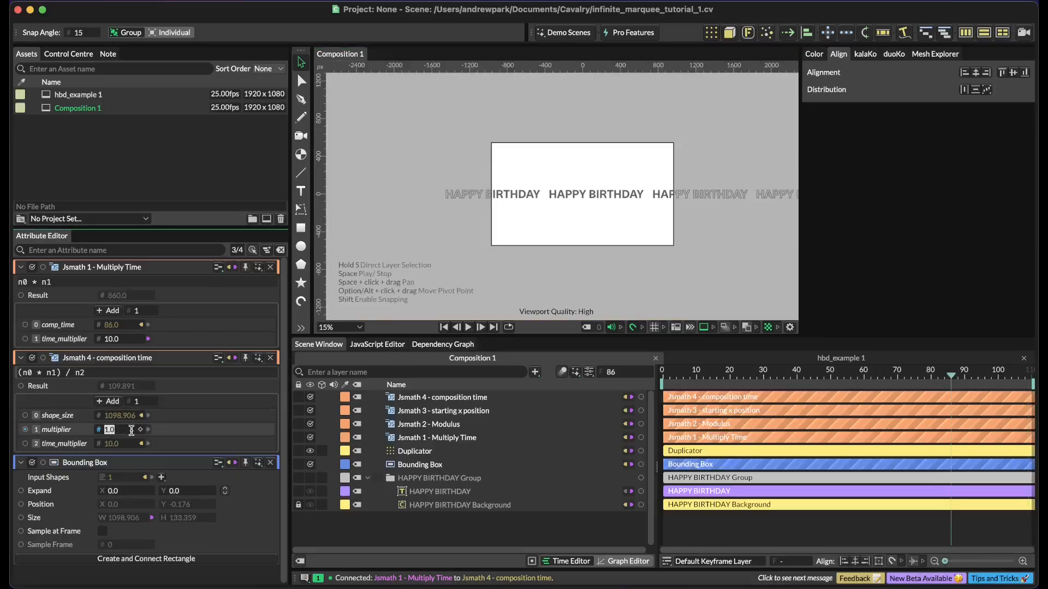
type("2")
key("Return")
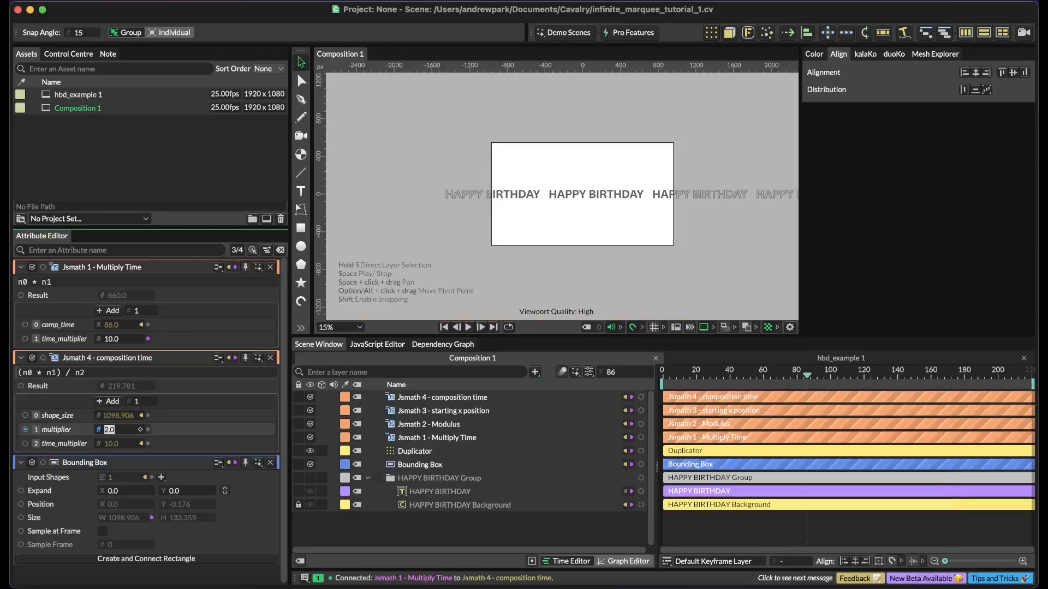
scroll(895, 450, "down", 3)
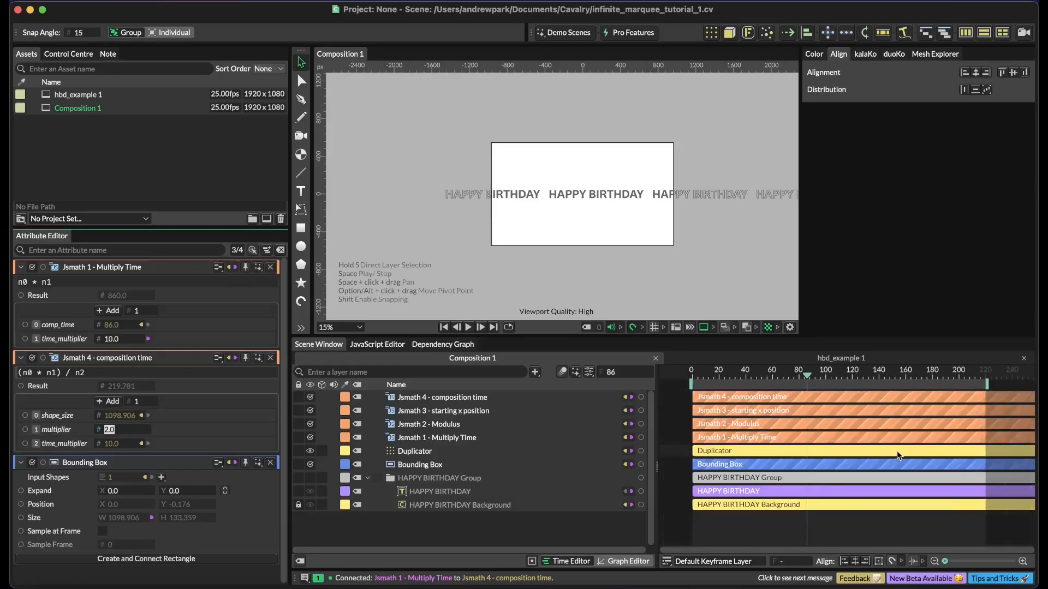
scroll(896, 450, "up", 2)
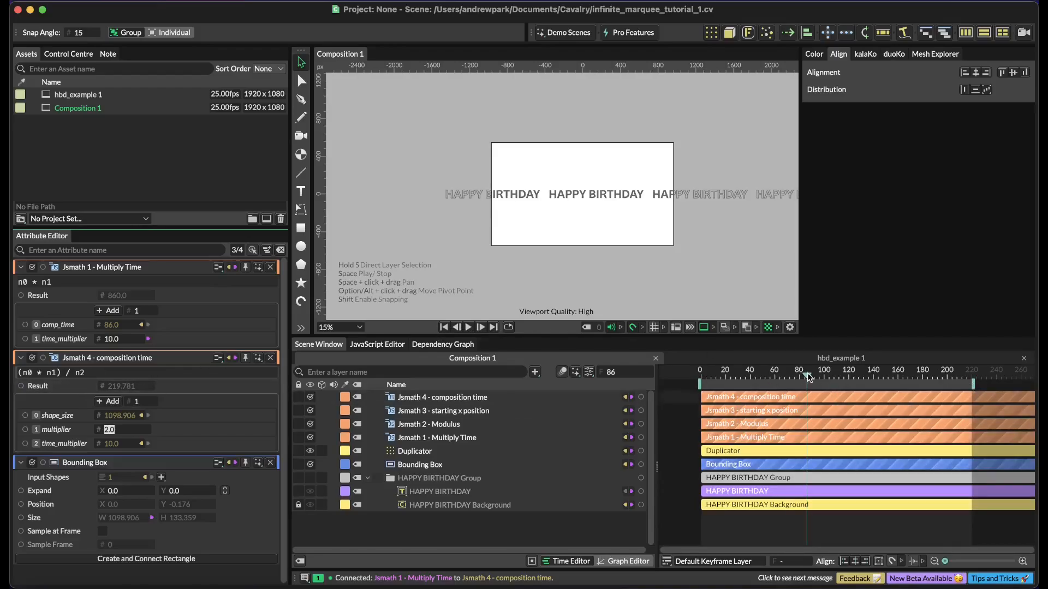
- Scrub to frame 219, play the animation and return to frame 0 to examine the loop over the longer composition
left_click_drag(807, 374, 1037, 363)
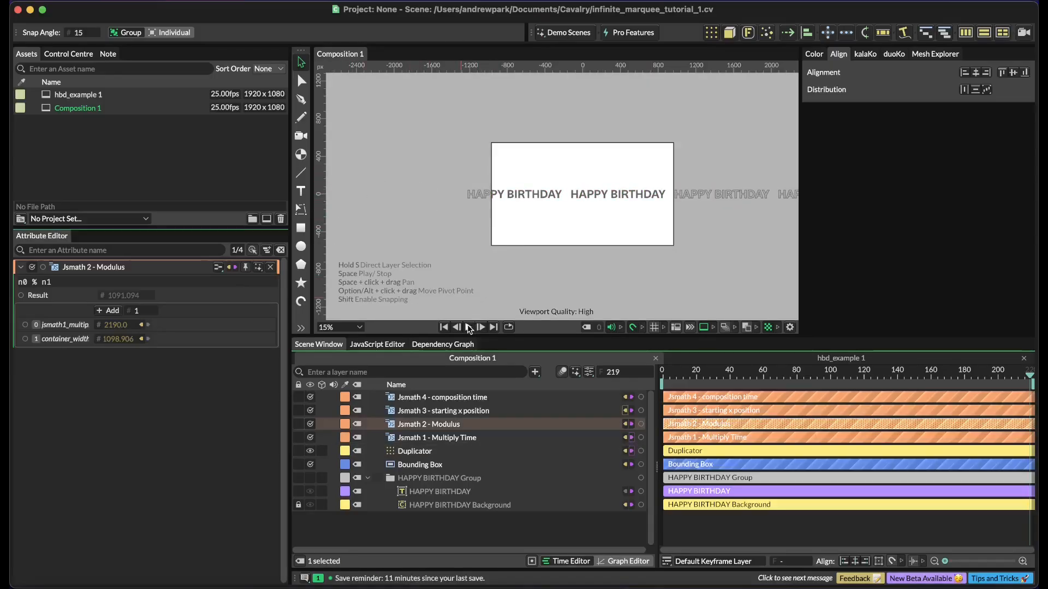
left_click(467, 327)
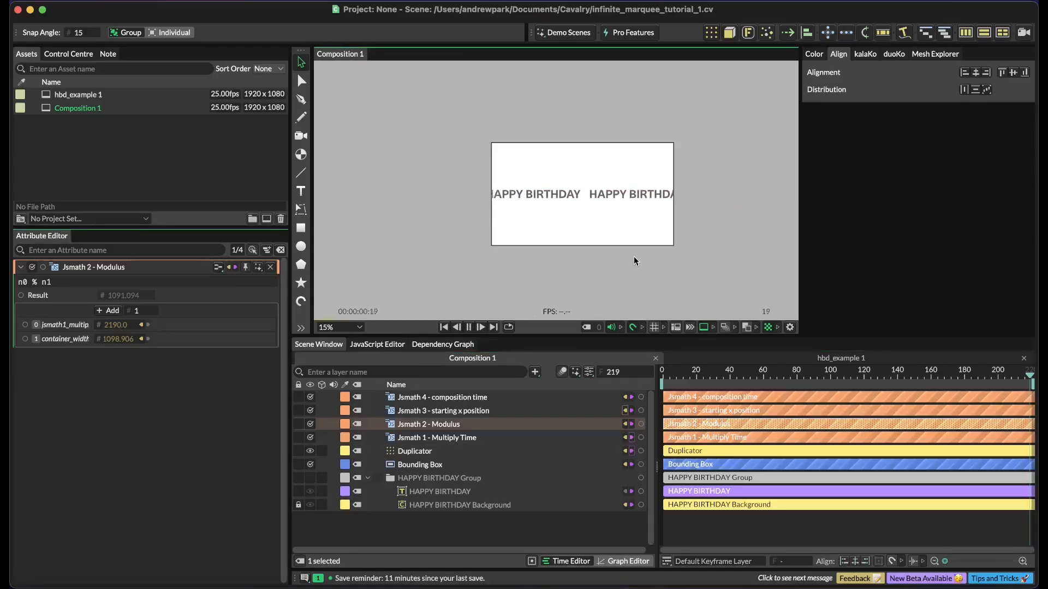
scroll(647, 174, "up", 1)
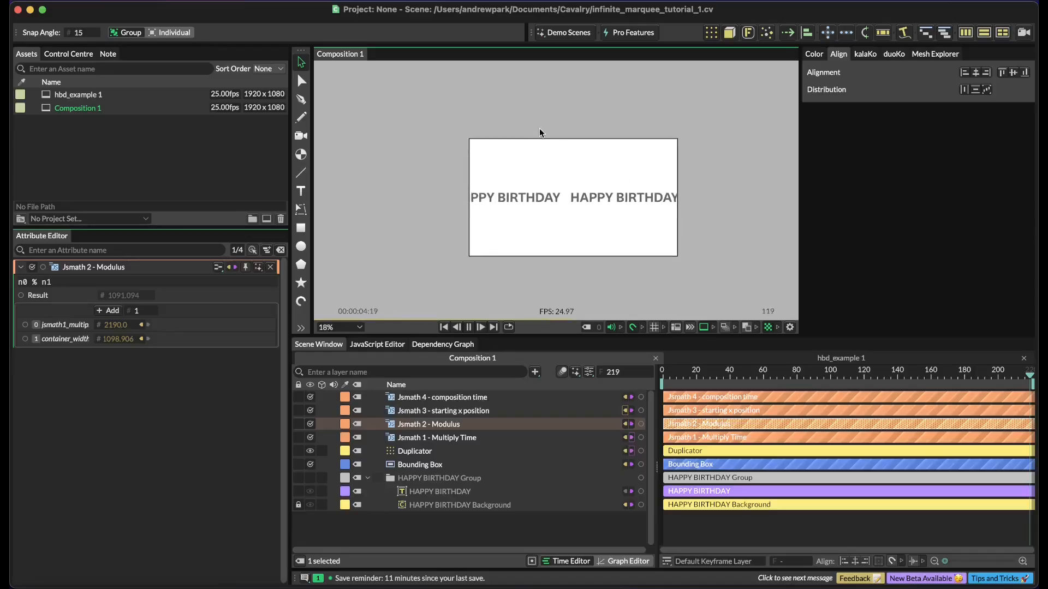
left_click(469, 327)
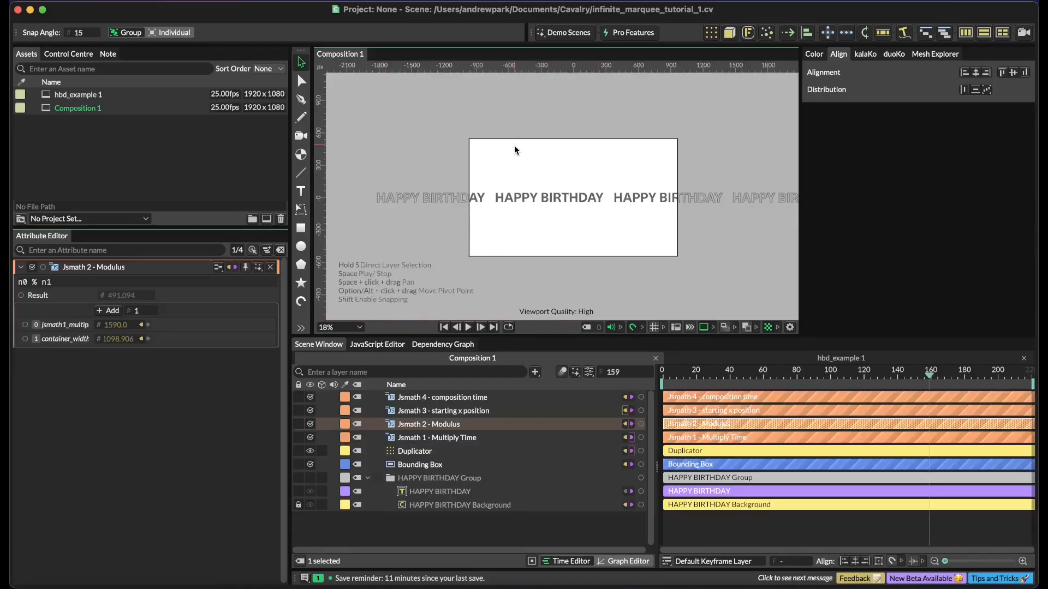
scroll(514, 145, "down", 3)
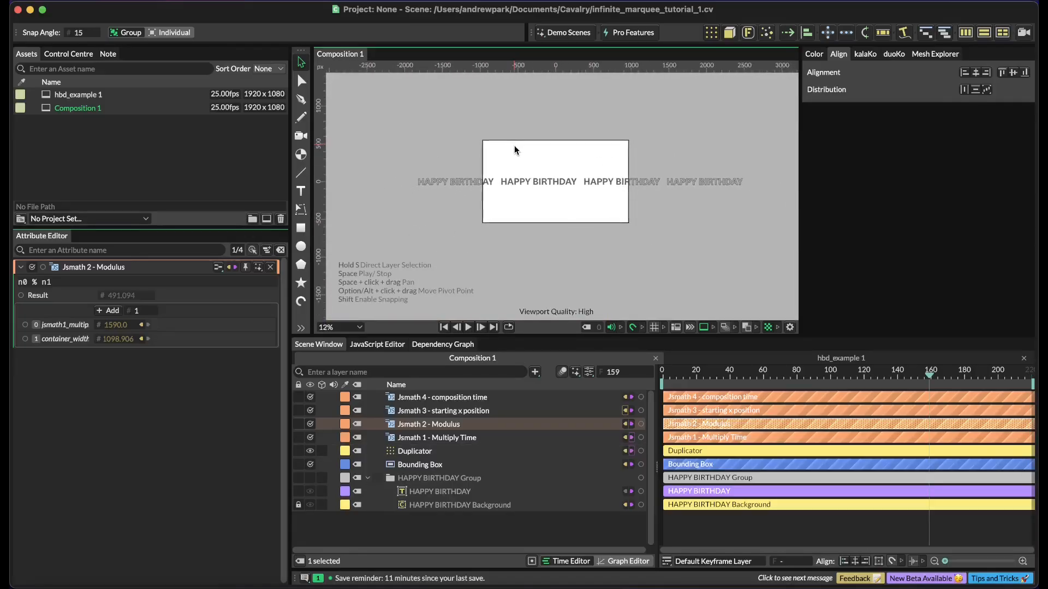
left_click_drag(678, 375, 649, 379)
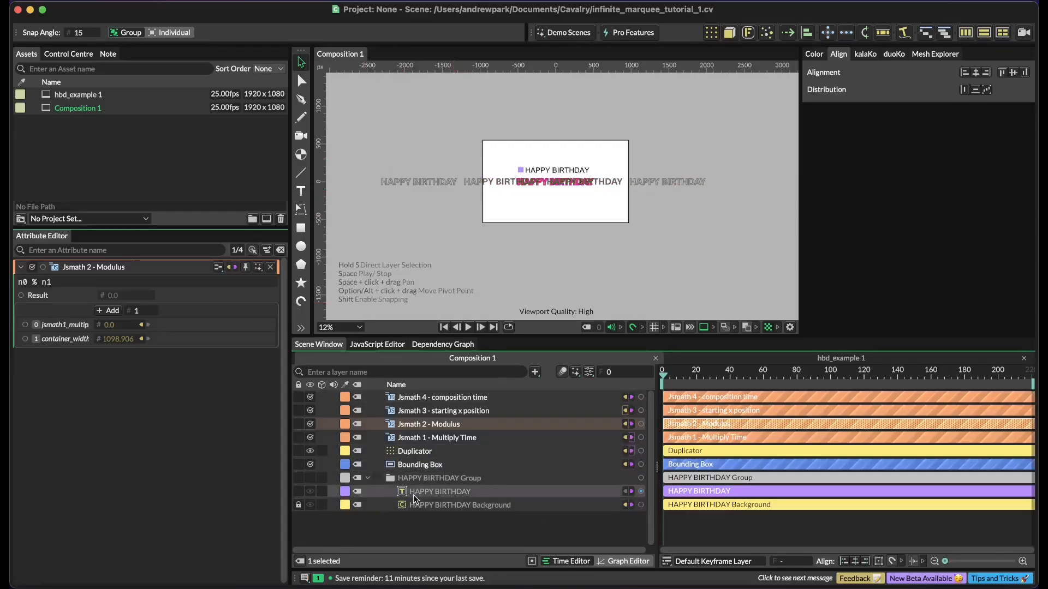
- Set the font size of the HAPPY BIRTHDAY text layer to 220
left_click(415, 493)
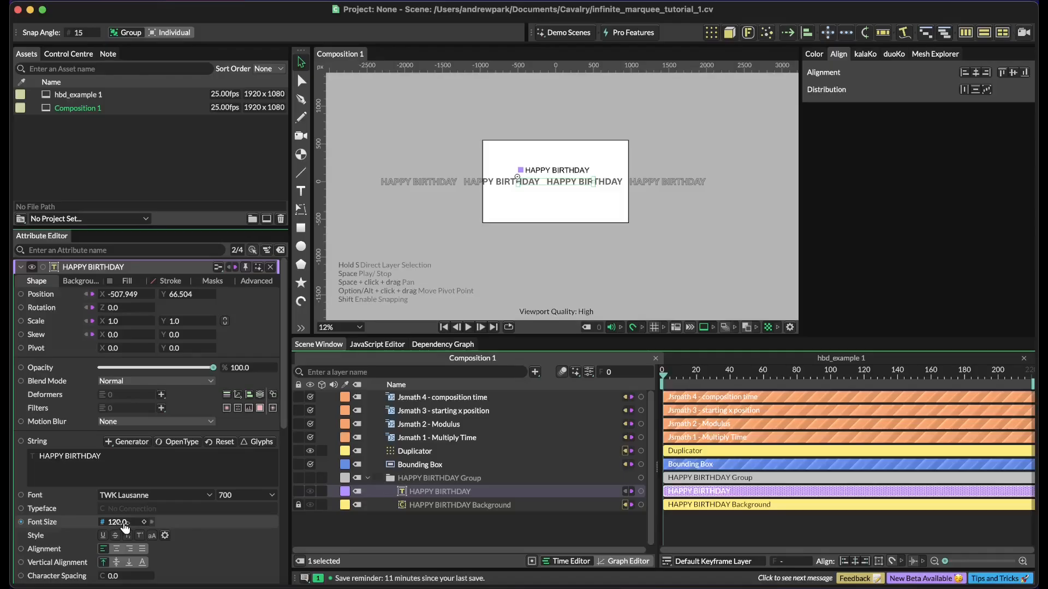
left_click(123, 522)
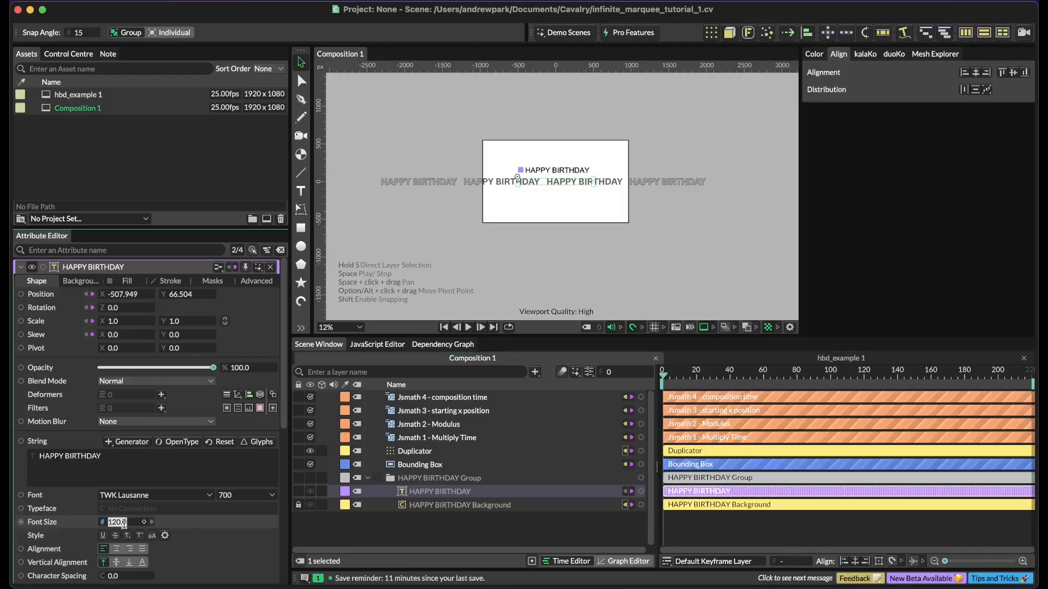
type("220")
key("Return")
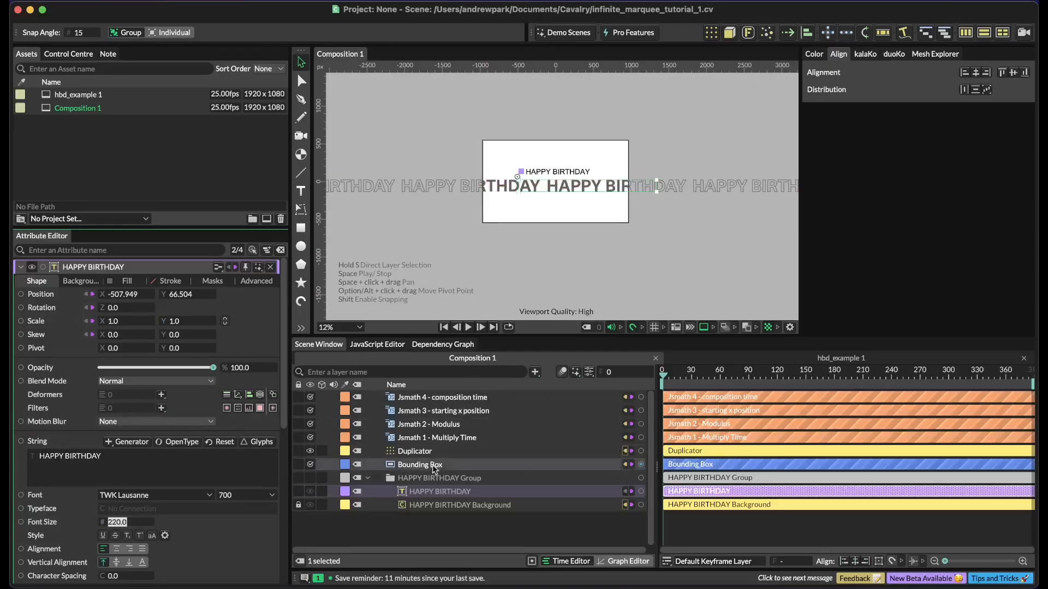
- Reduce the Duplicator's linear distribution count to 3
left_click(368, 452)
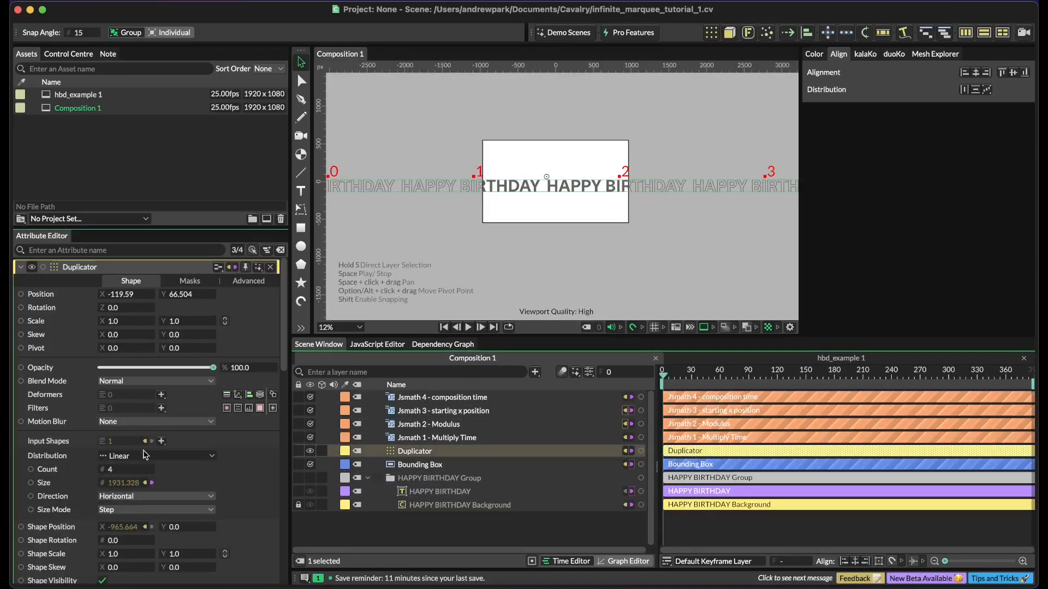
double_click(110, 469)
type("3")
key("Return")
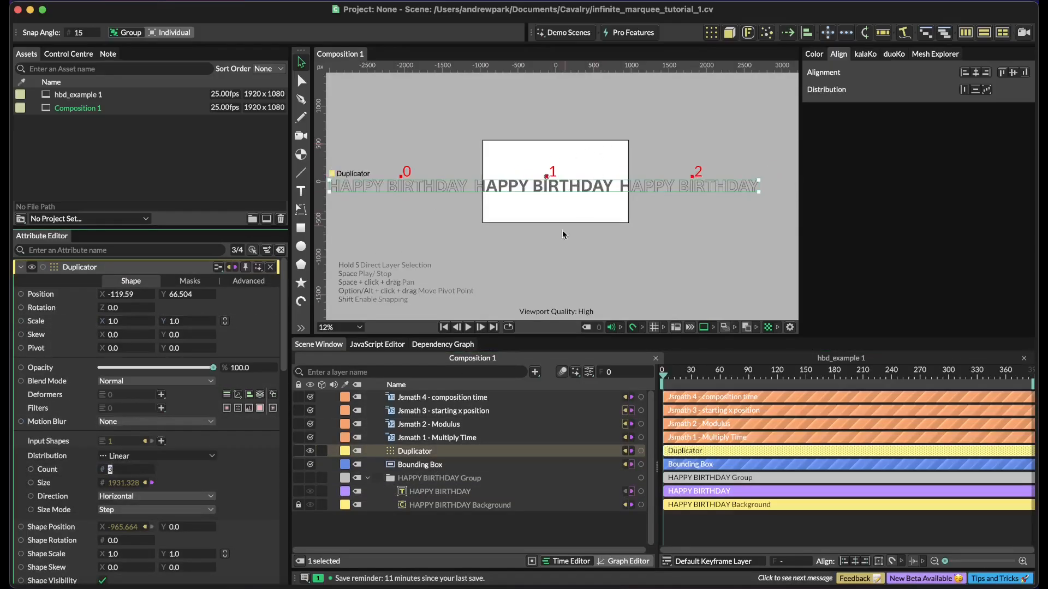
- Centre the Duplicator horizontally and vertically in the composition
left_click(548, 252)
scroll(548, 252, "down", 3)
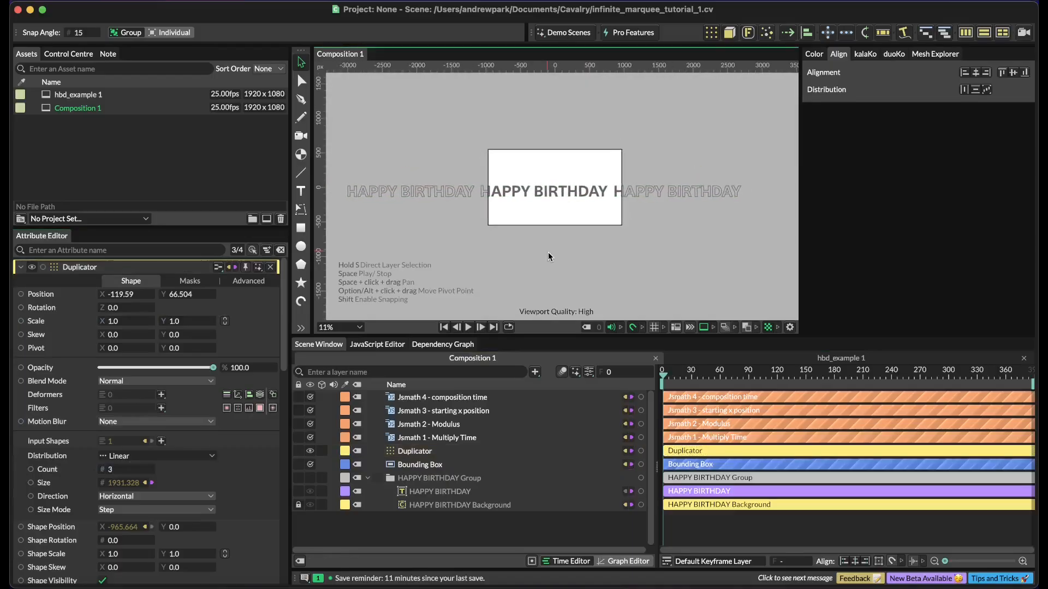
left_click(463, 198)
left_click(976, 72)
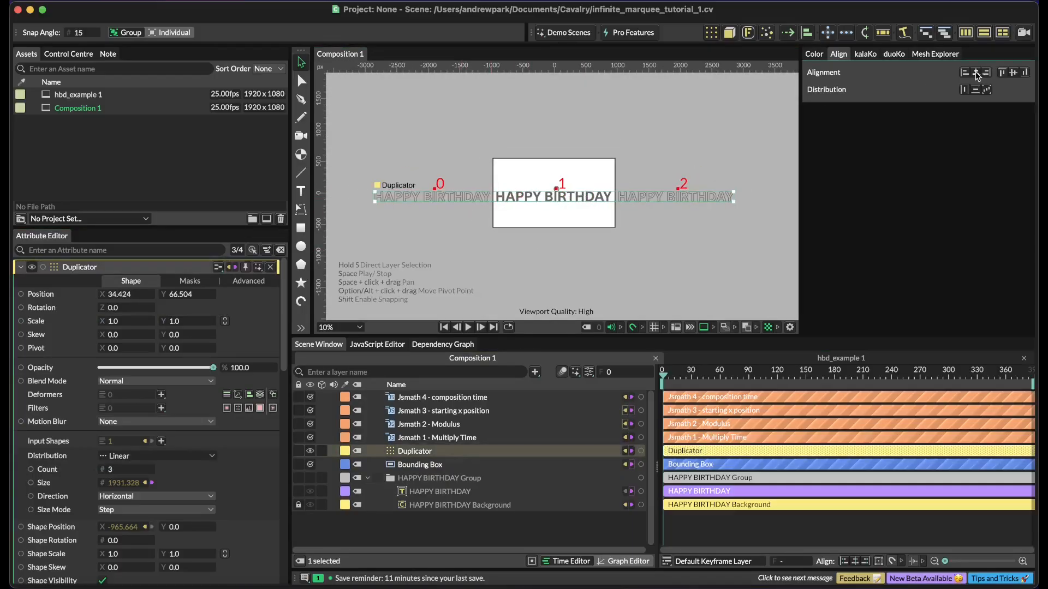
left_click(1013, 73)
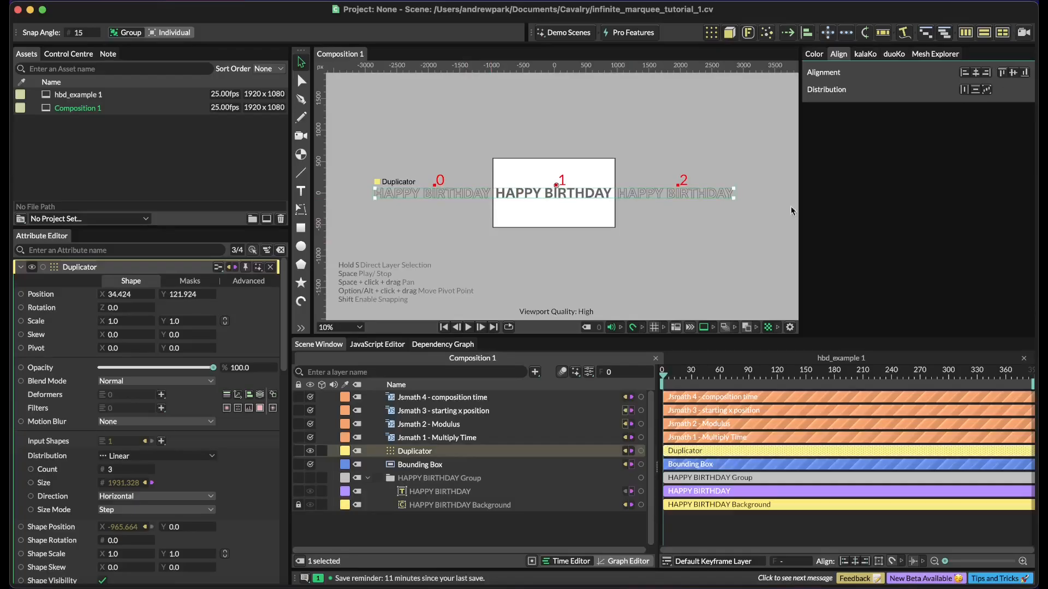
- Play the animation and stop it around frame 243 to check how the marquee loops with the enlarged text
left_click(637, 251)
left_click(467, 327)
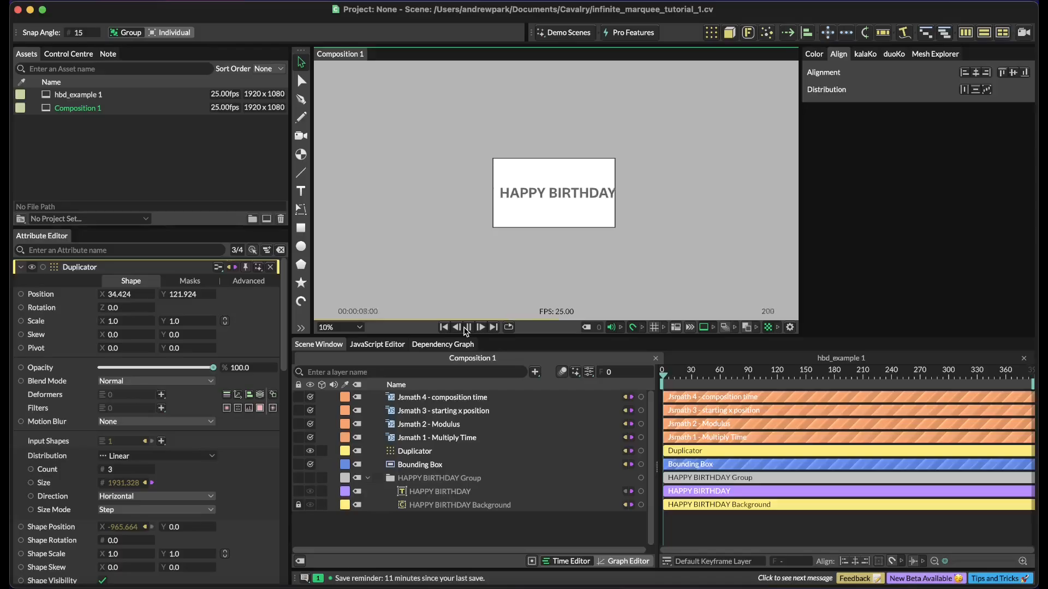
left_click(468, 327)
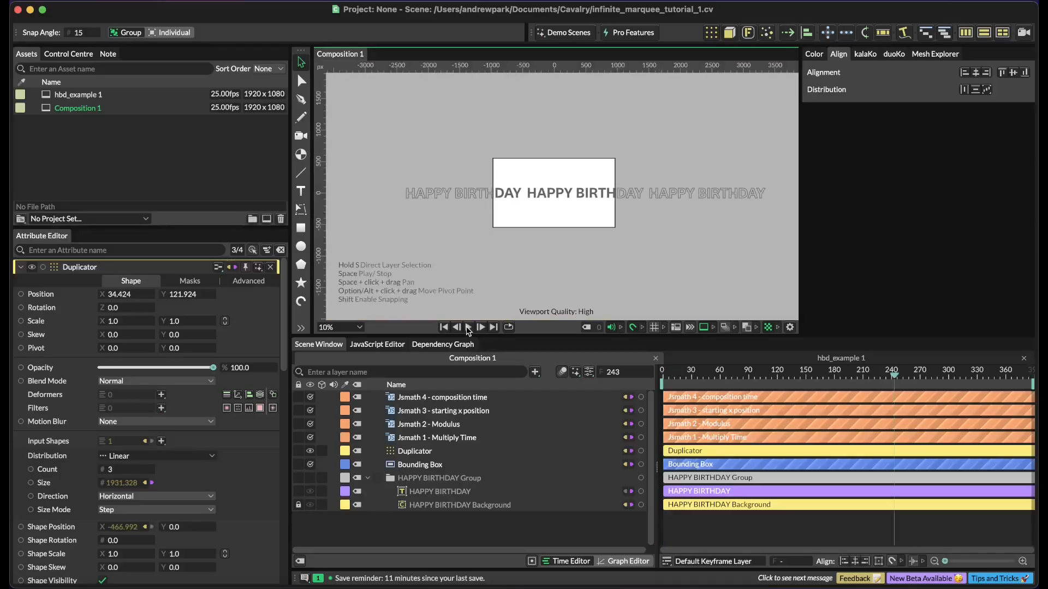